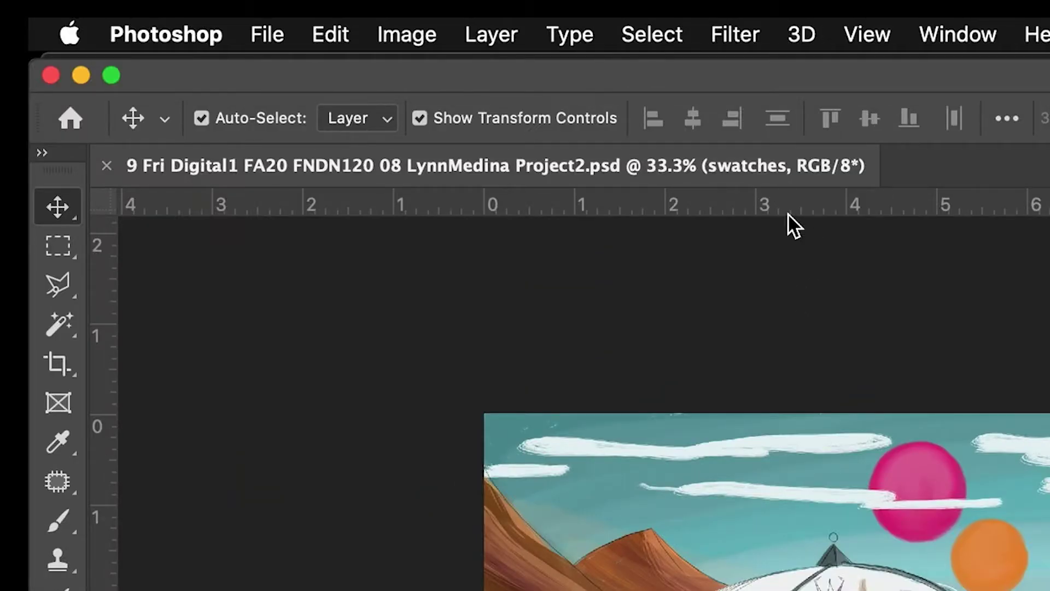
- Save a copy of the painting as Photoshop PDF in the pdfs and jpeg folder, without layers
left_click(263, 35)
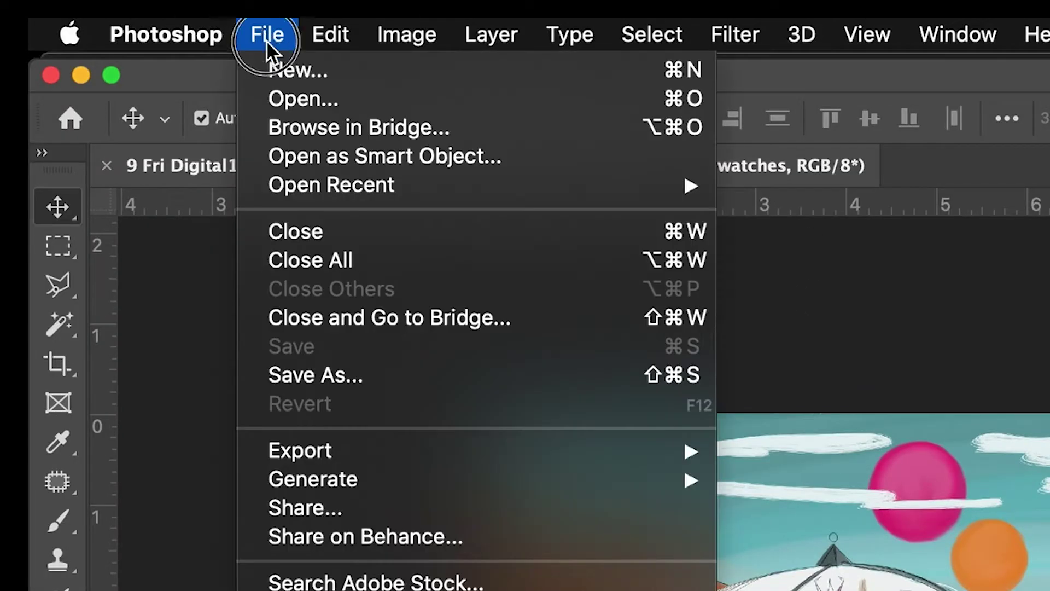
left_click(328, 375)
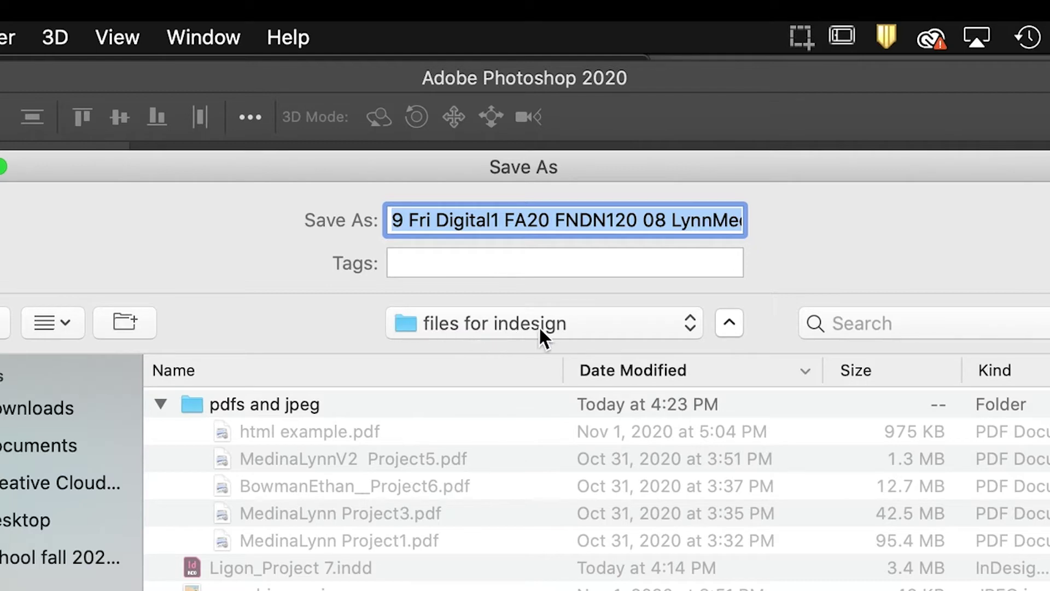
left_click(191, 403)
double_click(191, 404)
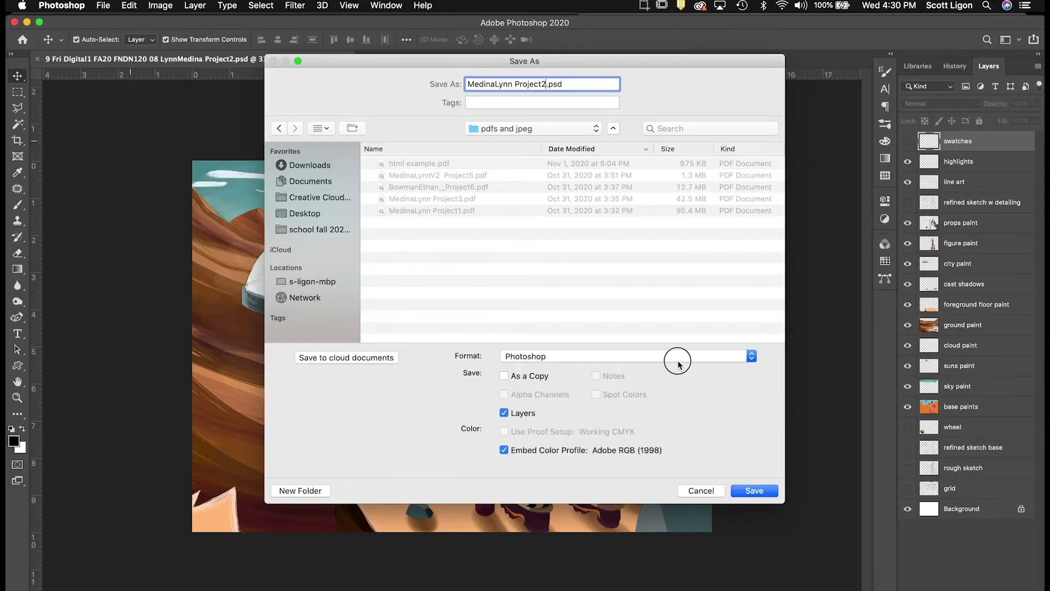
left_click(678, 355)
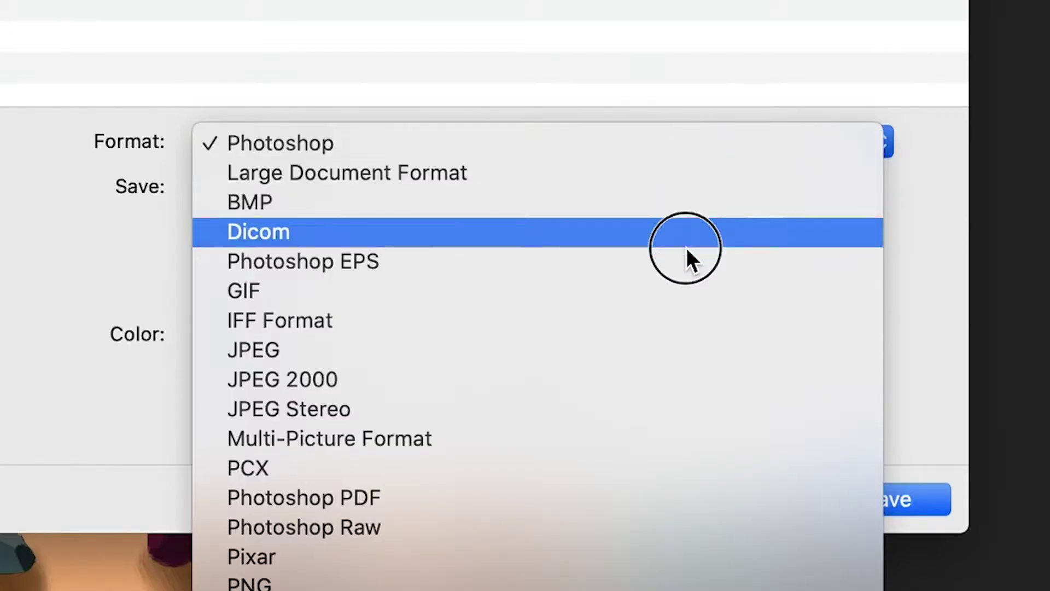
left_click(660, 500)
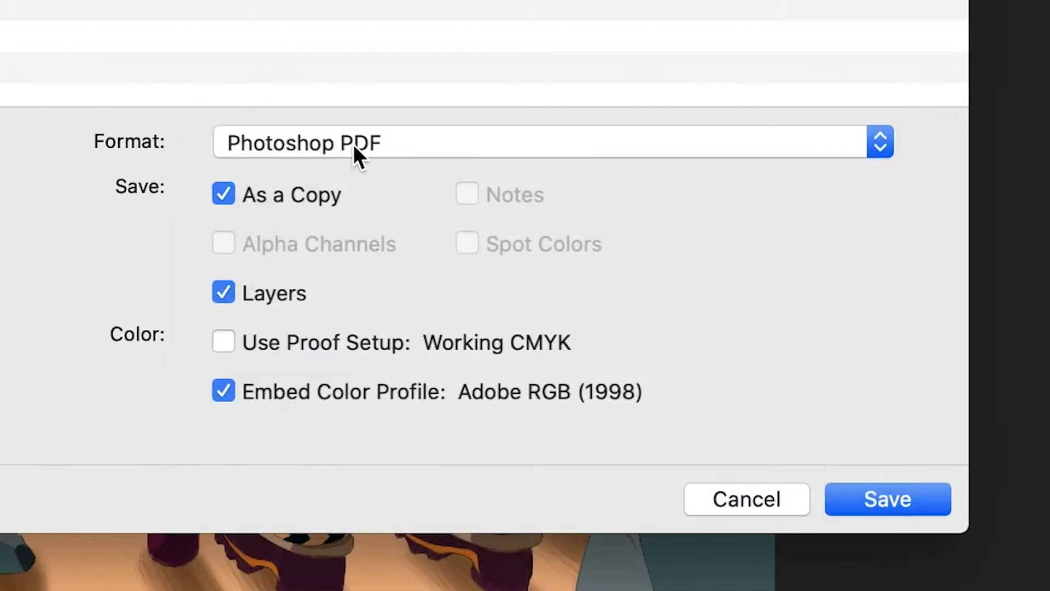
left_click(223, 292)
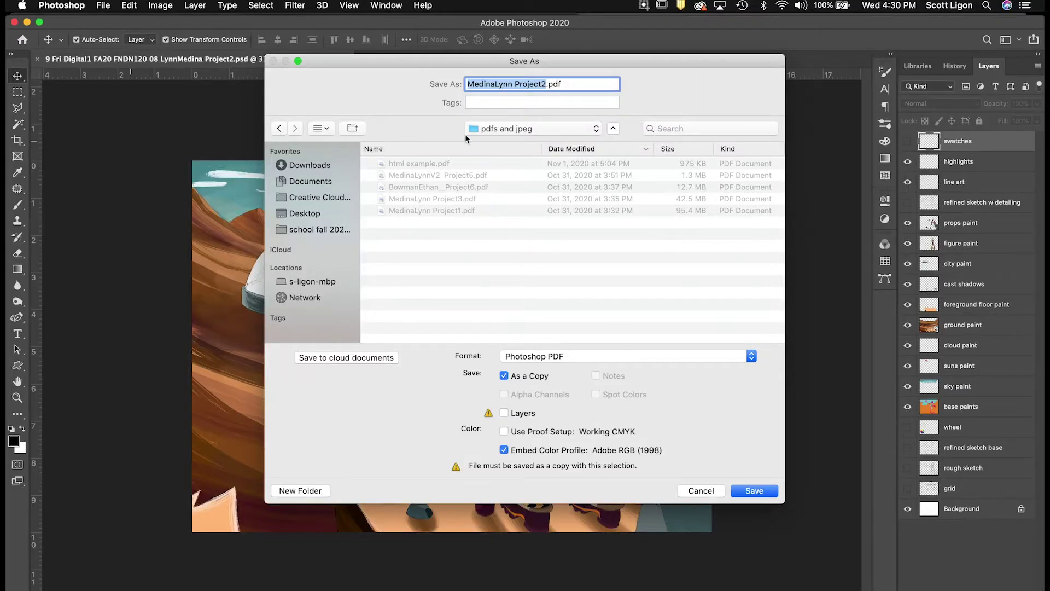
- Confirm the save using the High Quality Print preset and accept the warnings
left_click(763, 491)
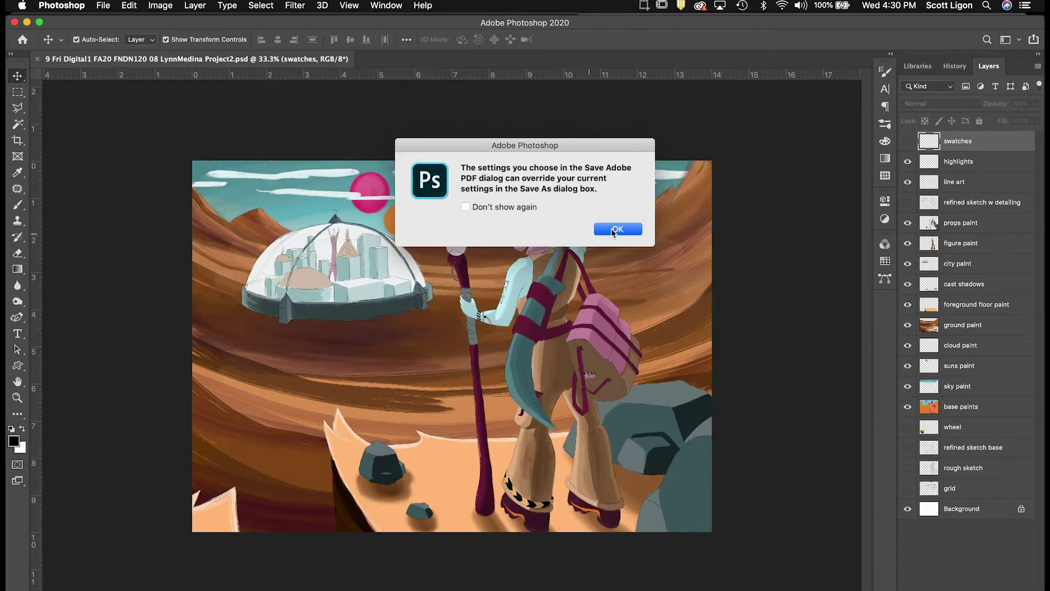
left_click(617, 229)
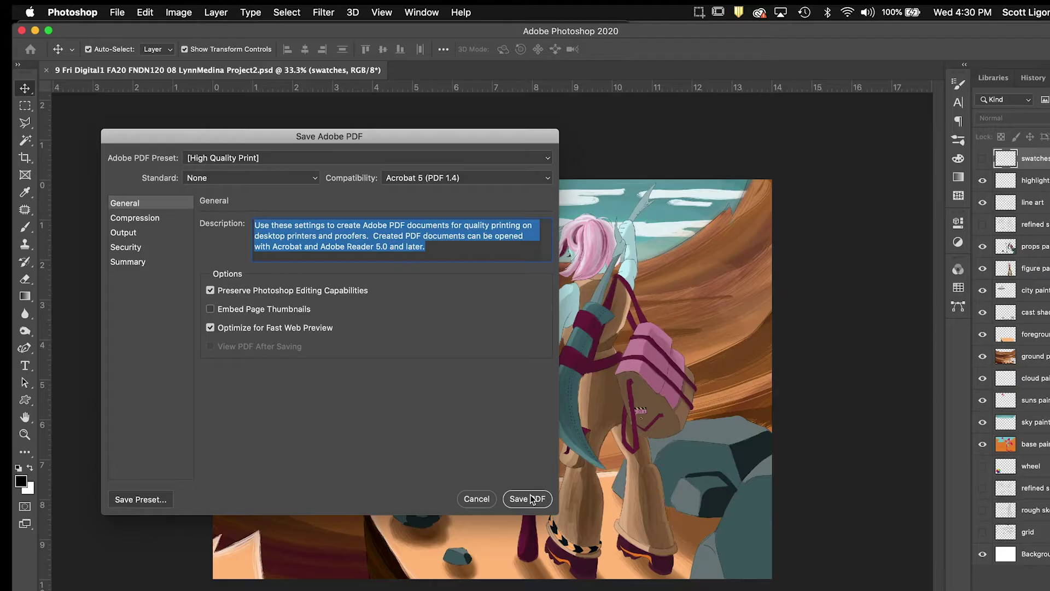
left_click(528, 498)
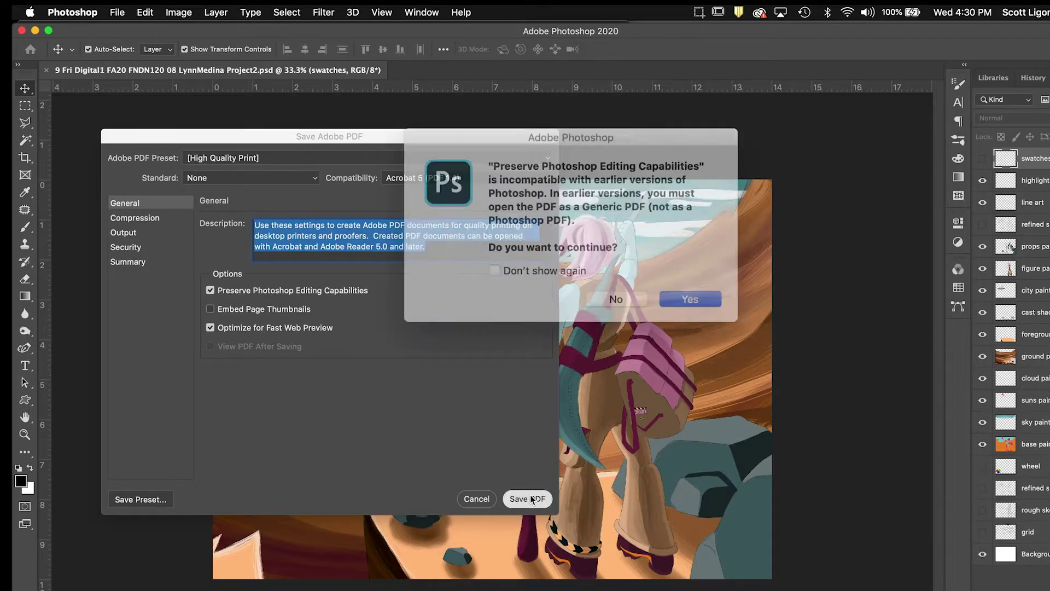
left_click(671, 286)
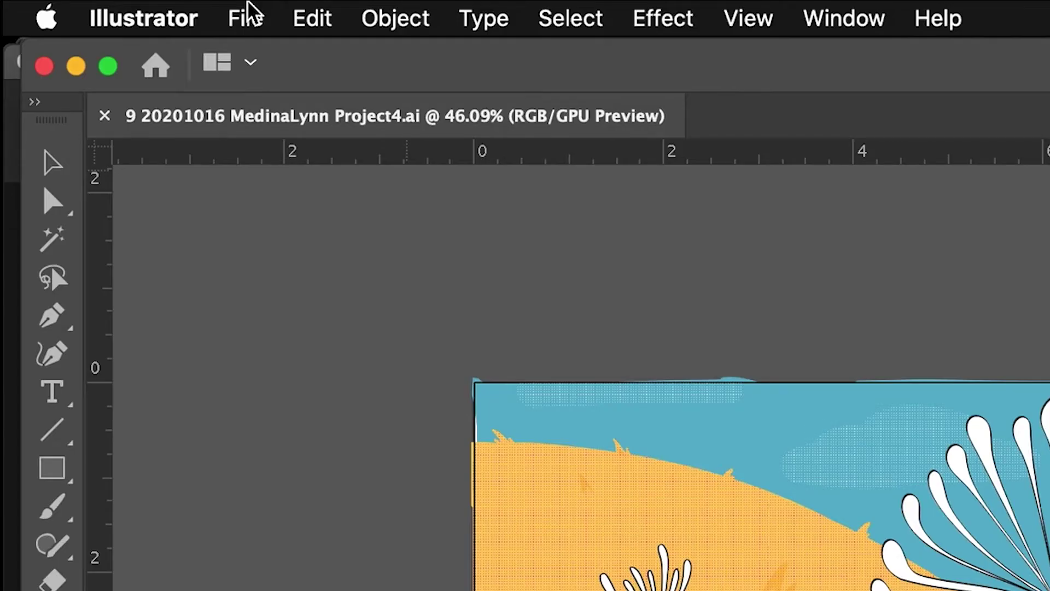
- Save the artwork as Adobe PDF in the pdfs and jpeg folder, updating the project number in its name
left_click(246, 11)
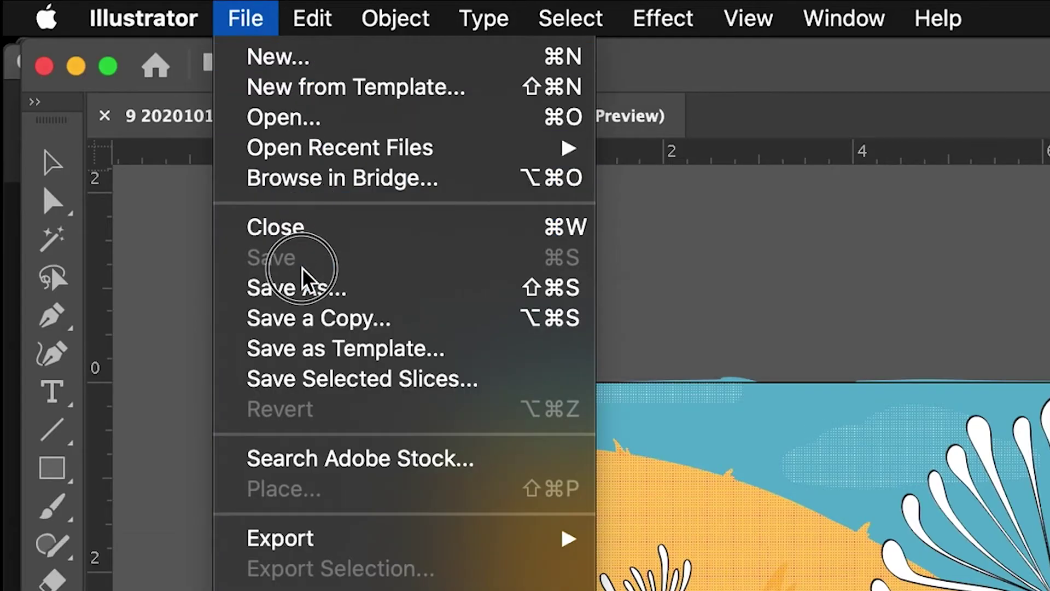
left_click(305, 286)
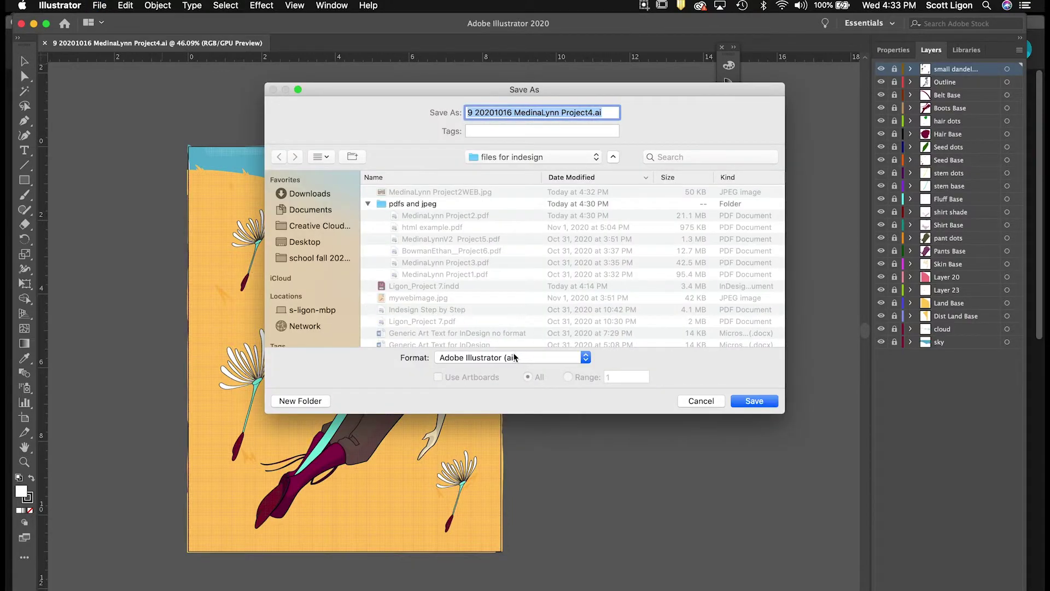
left_click(513, 358)
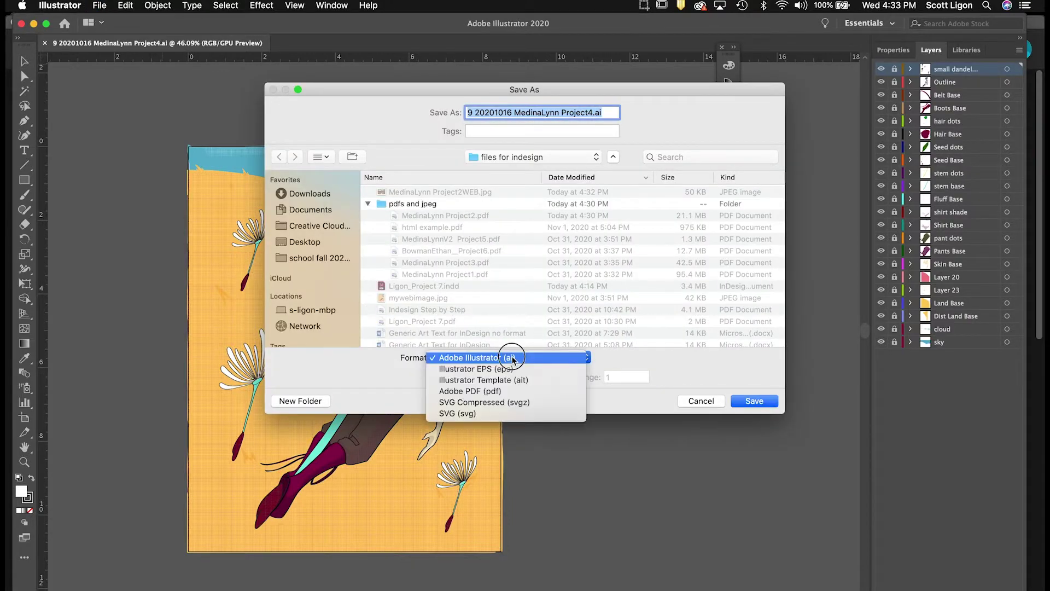
left_click(509, 392)
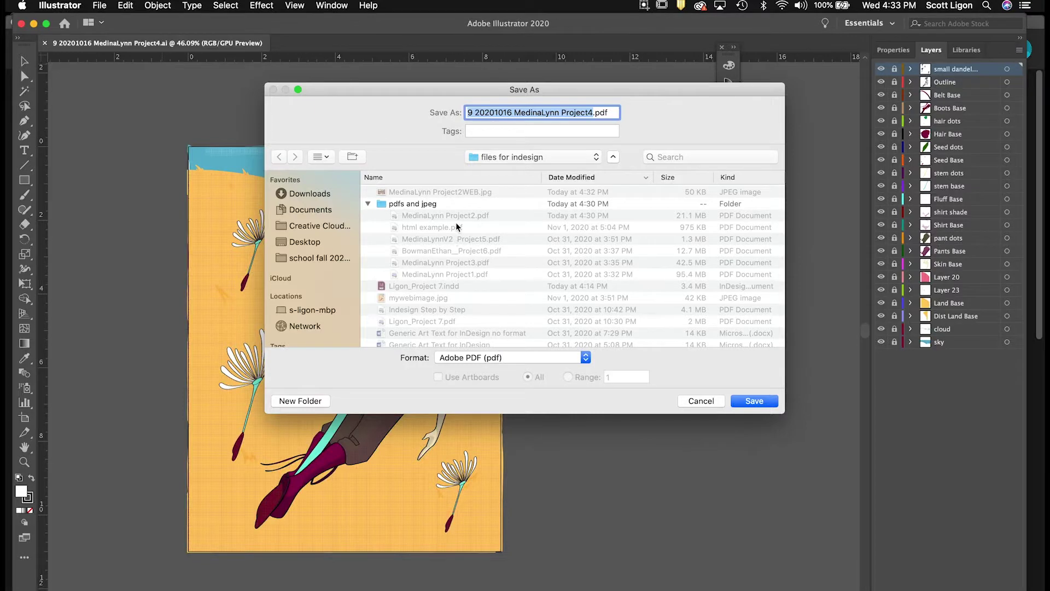
scroll(457, 226, "down", 1)
left_click(445, 248)
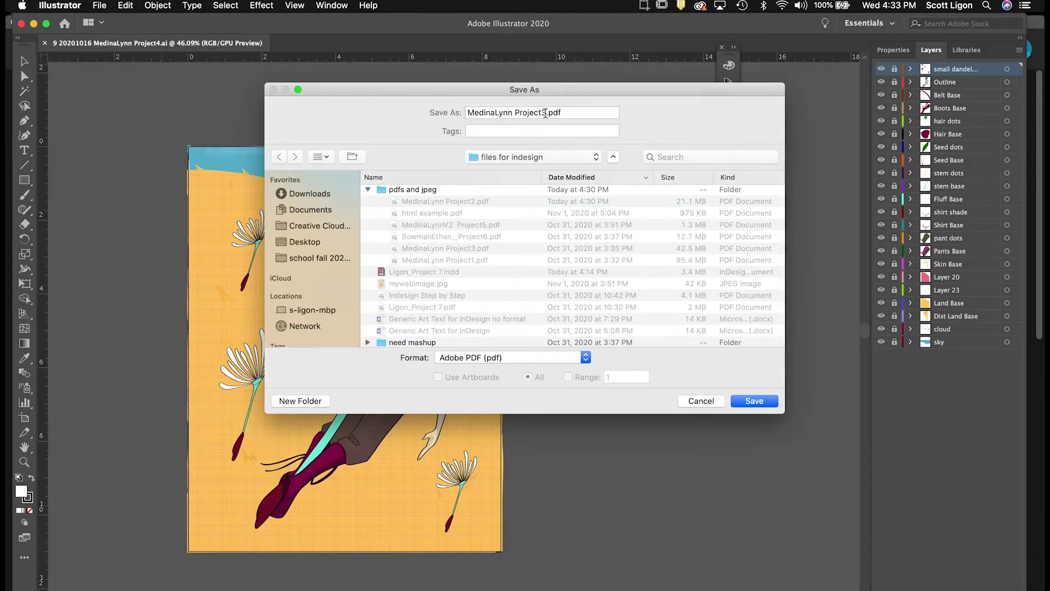
left_click(546, 115)
left_click(753, 400)
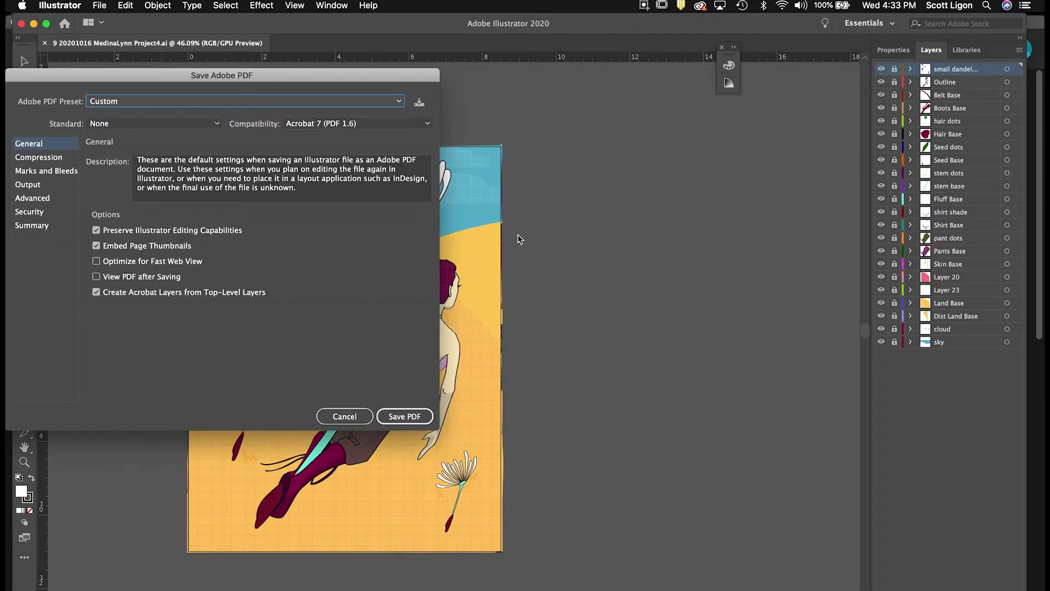
- Apply the [High Quality Print] preset and save the PDF
left_click(164, 102)
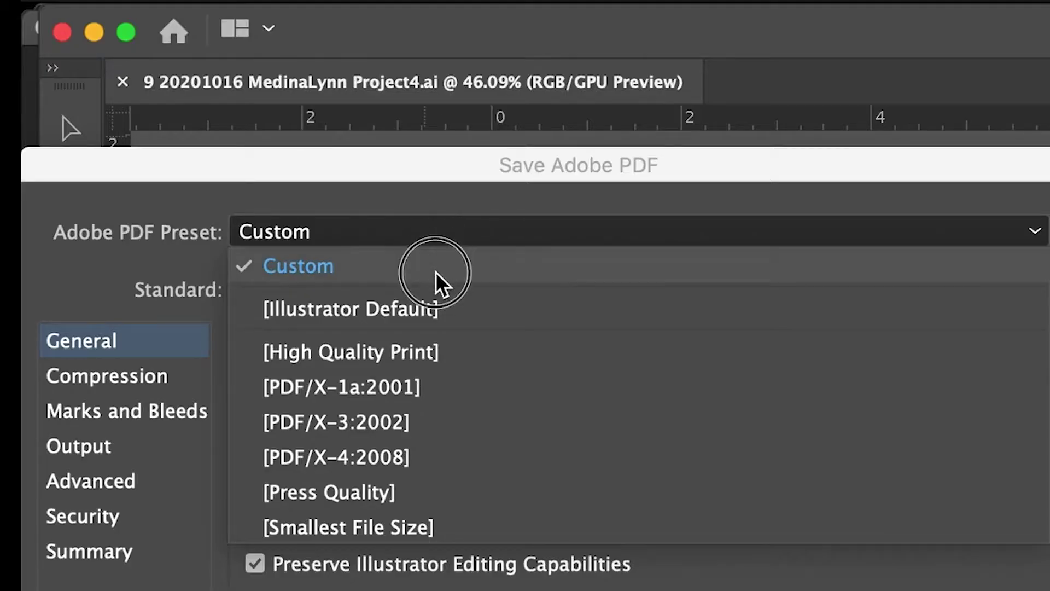
left_click(442, 345)
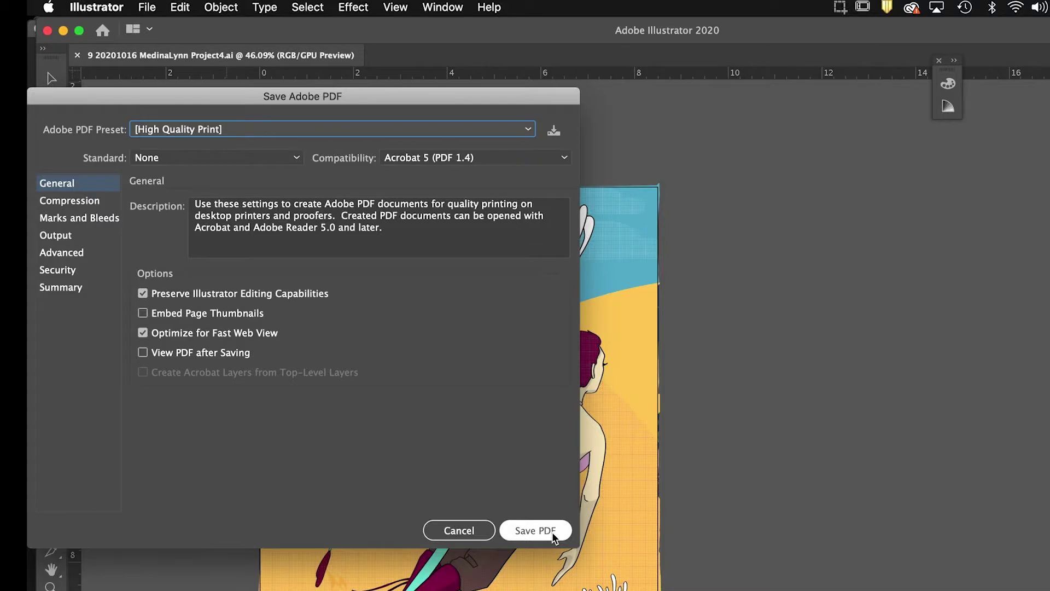
left_click(547, 531)
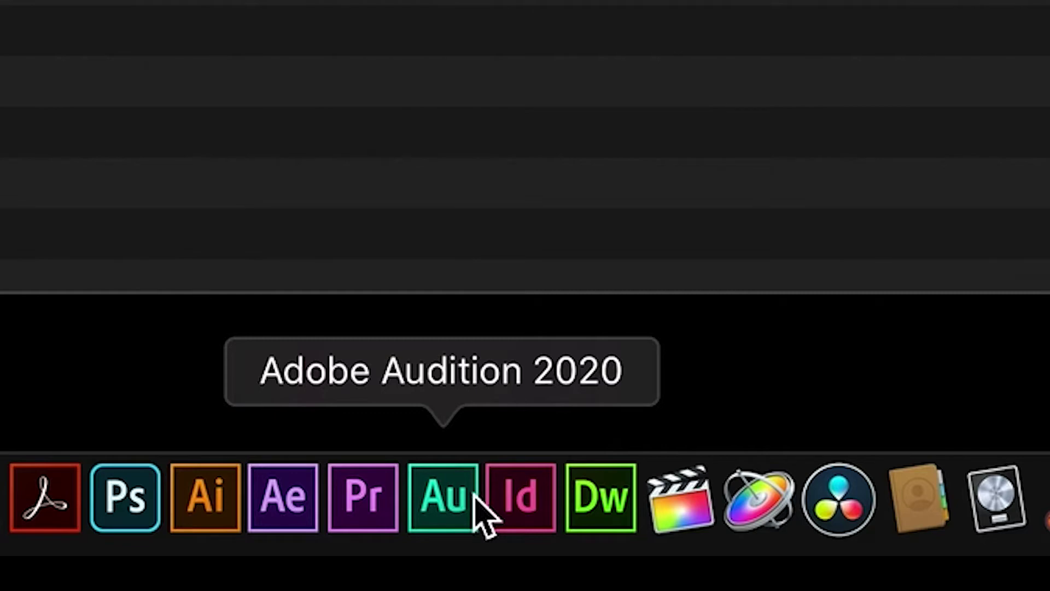
- Launch InDesign from the Dock and start a document via File > New > Document
left_click(527, 495)
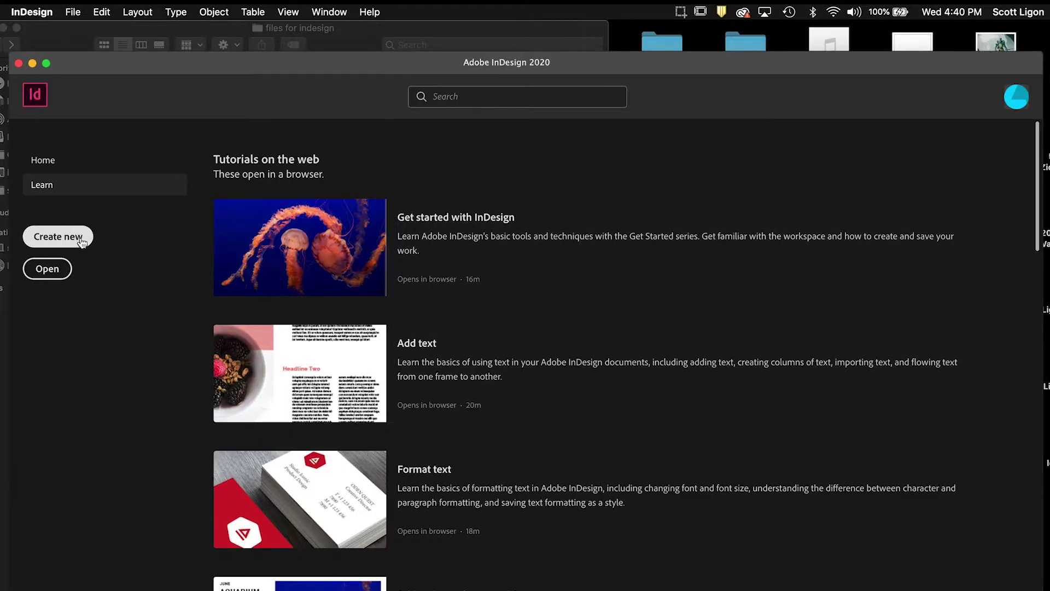
left_click(73, 11)
mouse_move(80, 31)
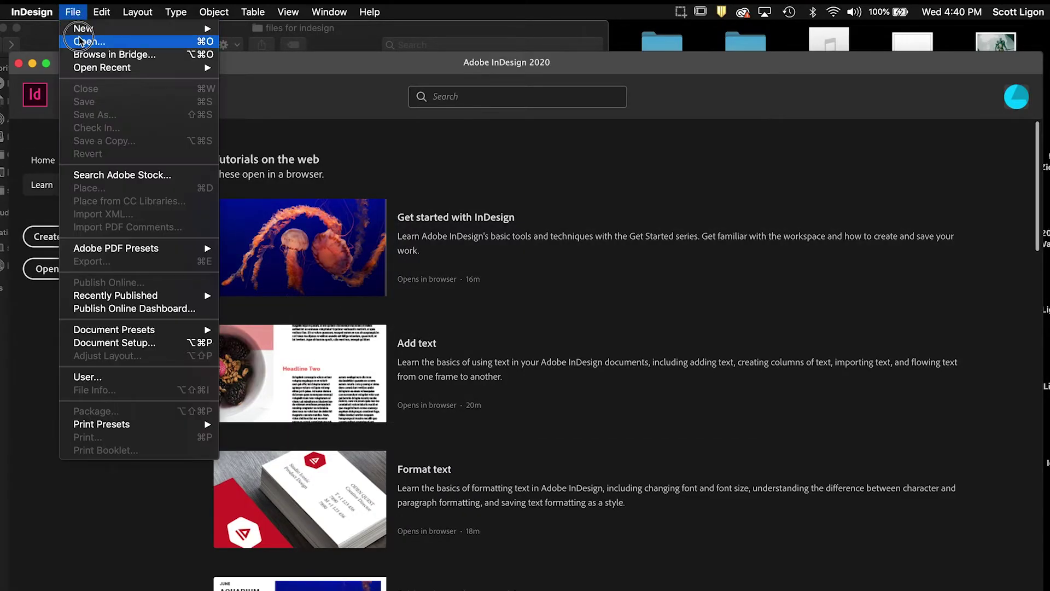
key("Escape")
left_click(73, 11)
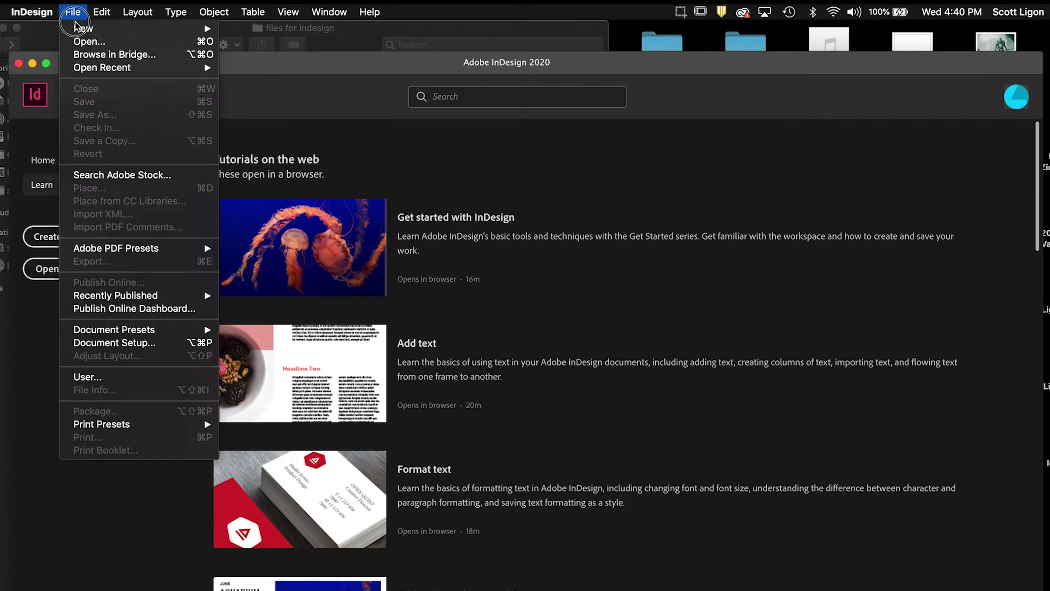
mouse_move(83, 28)
left_click(276, 32)
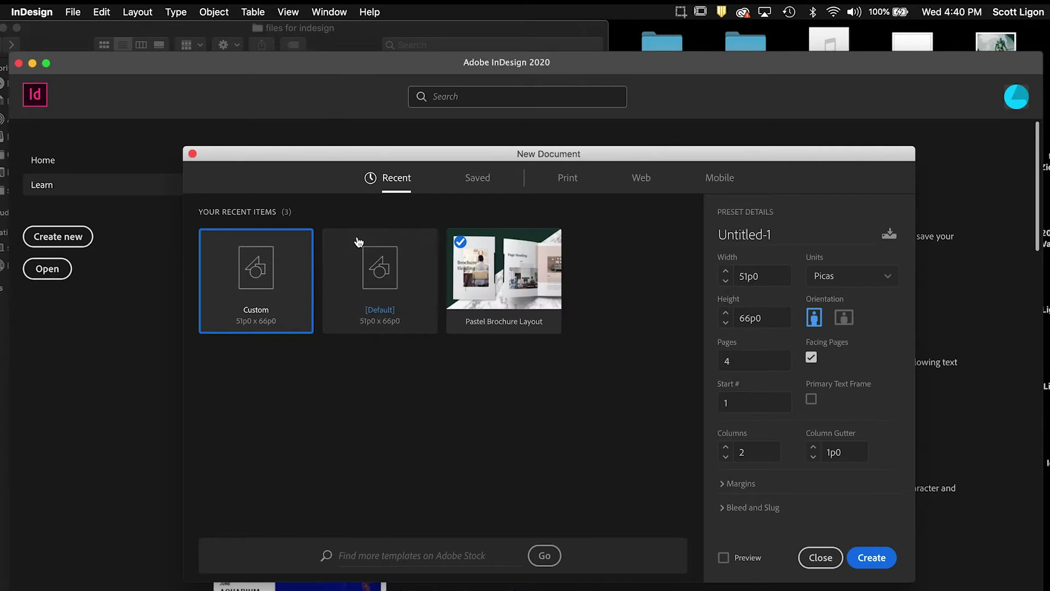
- Choose a Print preset measured in inches with 4 pages
left_click(567, 180)
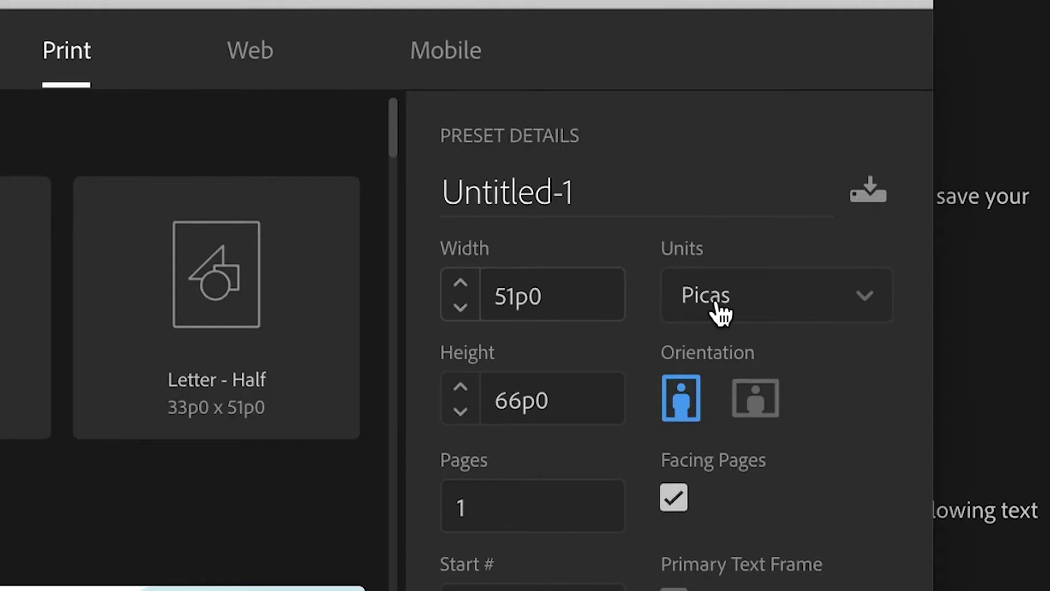
left_click(829, 278)
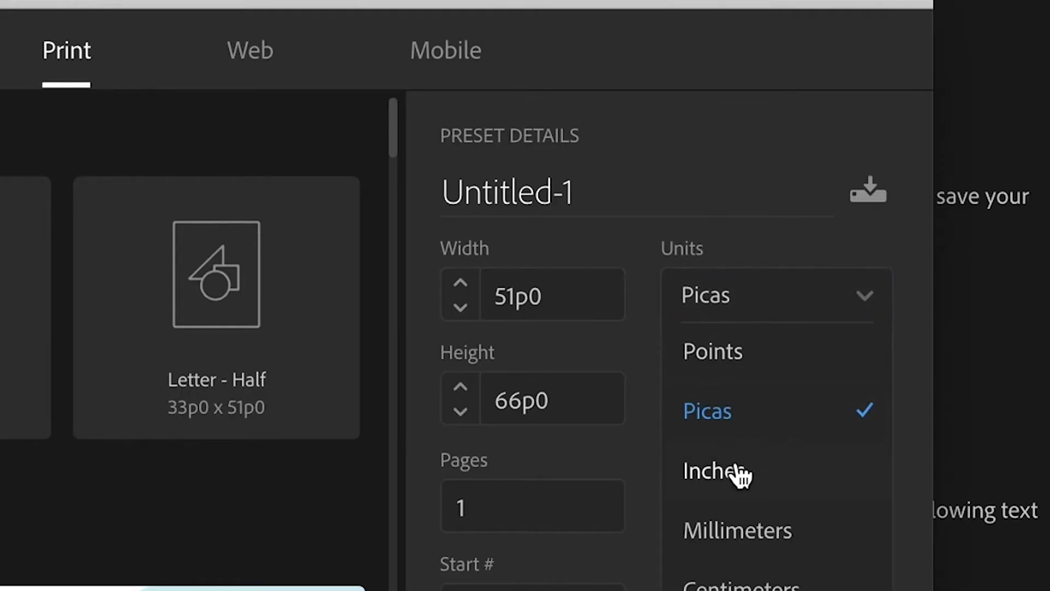
left_click(737, 472)
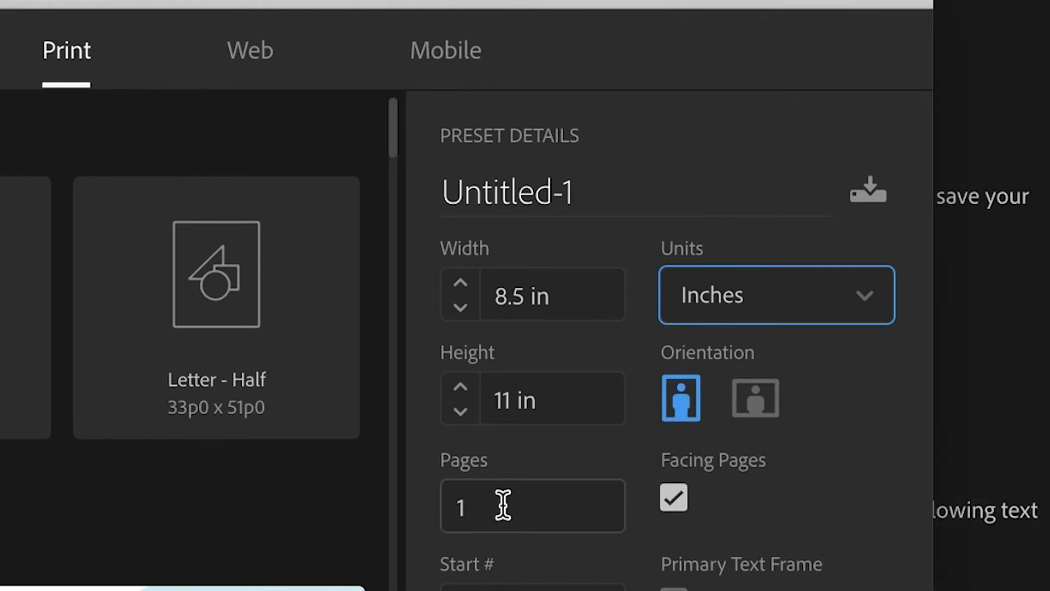
left_click_drag(501, 503, 425, 508)
type("4")
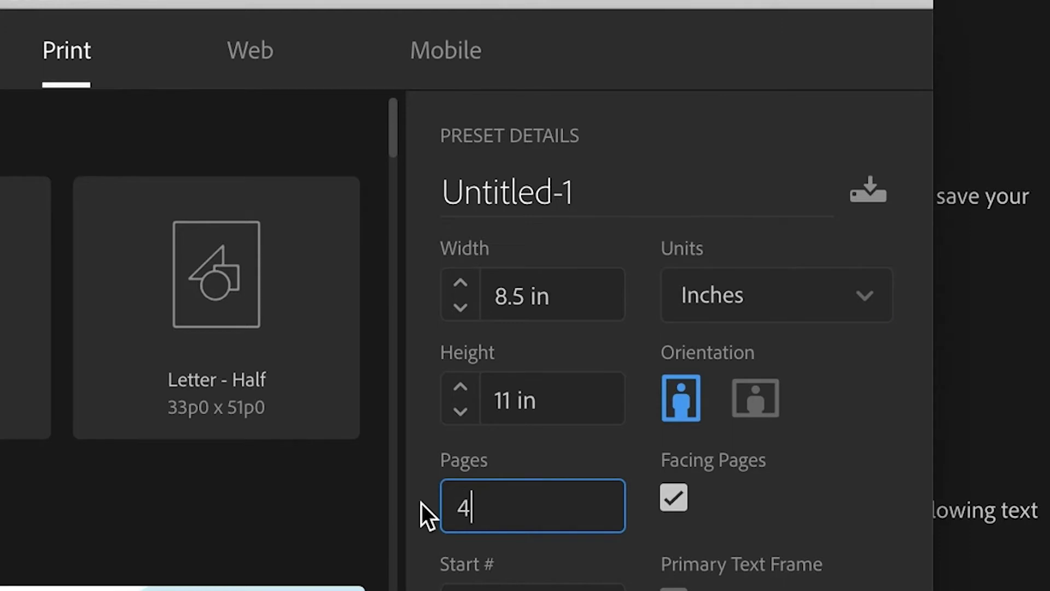
key("Tab")
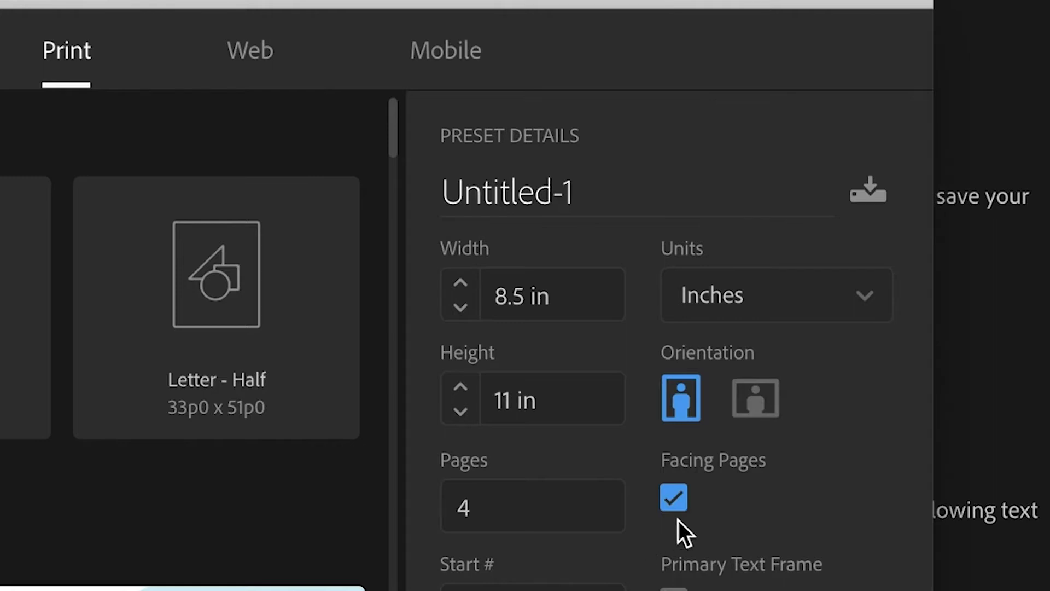
- Keep Facing Pages on and set 2 columns with a 0.25 in gutter
left_click(675, 500)
left_click(676, 497)
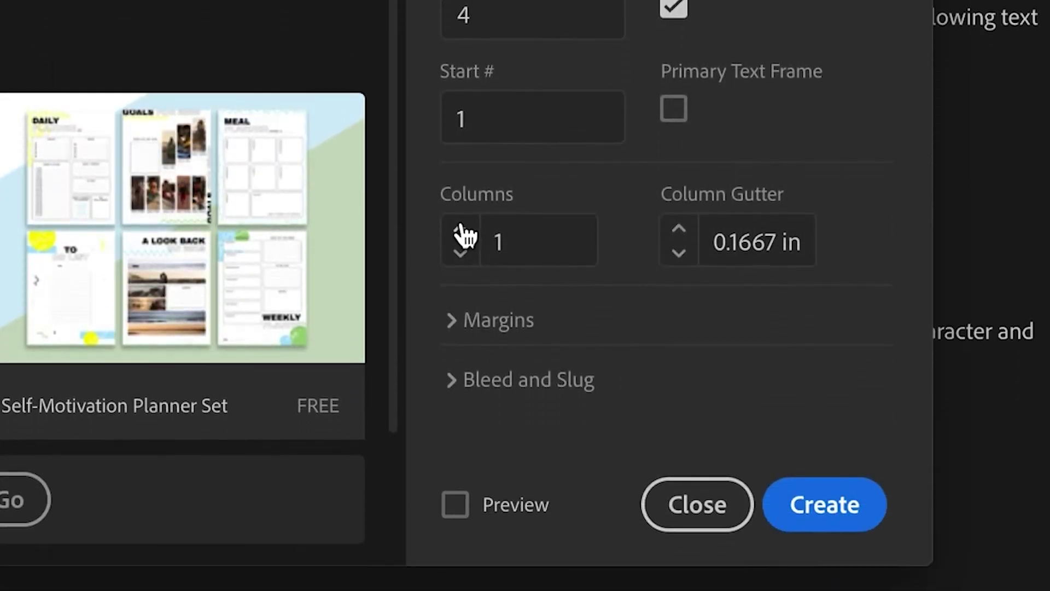
left_click(461, 471)
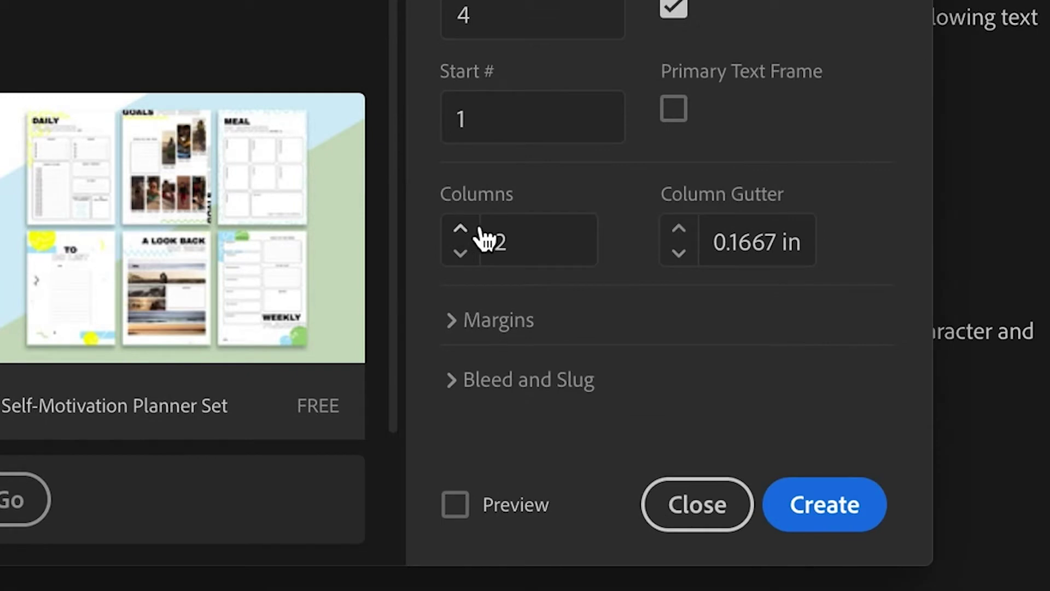
left_click(679, 230)
left_click(678, 230)
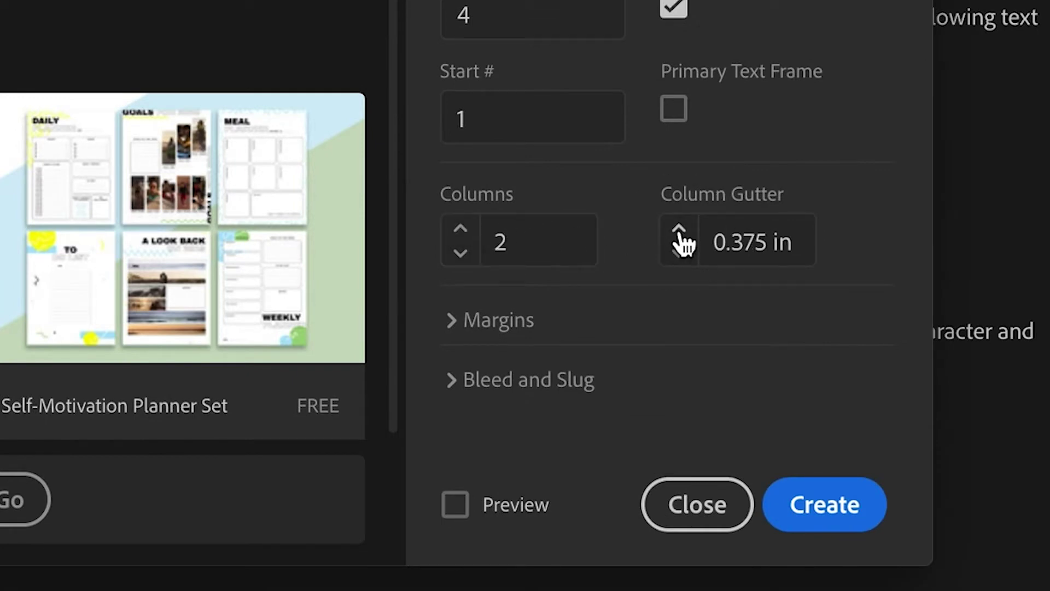
left_click(678, 253)
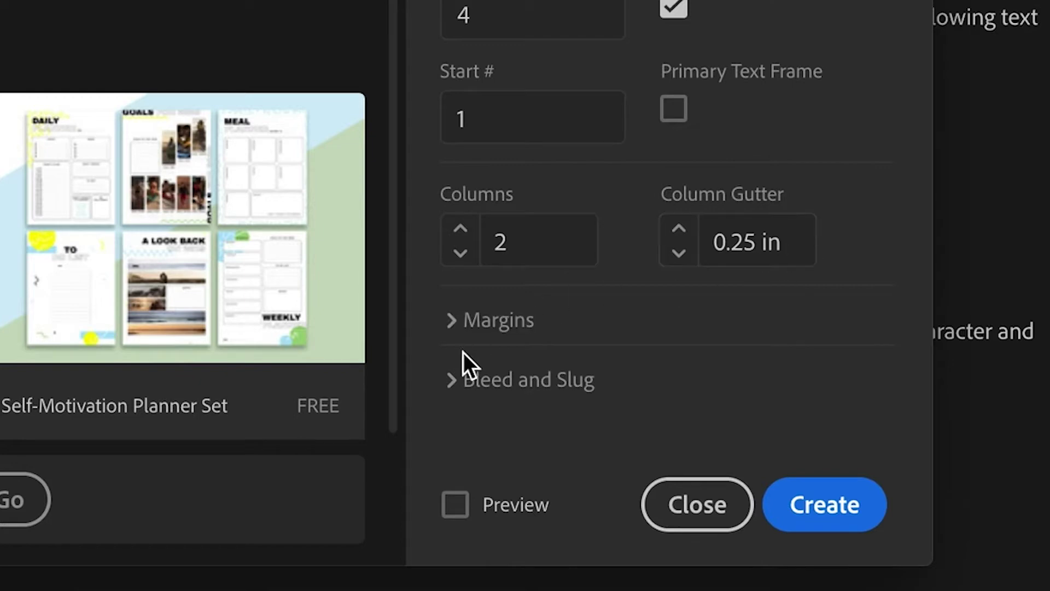
- Set the bleed to 0.125 in on all sides and create the document
left_click(452, 381)
scroll(450, 373, "down", 5)
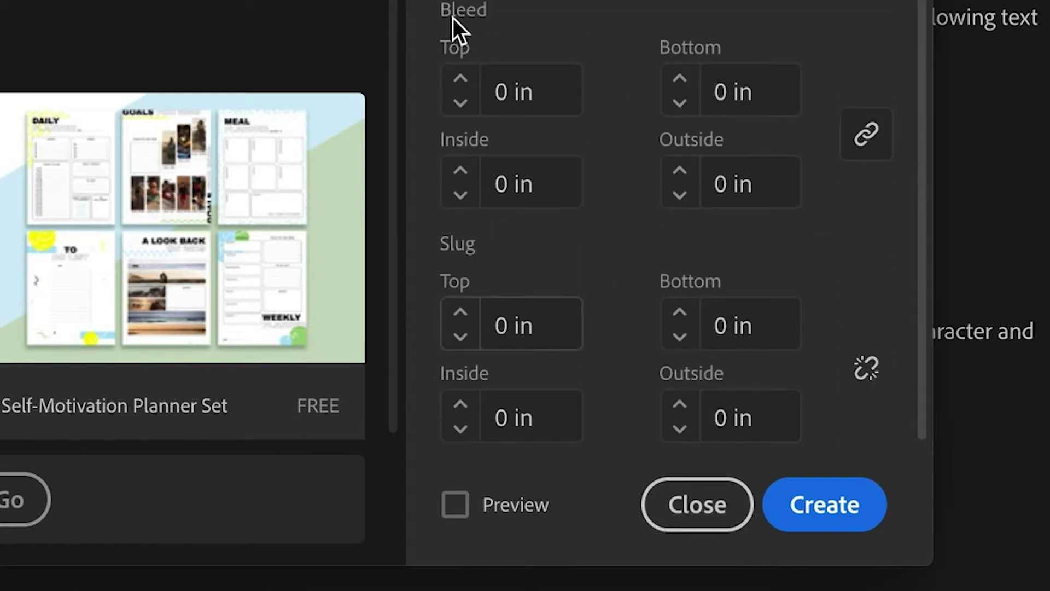
left_click(458, 55)
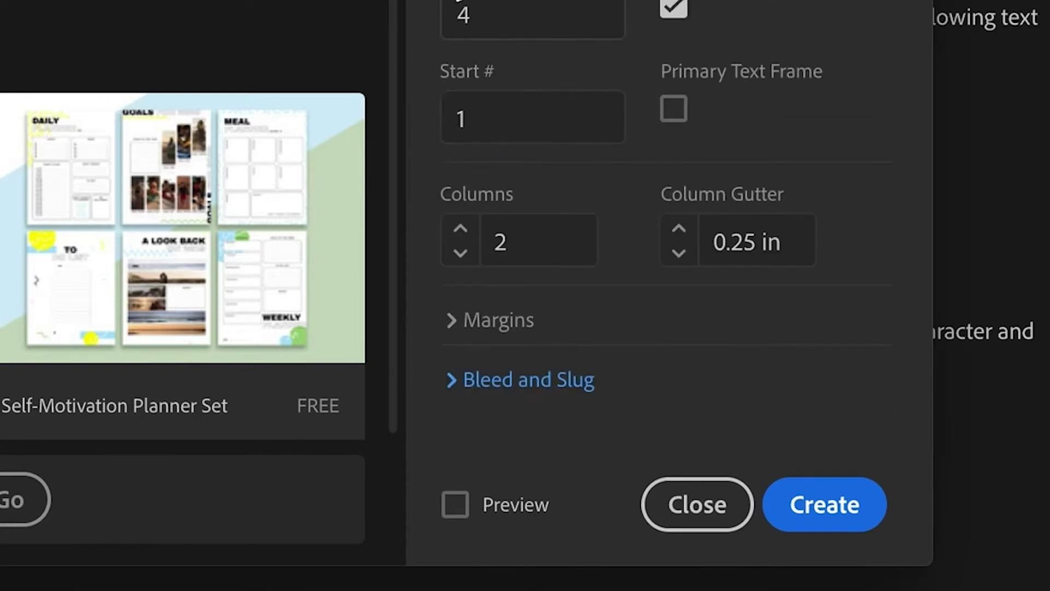
left_click(451, 379)
scroll(579, 139, "down", 5)
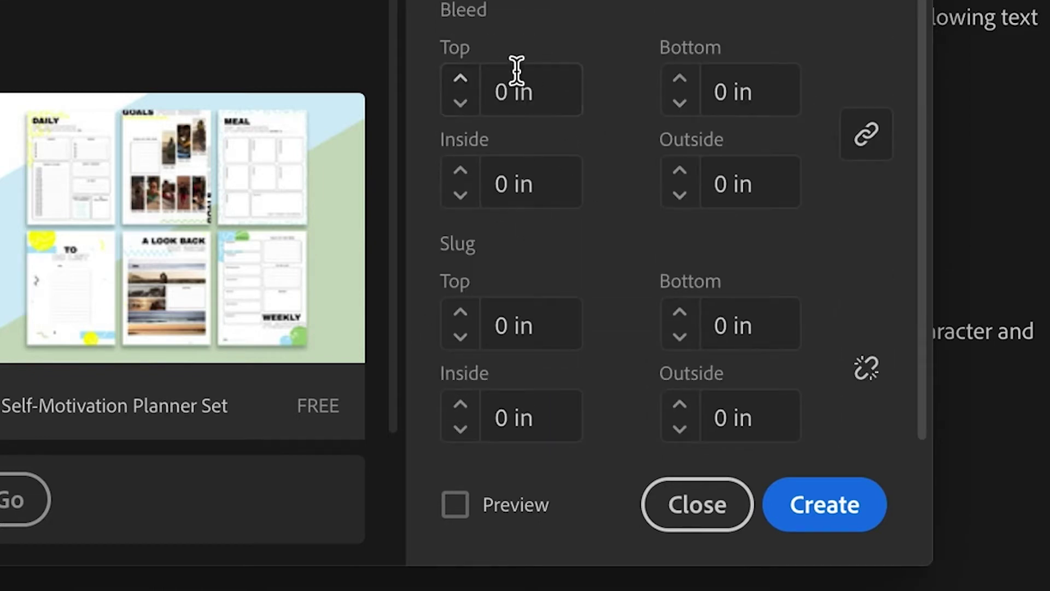
left_click(460, 79)
left_click(460, 79)
left_click(461, 103)
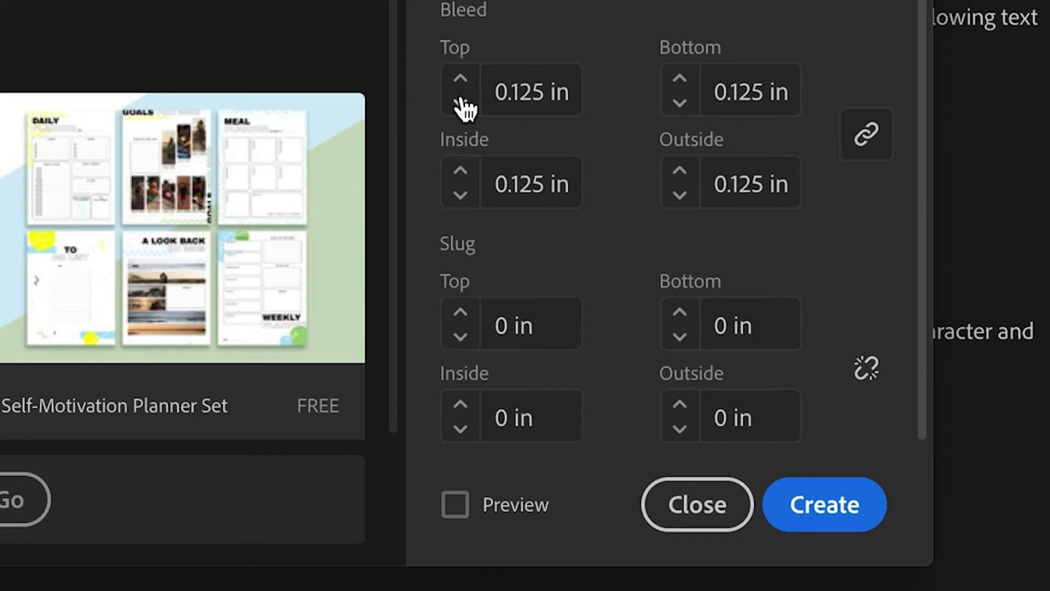
left_click(461, 103)
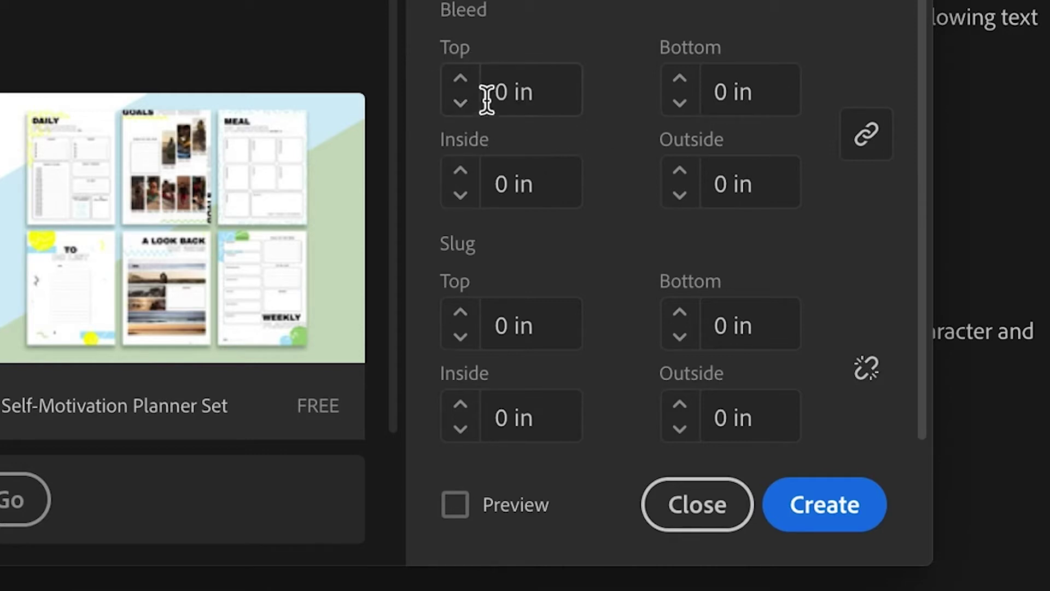
left_click(461, 81)
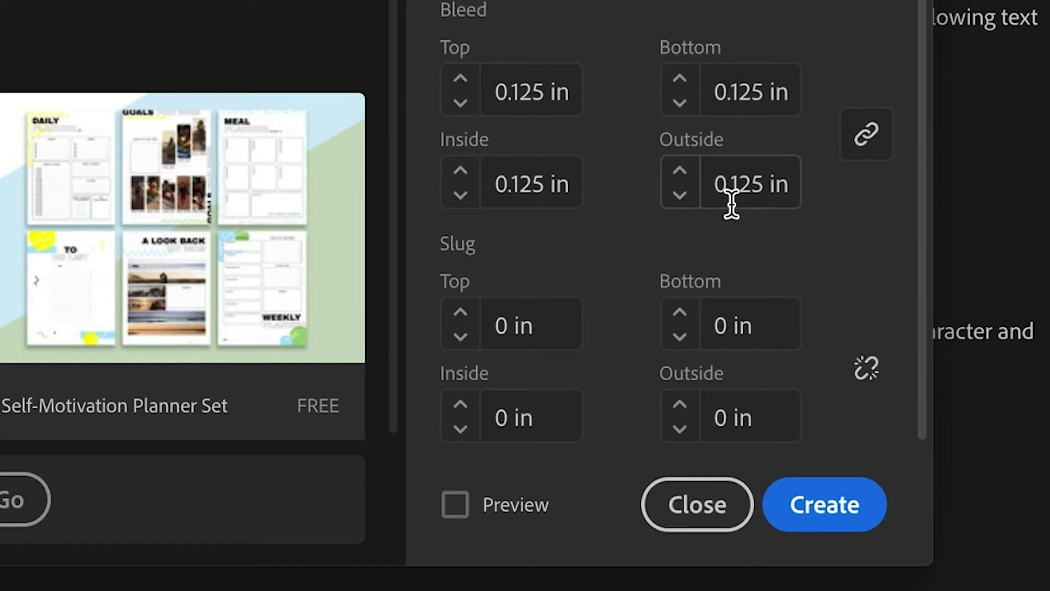
left_click(820, 503)
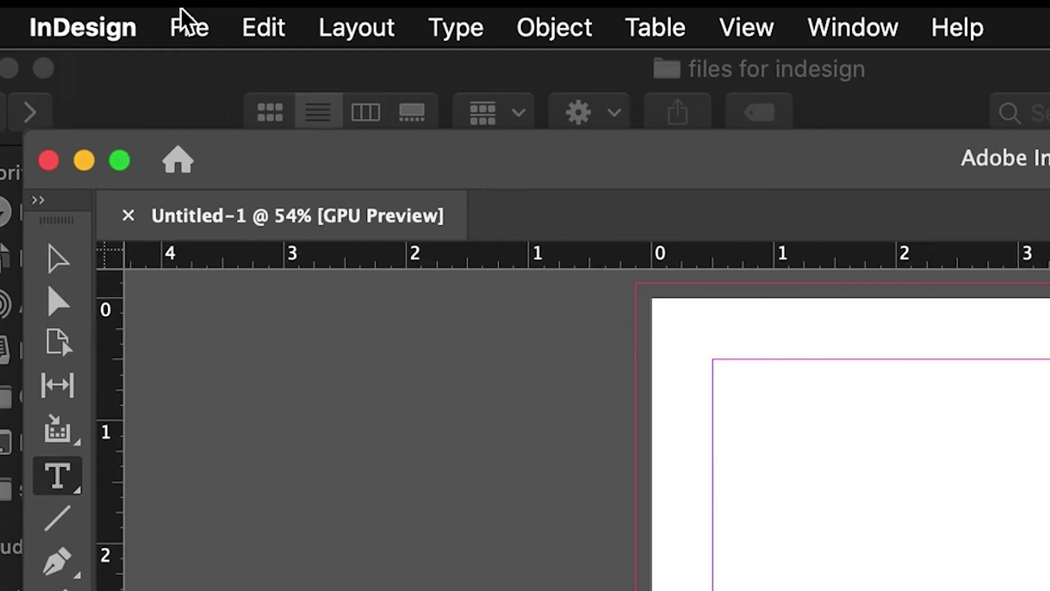
- Save the file as DemoLigon_Project7.indd in the files for indesign folder
left_click(183, 15)
left_click(241, 293)
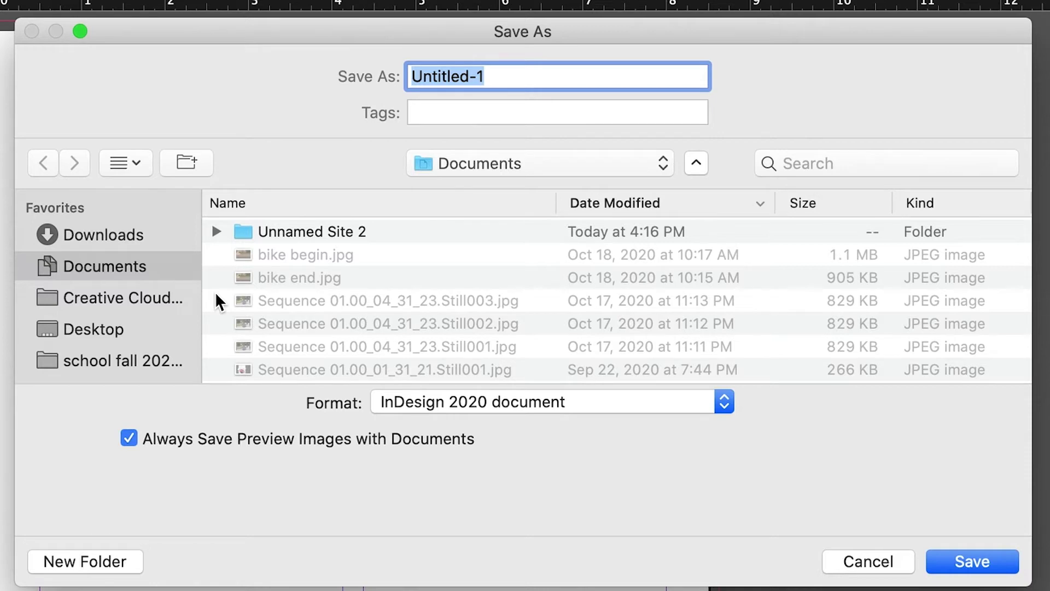
type("Dem")
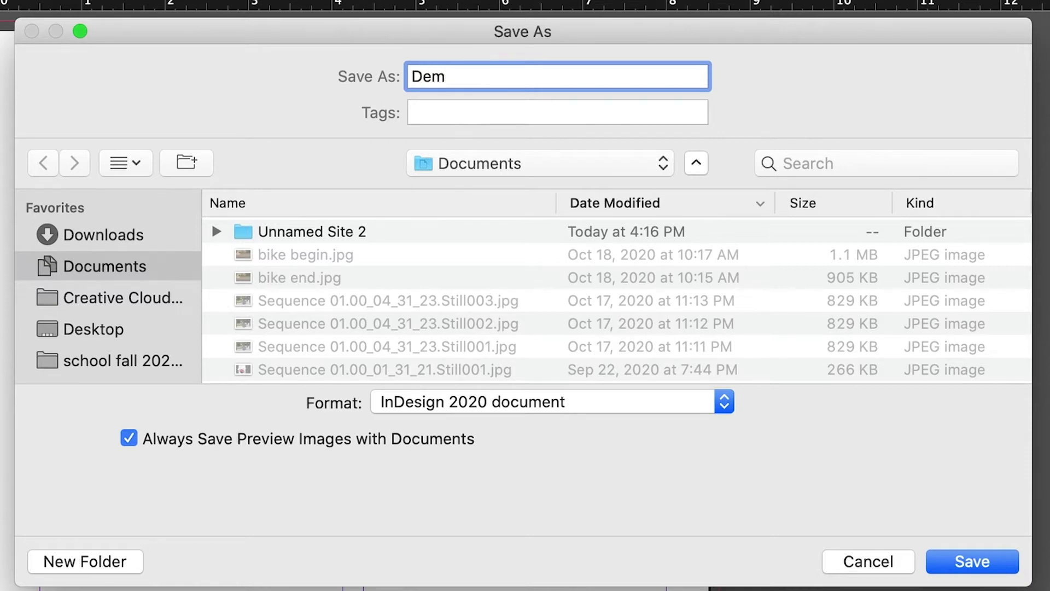
type("oLigon_Project")
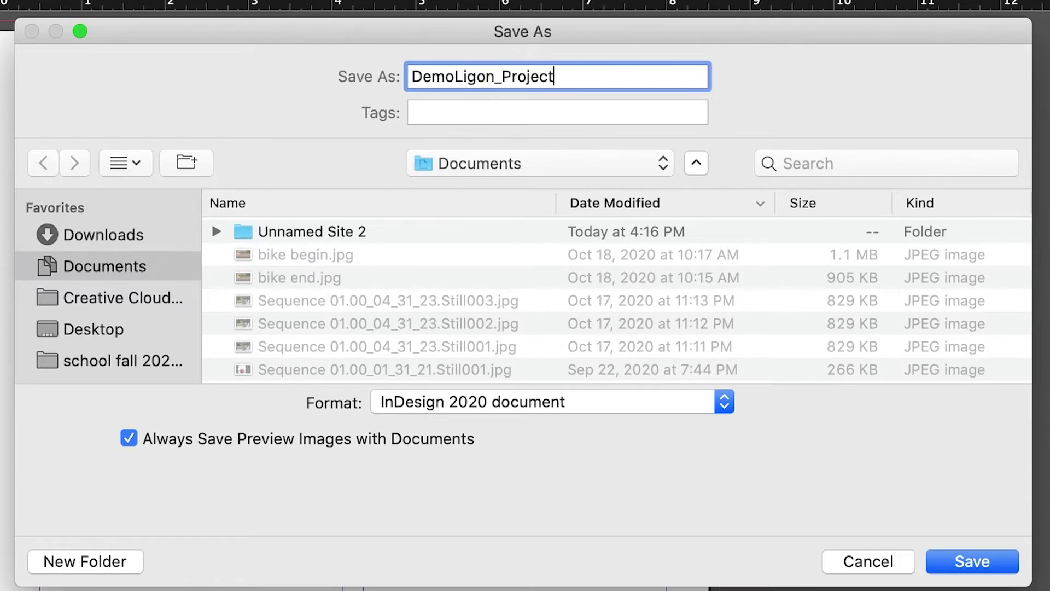
type("7")
left_click(477, 171)
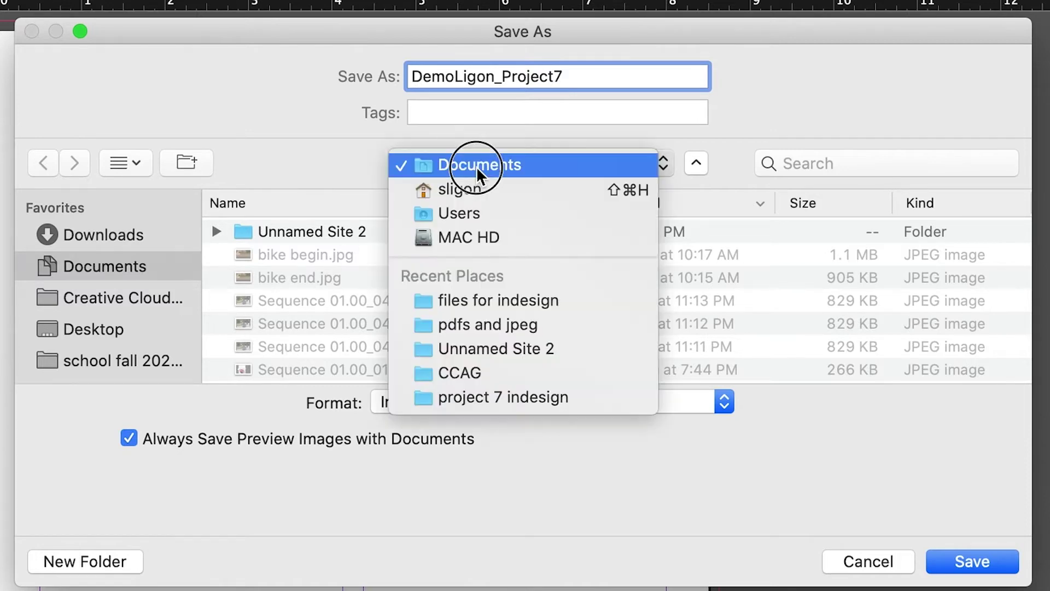
left_click(485, 300)
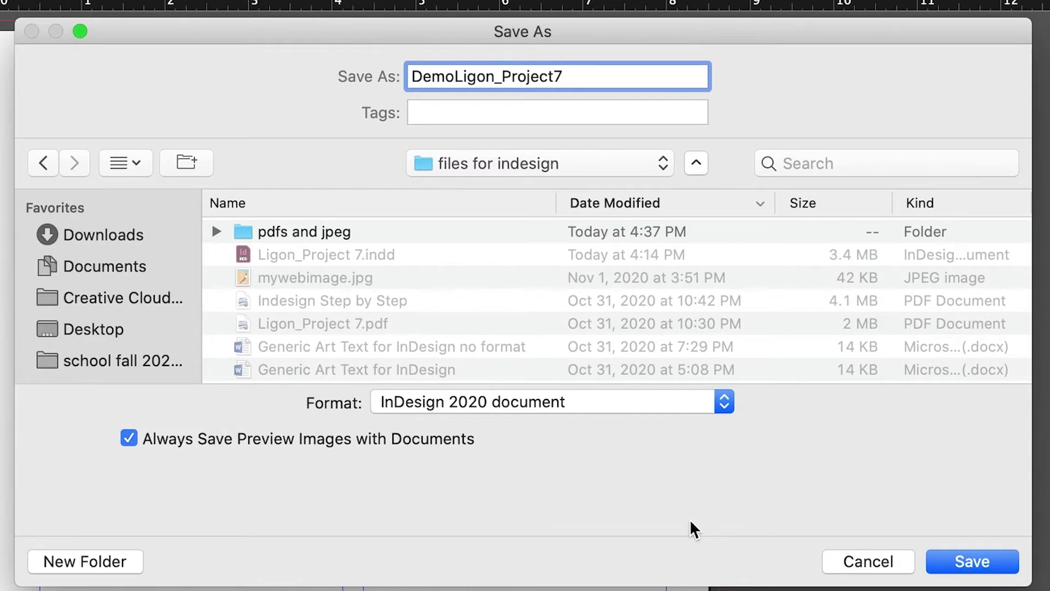
left_click(987, 566)
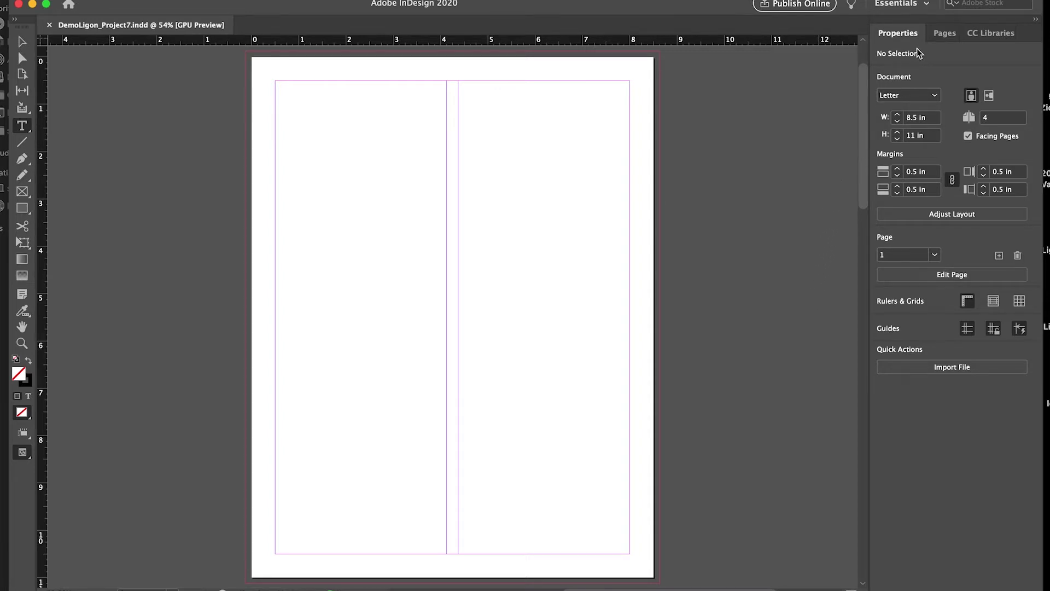
left_click_drag(864, 119, 862, 296)
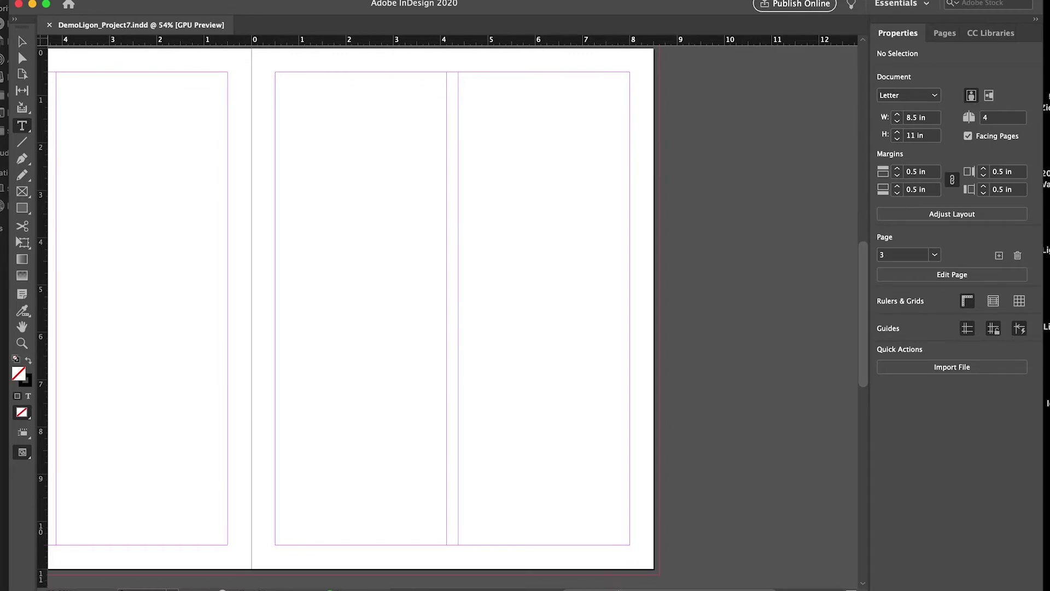
left_click_drag(623, 584, 571, 585)
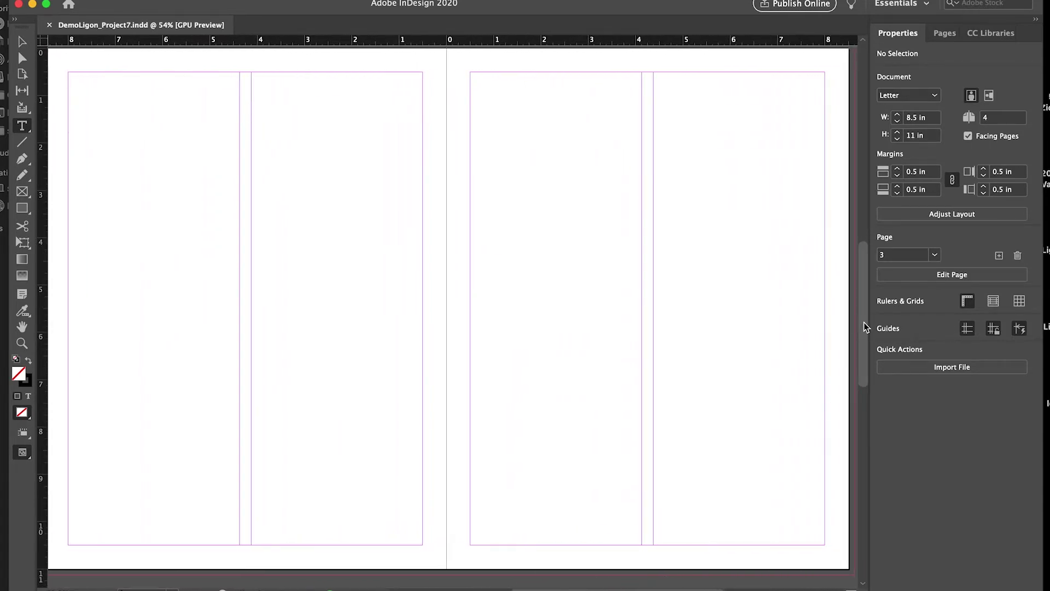
left_click_drag(865, 327, 859, 497)
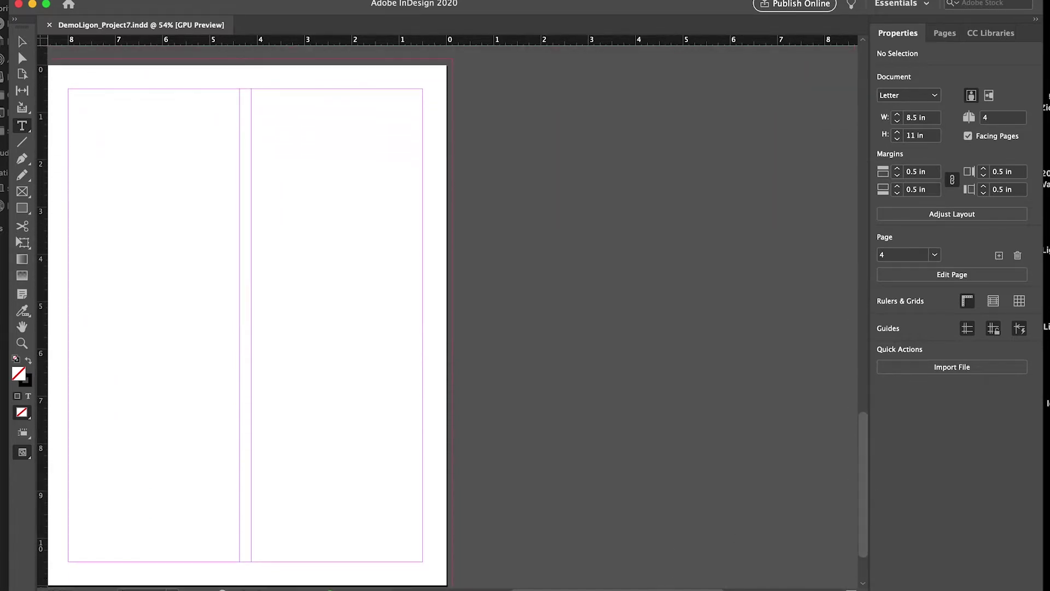
left_click_drag(654, 585, 601, 584)
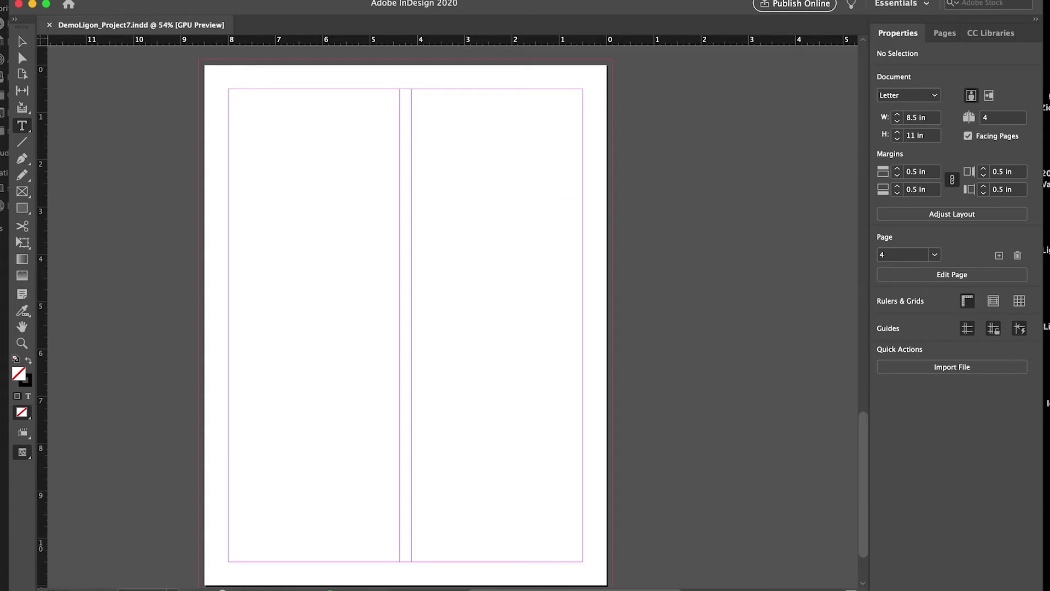
left_click_drag(863, 523, 839, 164)
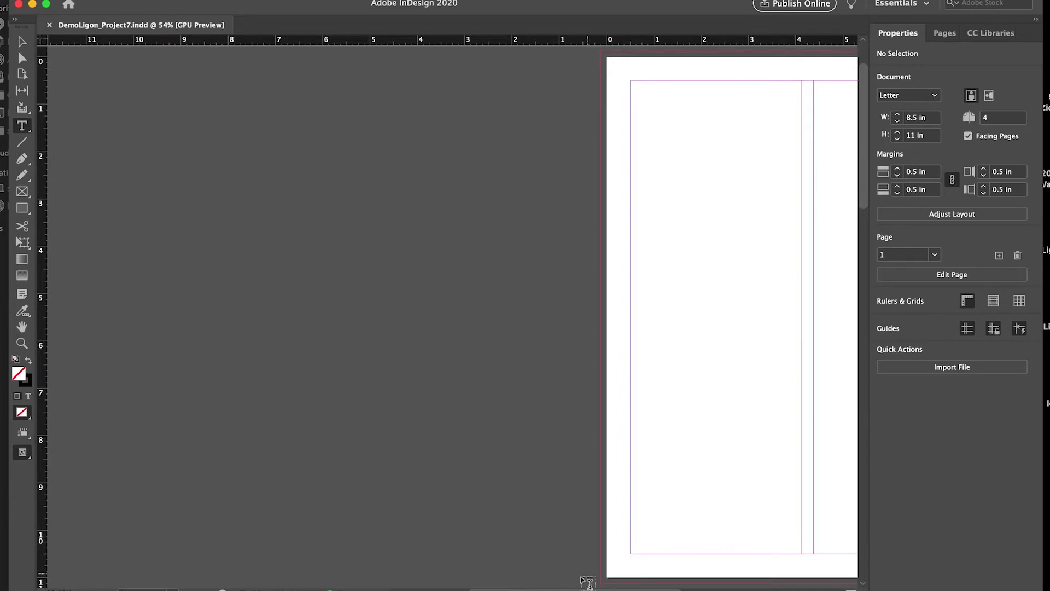
left_click_drag(591, 584, 651, 585)
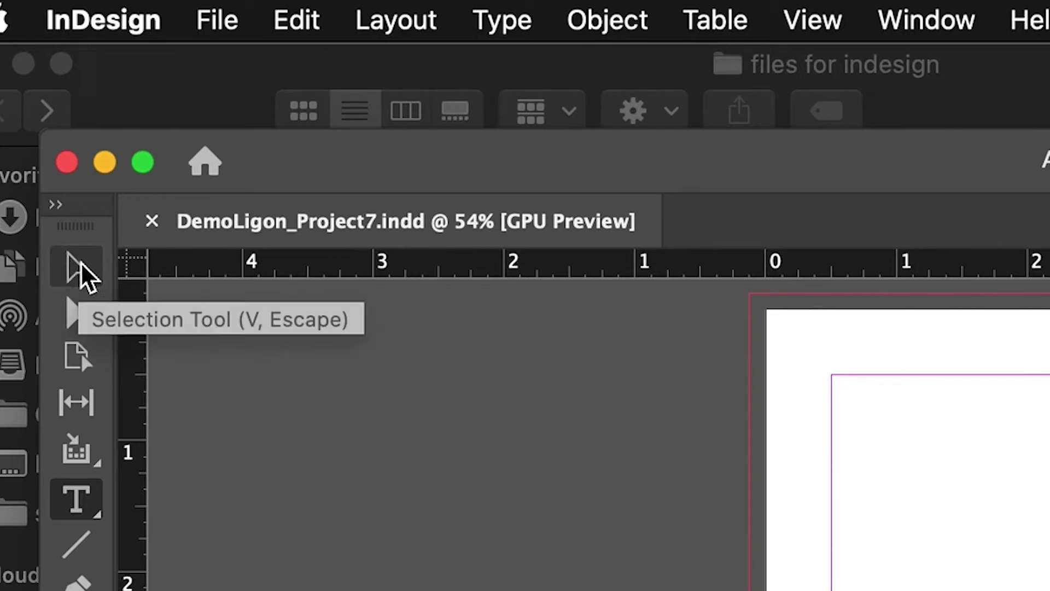
- Place the moon illustration PDF from pdfs and jpeg, with Replace Selected Item unchecked
left_click(81, 262)
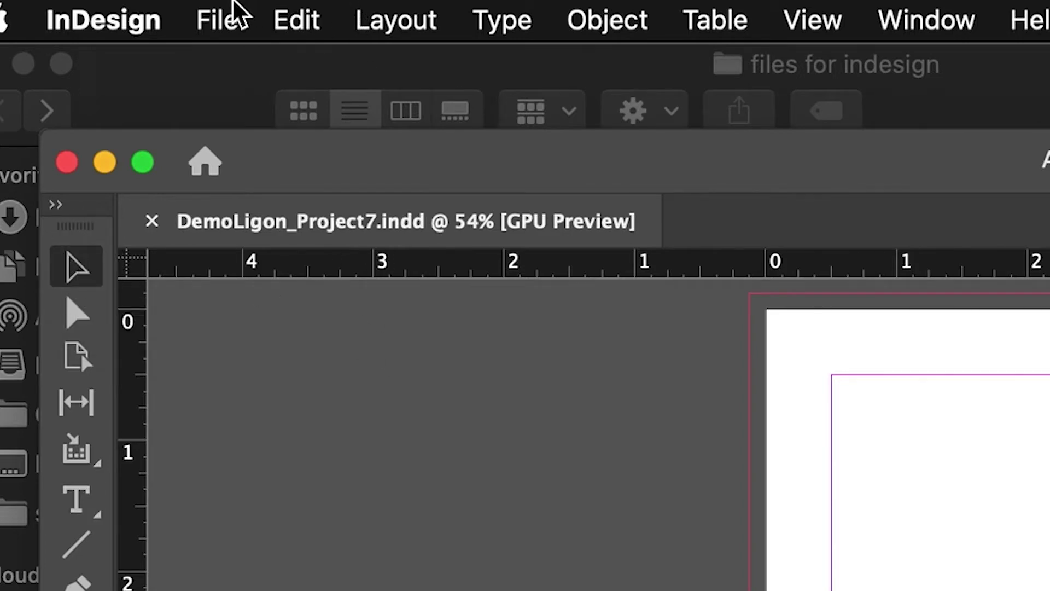
left_click(234, 12)
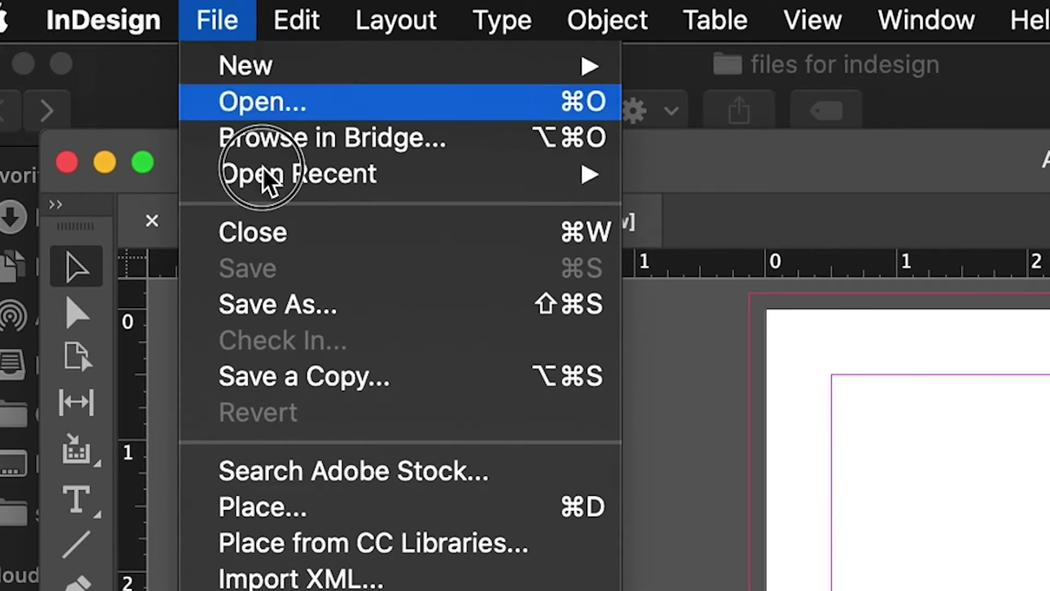
left_click(337, 523)
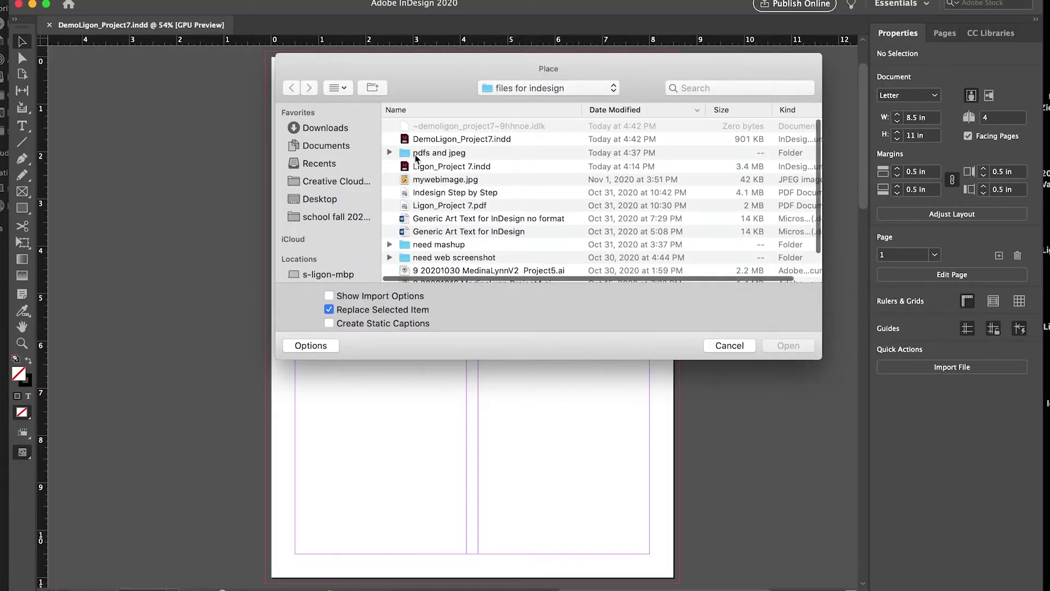
left_click(389, 153)
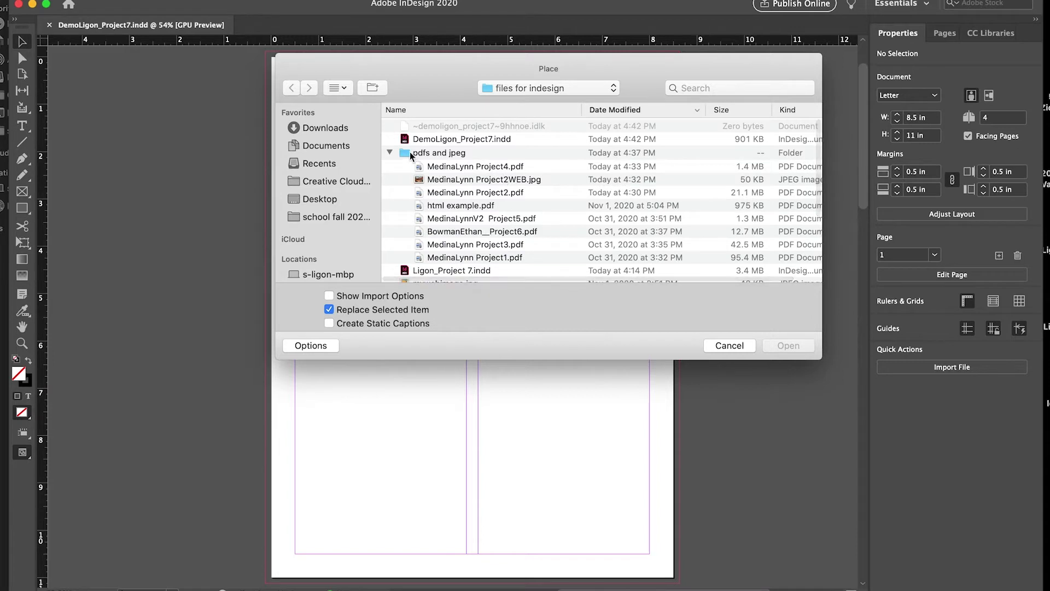
double_click(408, 154)
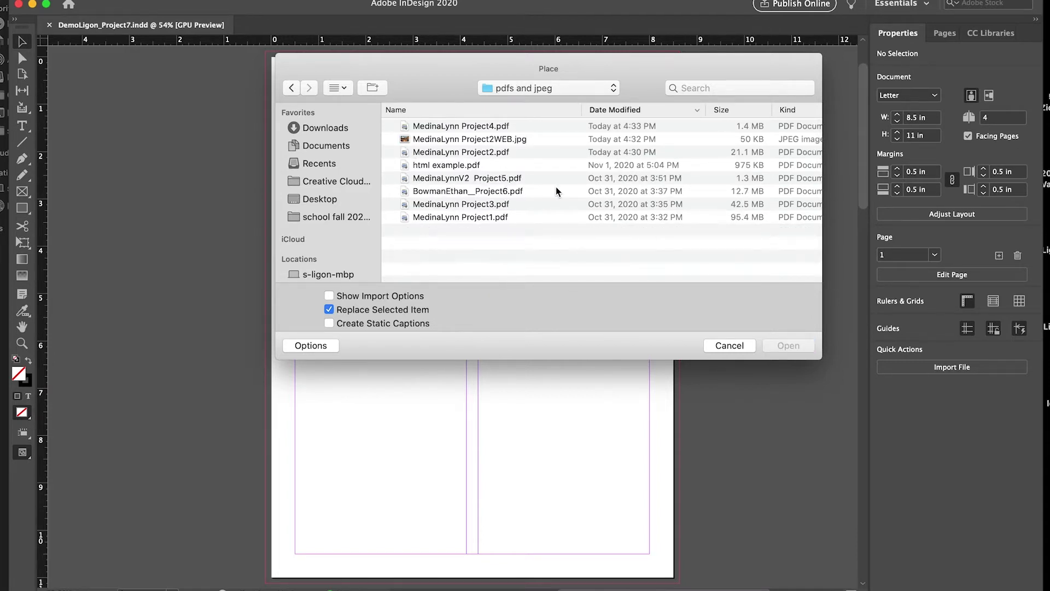
left_click(519, 181)
double_click(518, 181)
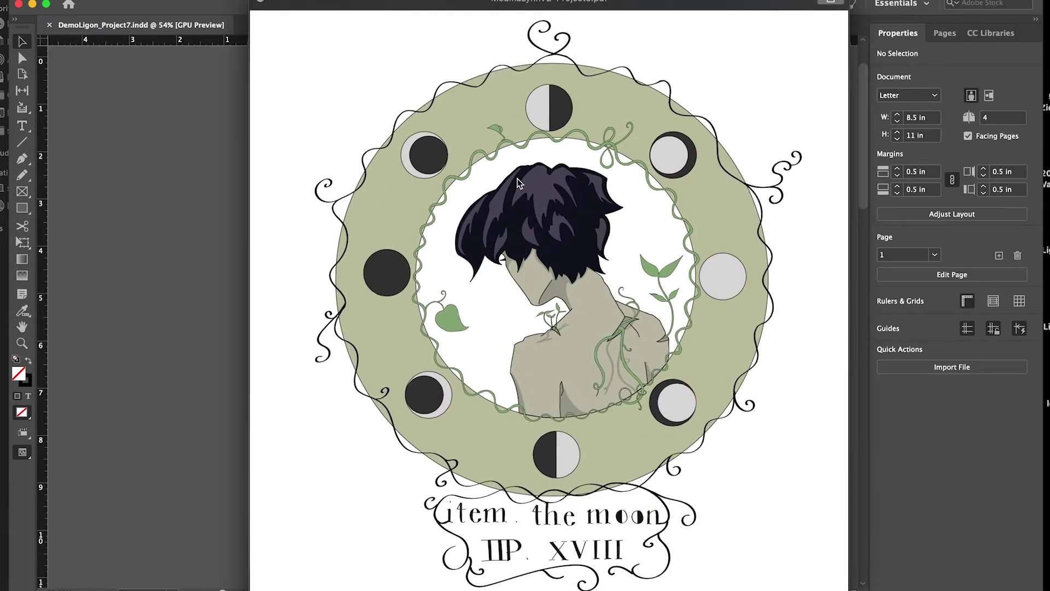
key("space")
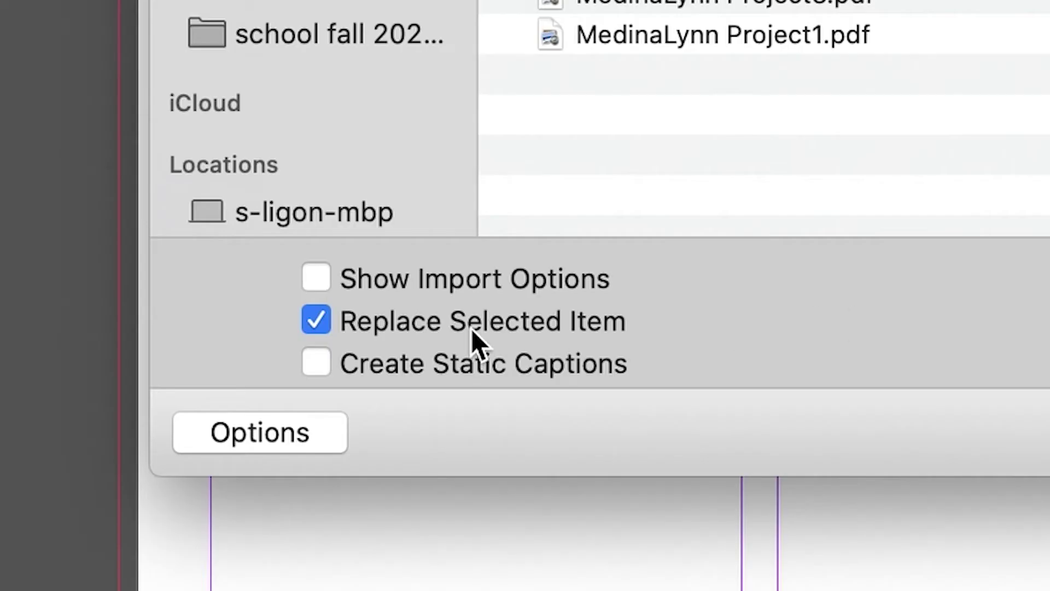
left_click(317, 320)
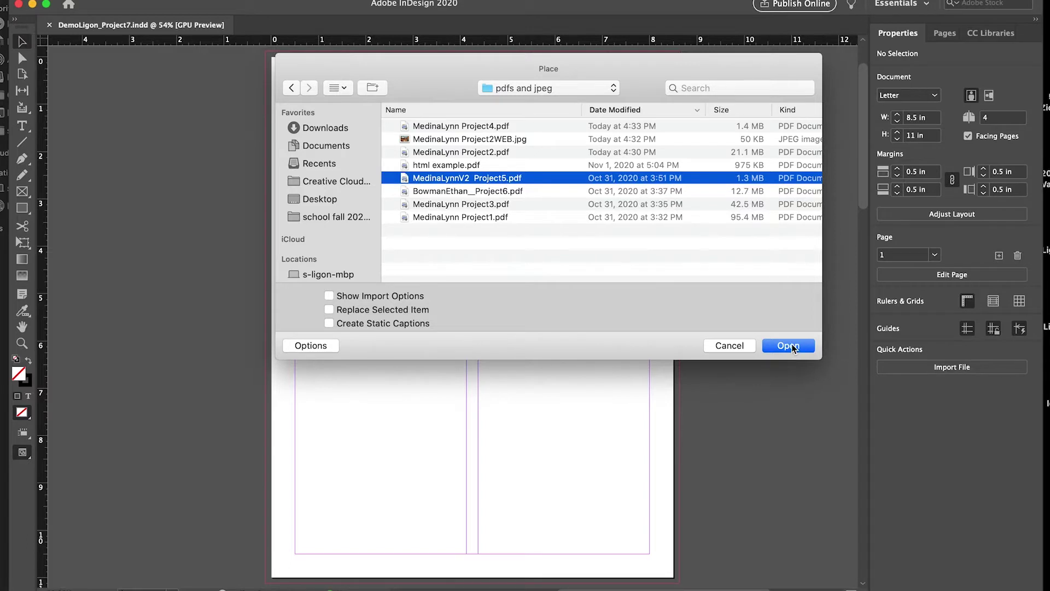
left_click(788, 345)
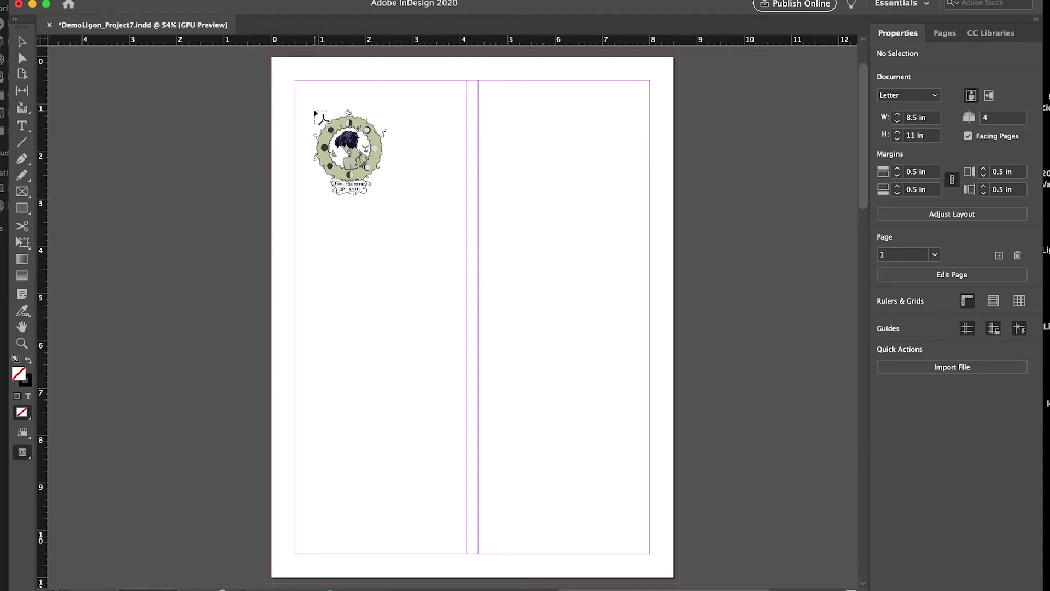
- Draw a frame across page 1 for the moon PDF, then undo the image's sideways shift
left_click_drag(315, 113, 635, 486)
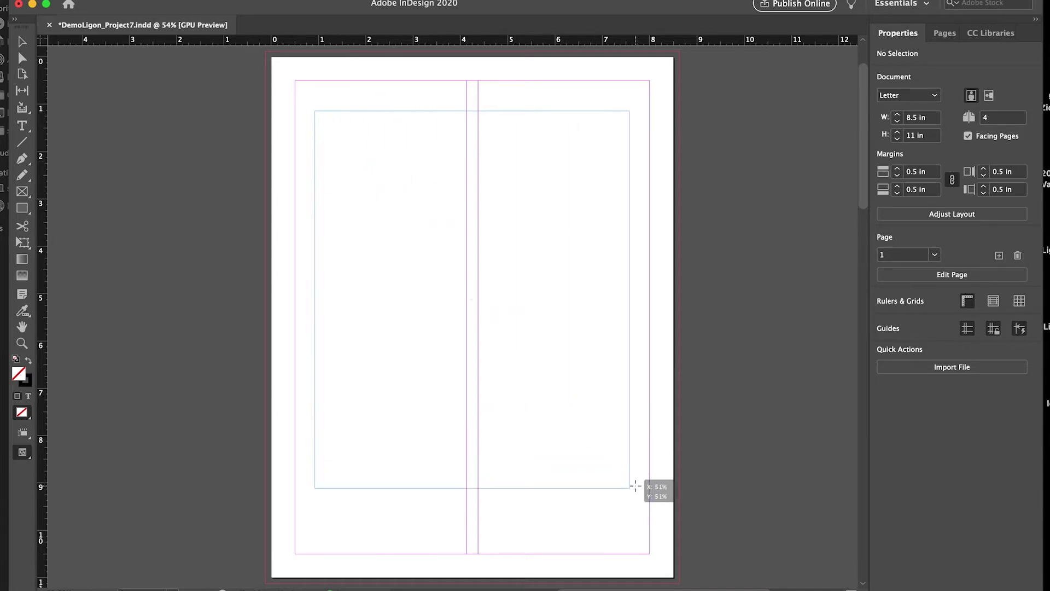
left_click_drag(635, 485, 635, 485)
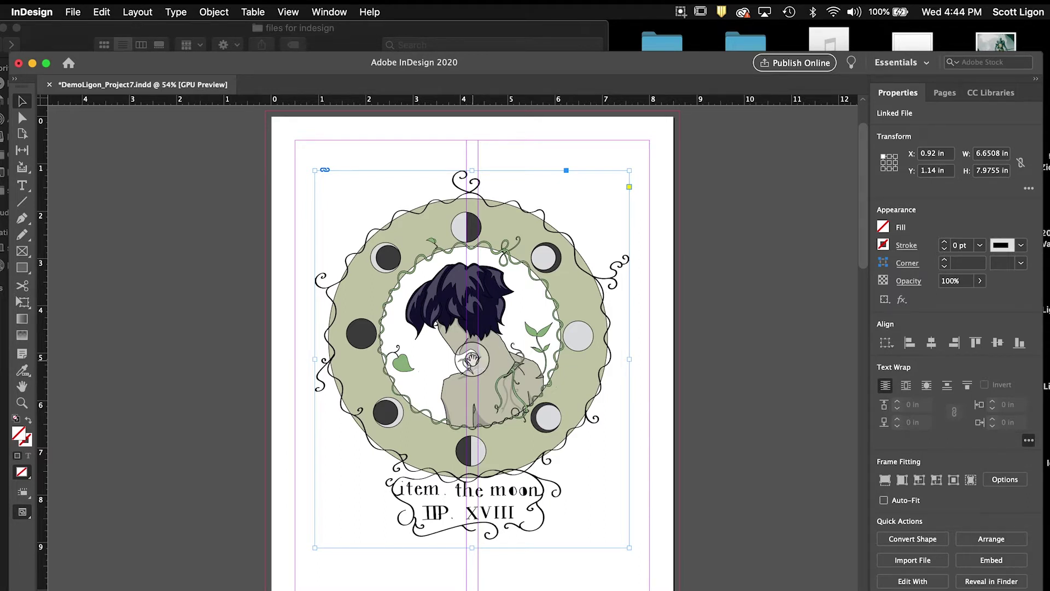
left_click_drag(472, 360, 600, 369)
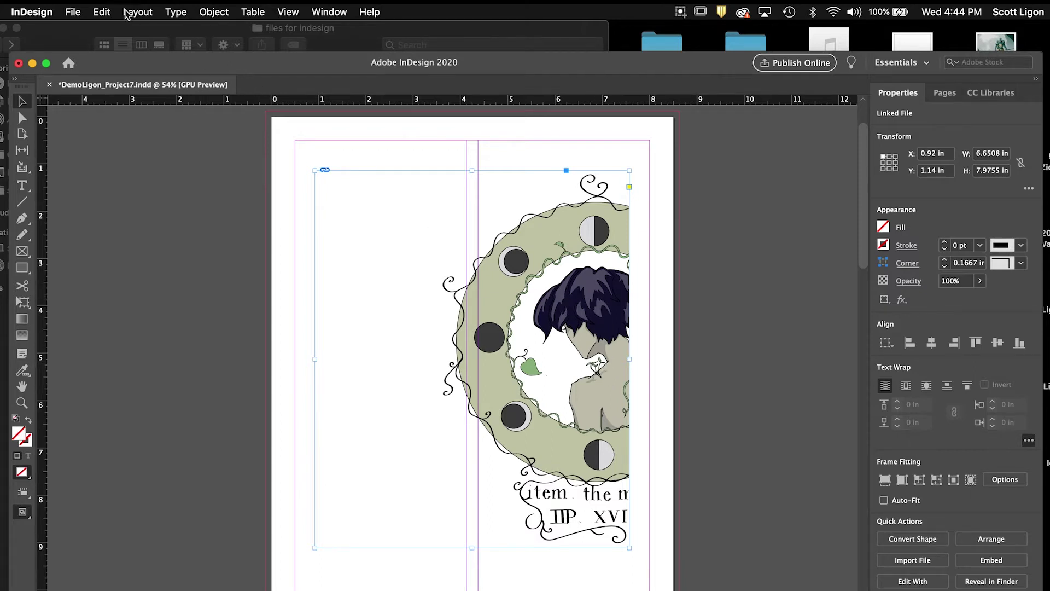
left_click(103, 11)
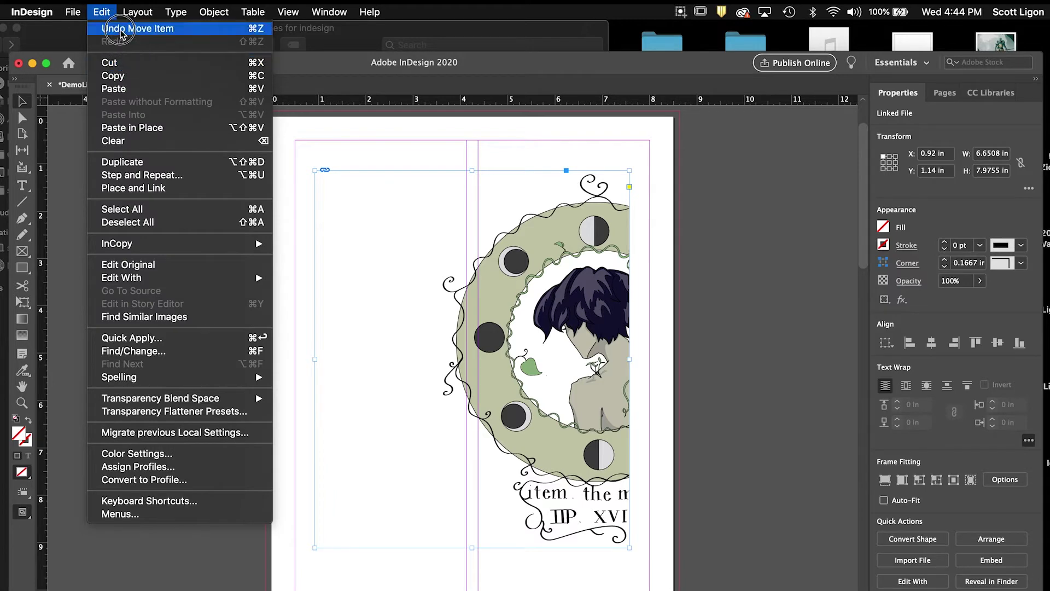
left_click(118, 28)
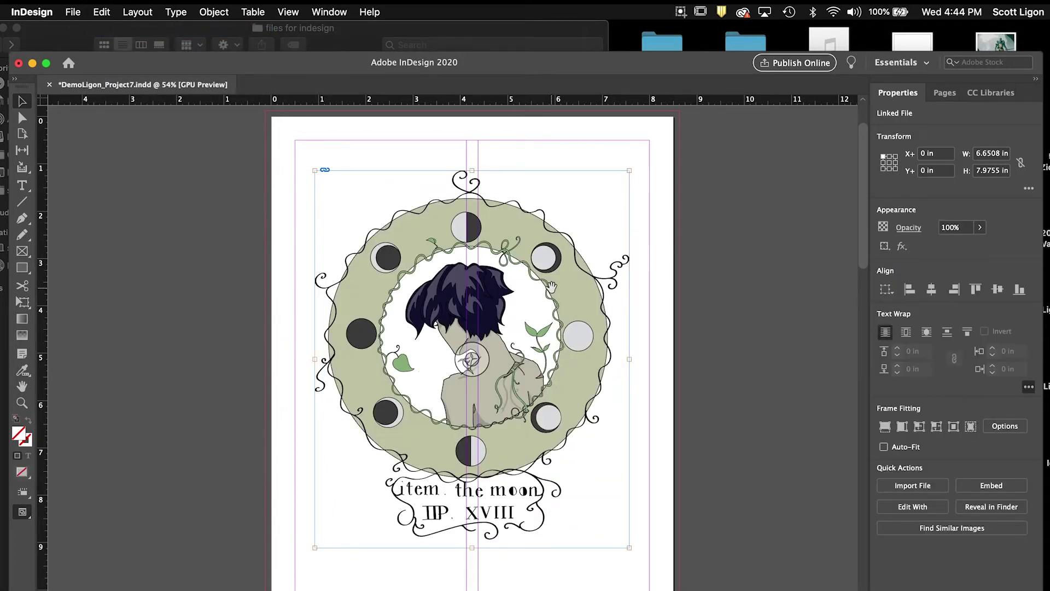
- Nudge the moon artwork frame and extend it toward the page bottom
left_click_drag(550, 286, 551, 304)
left_click(390, 174)
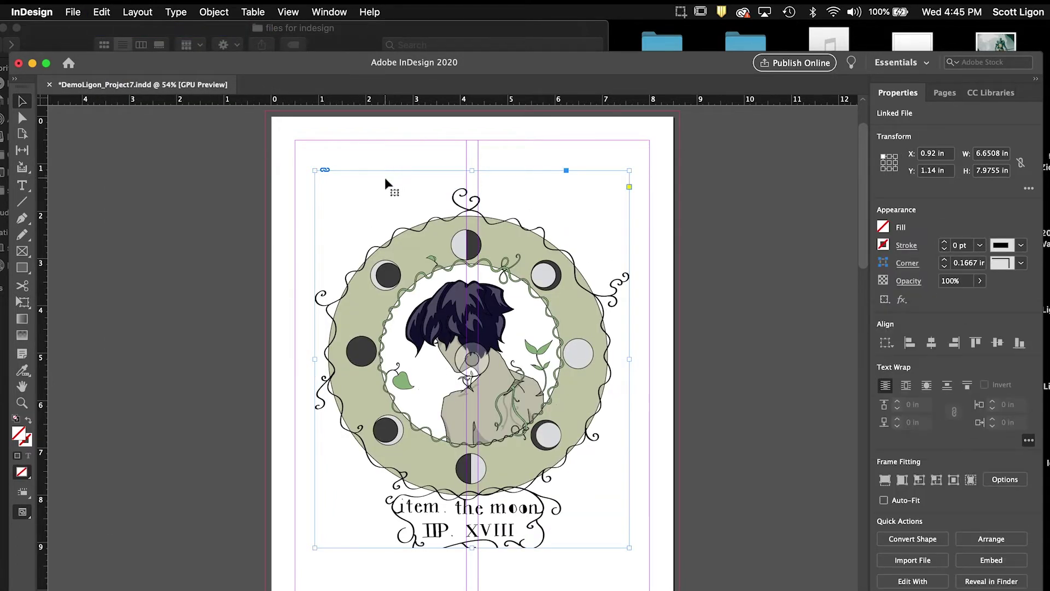
mouse_move(385, 177)
left_mouse_down()
mouse_move(326, 176)
mouse_move(408, 186)
mouse_move(392, 187)
left_mouse_up()
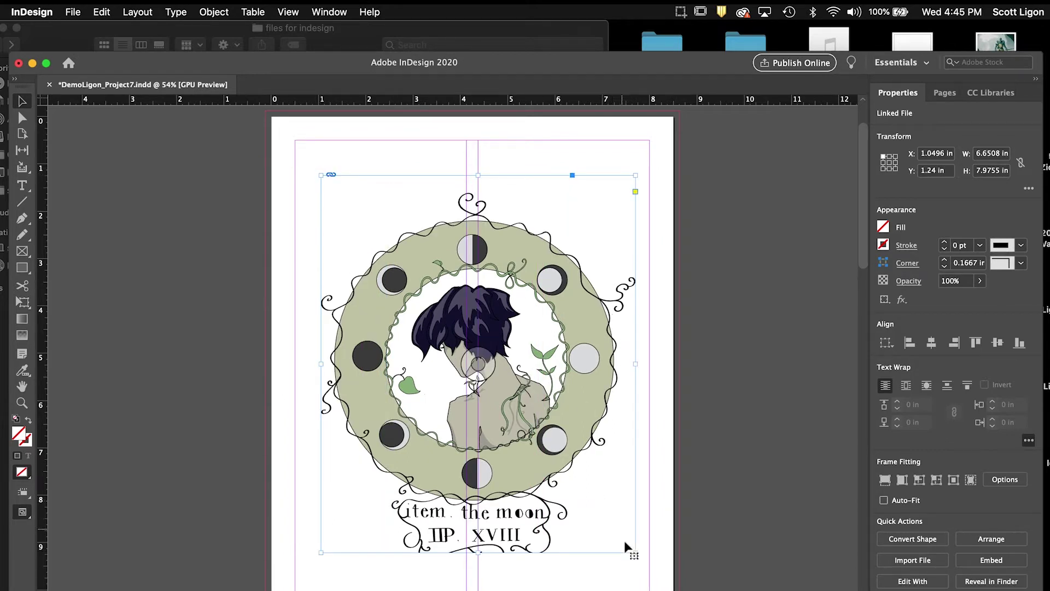
left_click_drag(476, 552, 477, 588)
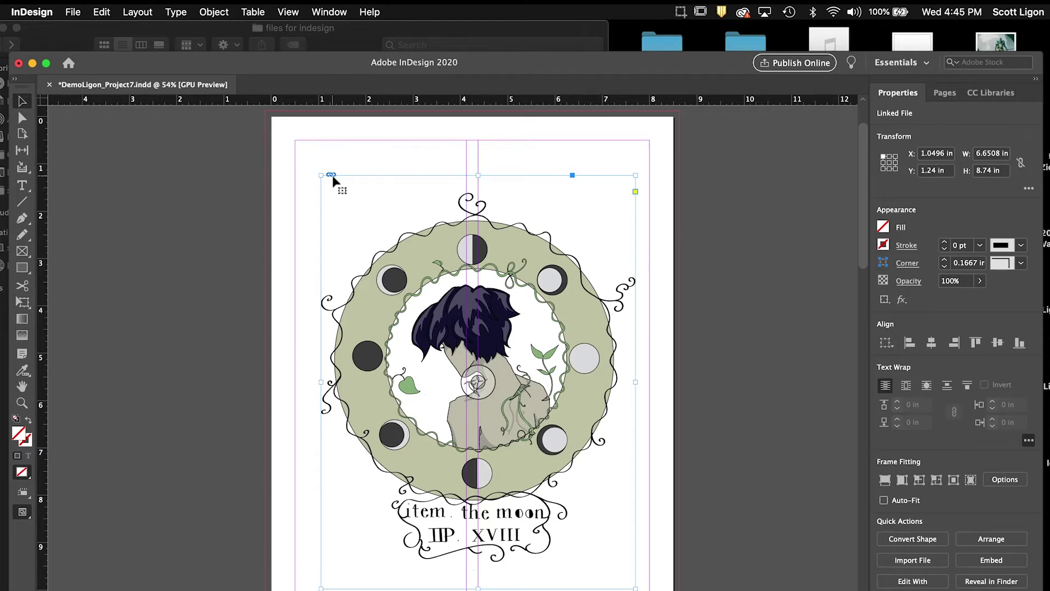
- Scale the frame proportionally to about 5.34 × 7.02 in and move it higher on page 1
left_click_drag(322, 174, 414, 252)
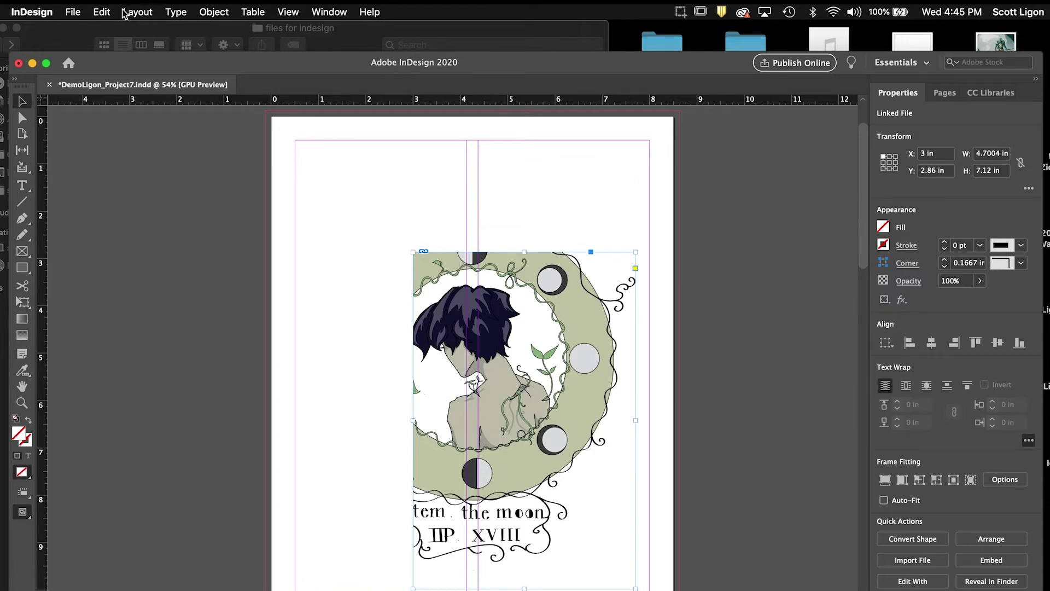
left_click(102, 12)
left_click(104, 28)
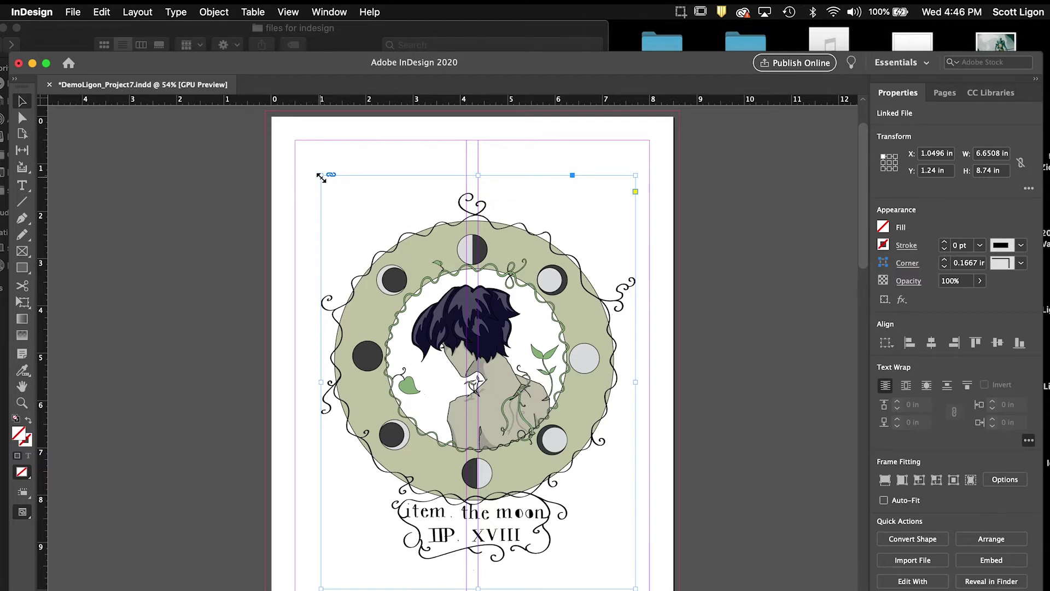
left_click_drag(321, 177, 397, 264)
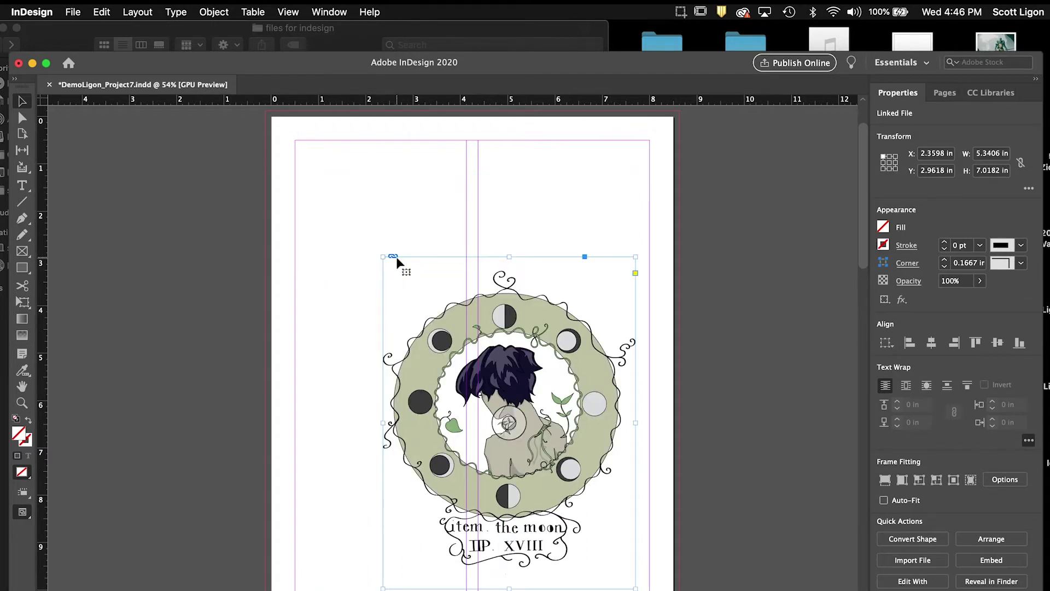
left_click_drag(519, 315, 481, 265)
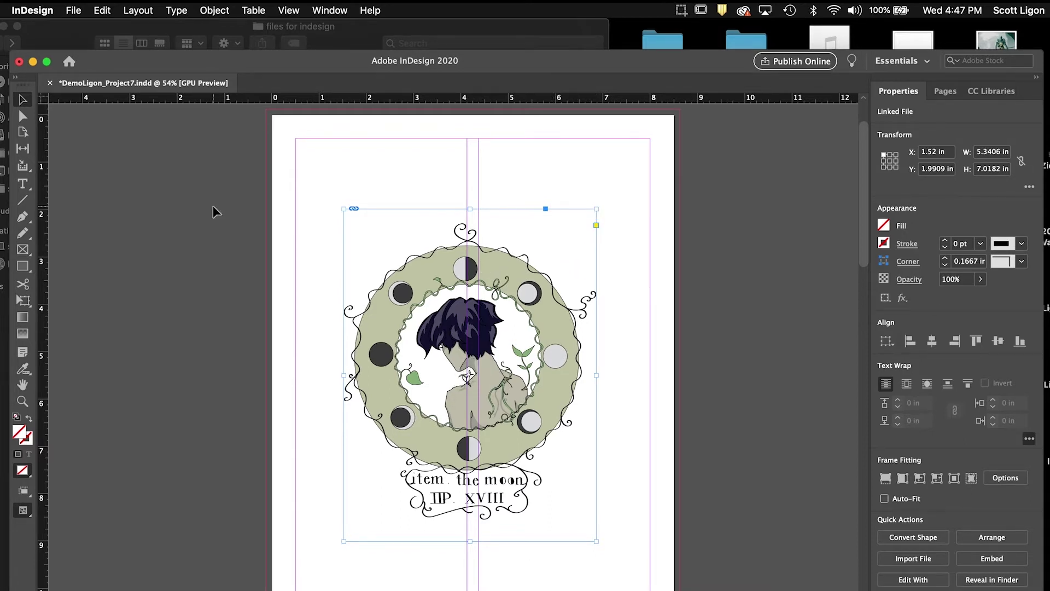
left_click(71, 9)
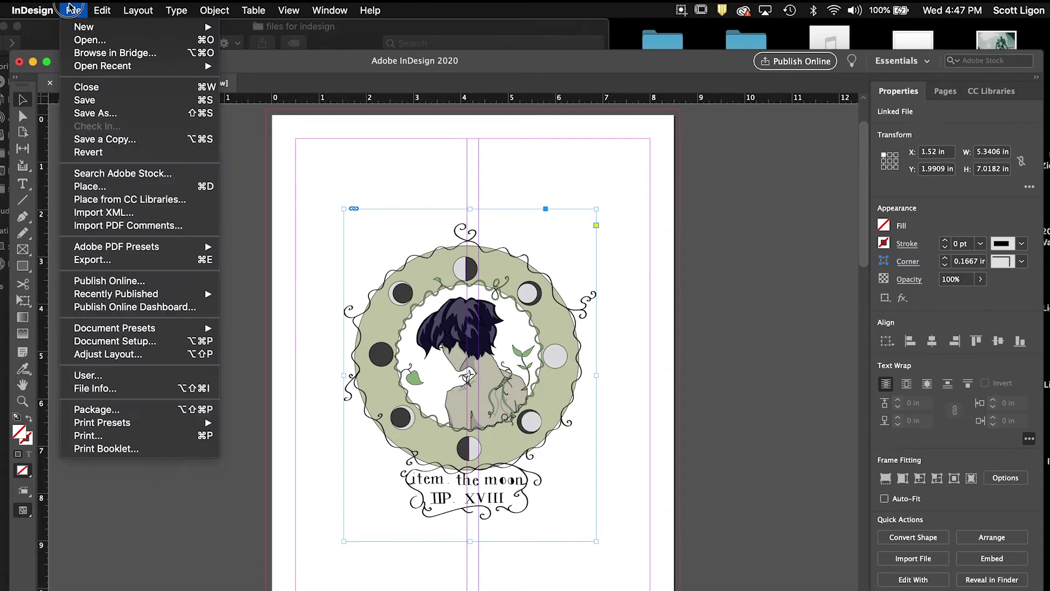
- Save DemoLigon_Project7.indd and scroll over to the blank next spread
left_click(94, 101)
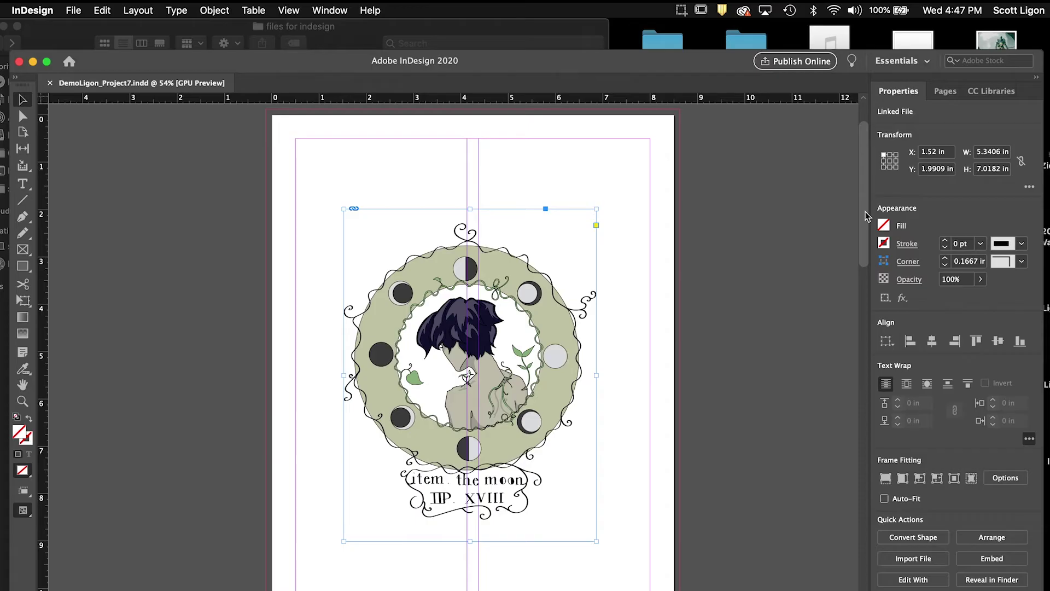
left_click_drag(865, 227, 844, 391)
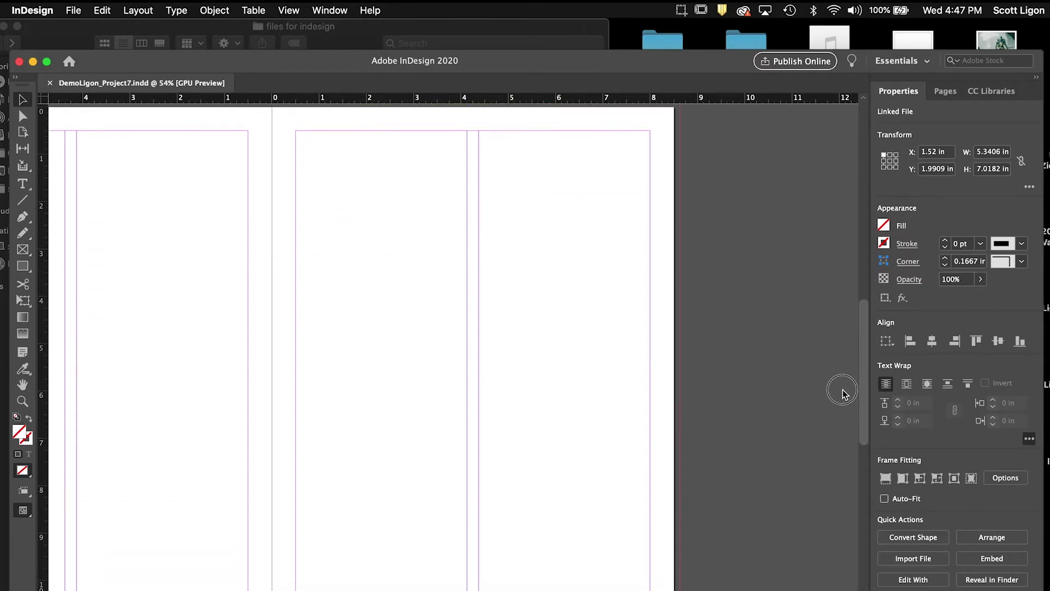
scroll(454, 350, "left", 5)
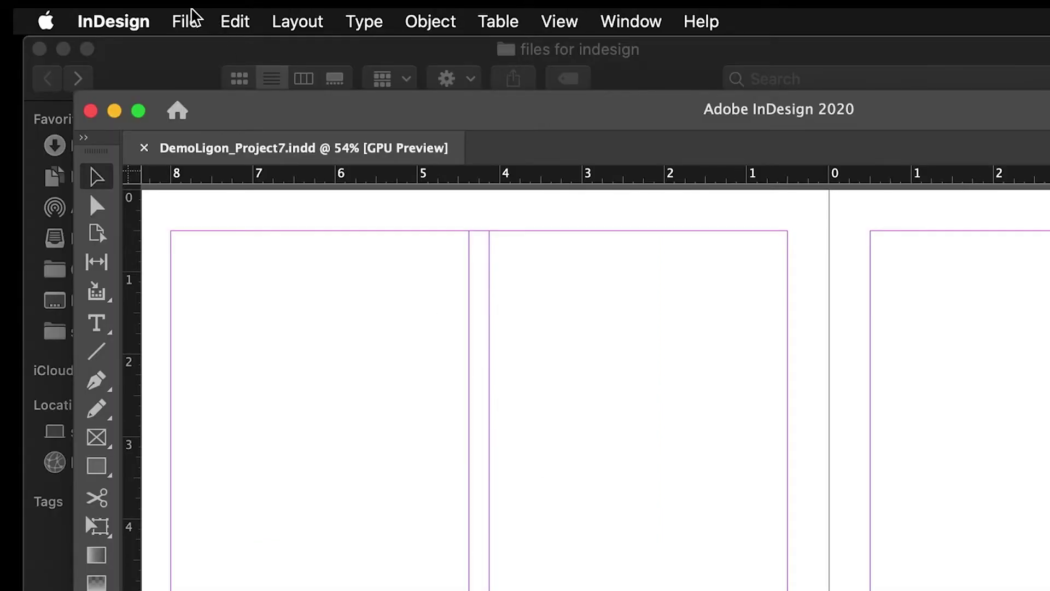
- Load the 'Generic Art Text for InDesign no format' Word file for placing, dismissing the Calibri warning
left_click(189, 21)
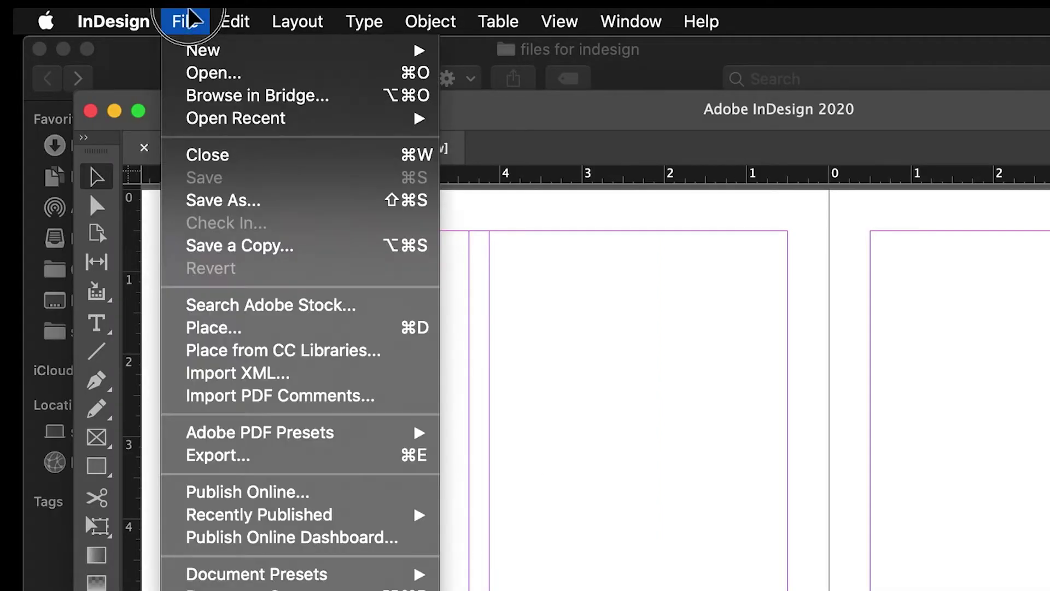
left_click(261, 334)
scroll(481, 233, "down", 3)
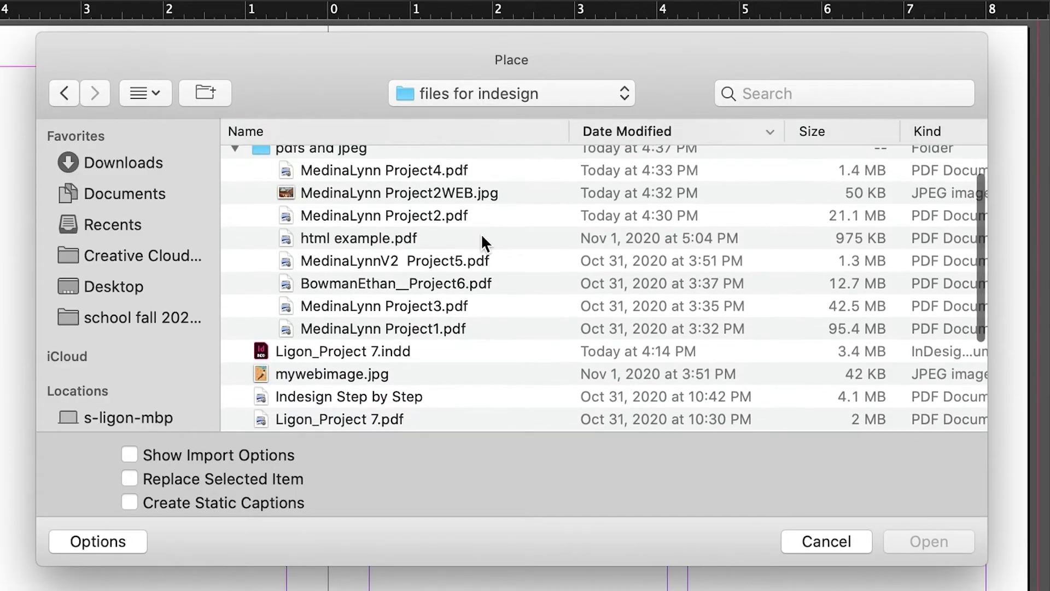
scroll(480, 233, "down", 5)
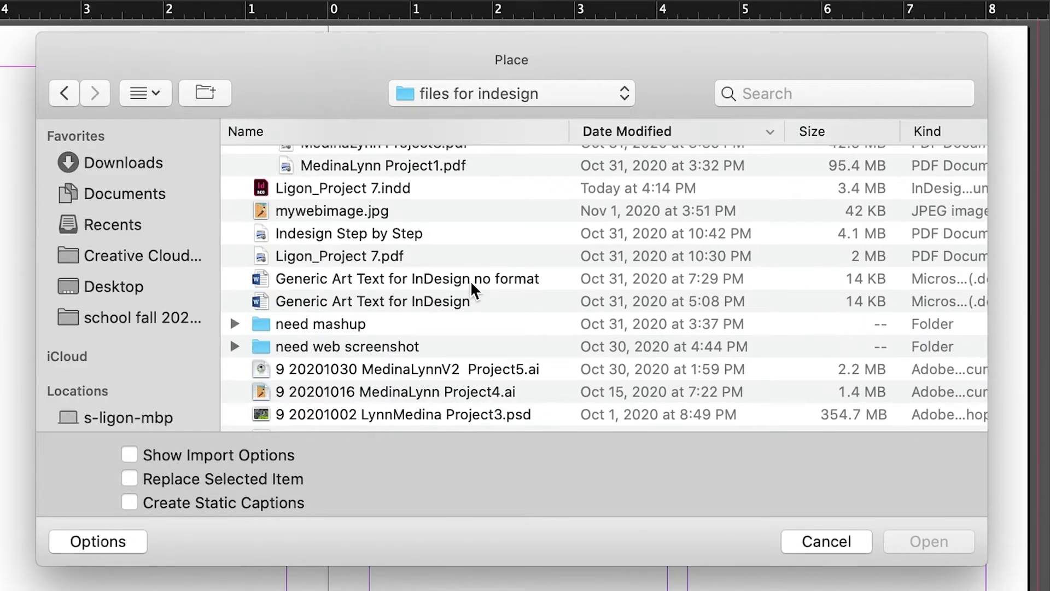
left_click(470, 280)
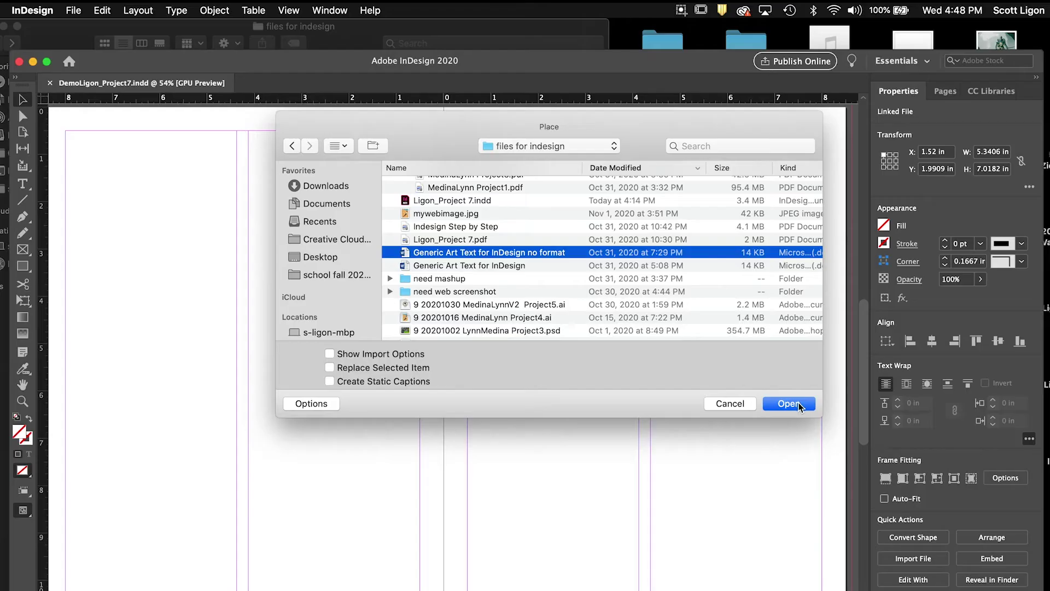
left_click(946, 543)
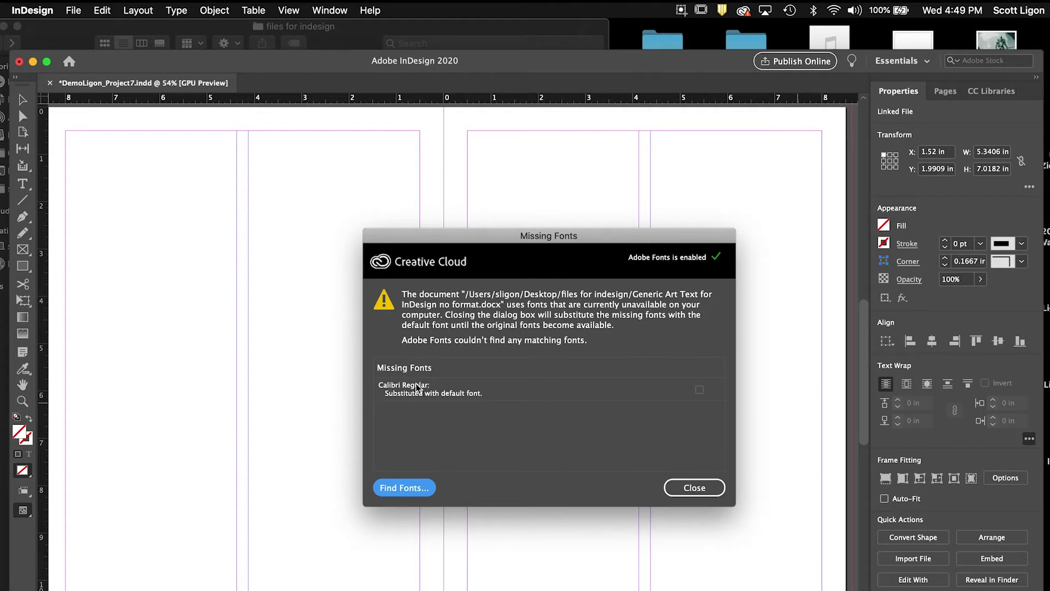
left_click(694, 488)
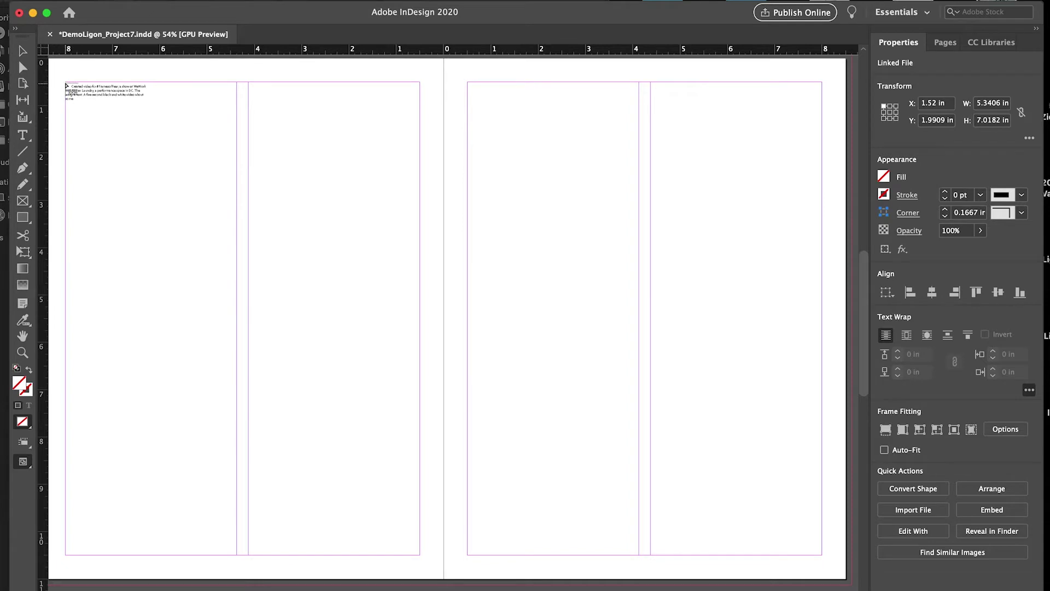
- Place the story in a 3.625 × 10 in frame in the first column, set in Arial
left_click_drag(66, 85, 236, 554)
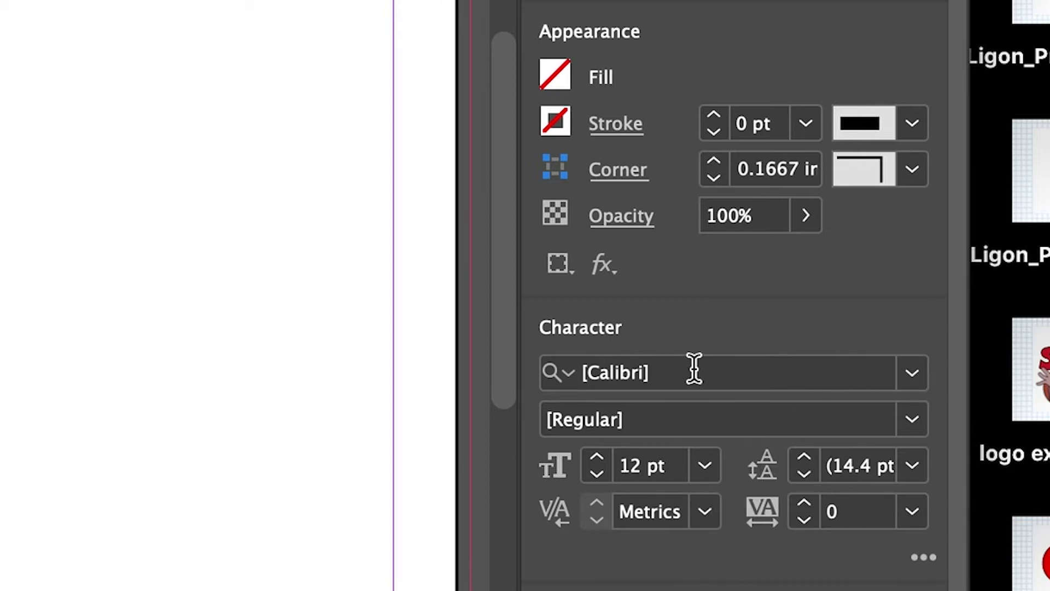
left_click(912, 377)
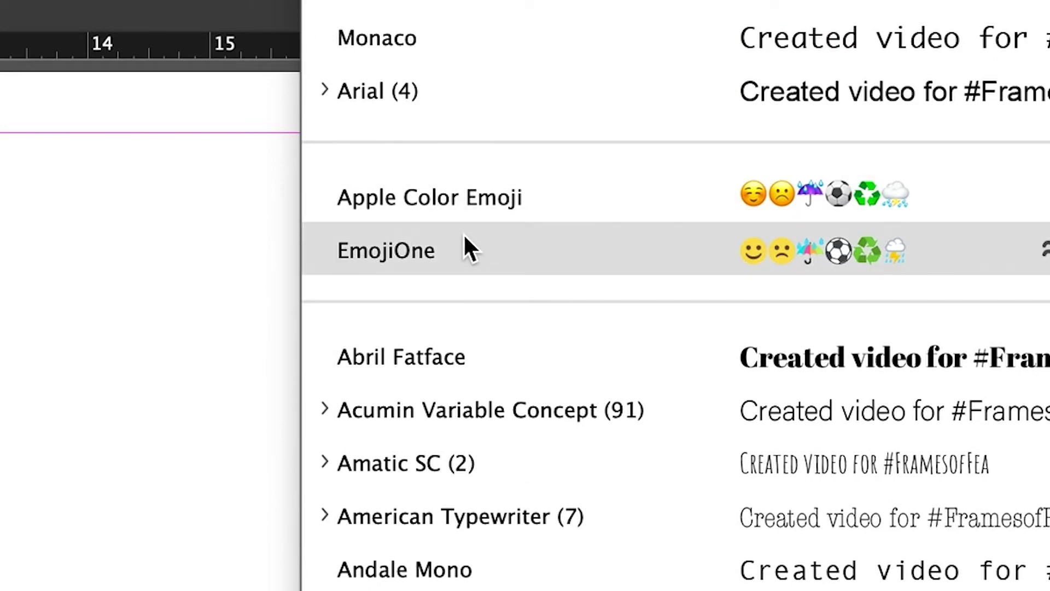
left_click(396, 93)
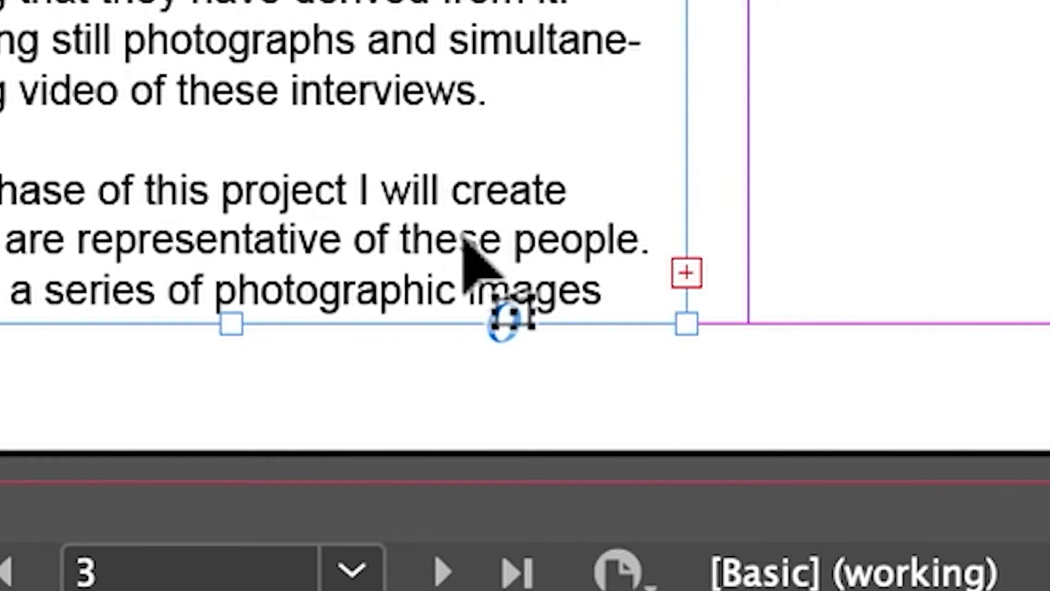
- Thread the overset text into a second 3.625 × 10 in frame across the left page's second column
left_click(686, 272)
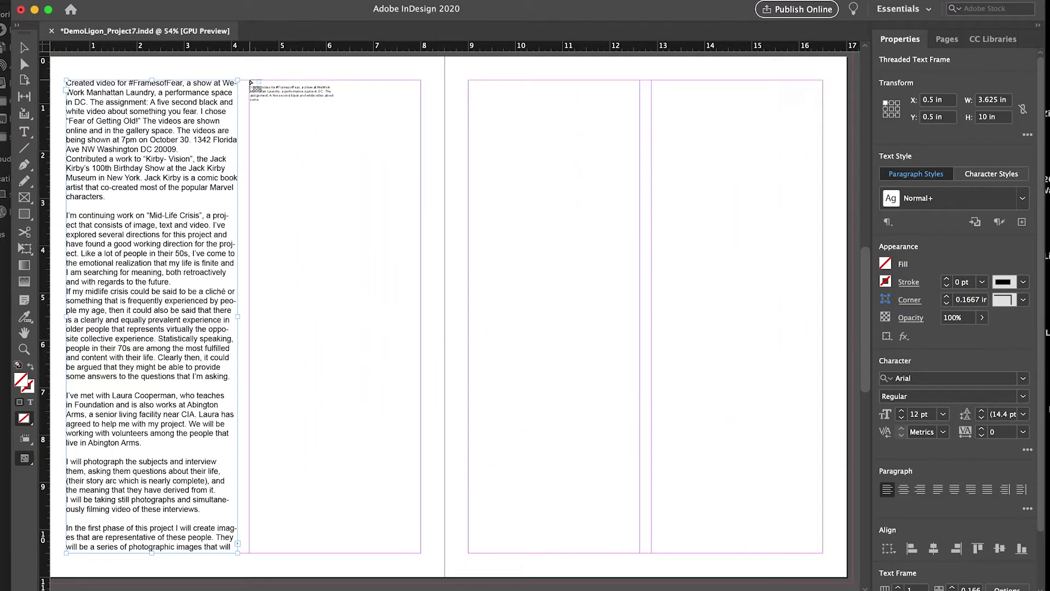
left_click_drag(250, 82, 417, 551)
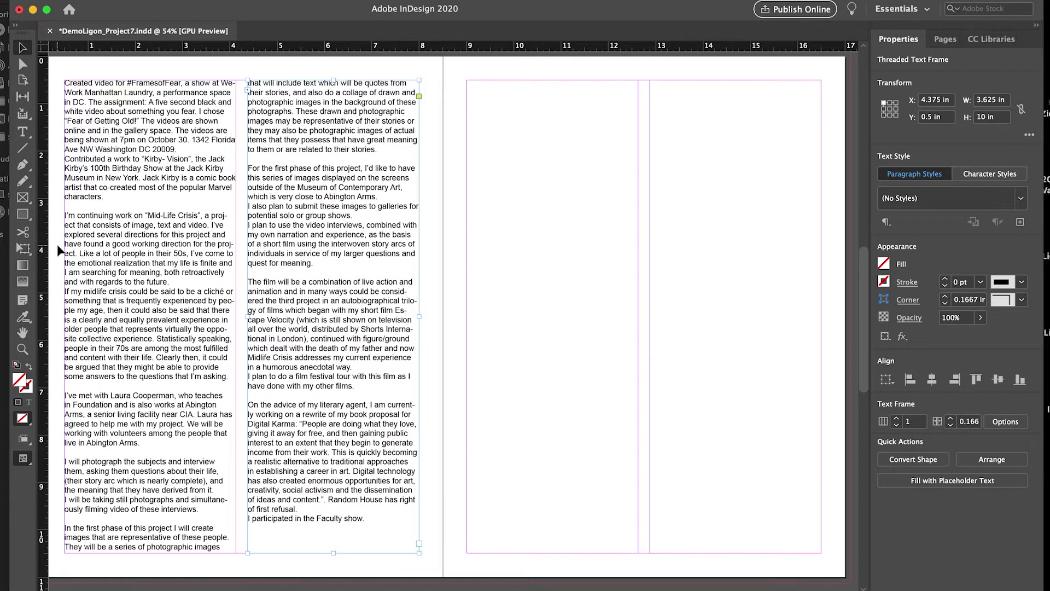
left_click(22, 131)
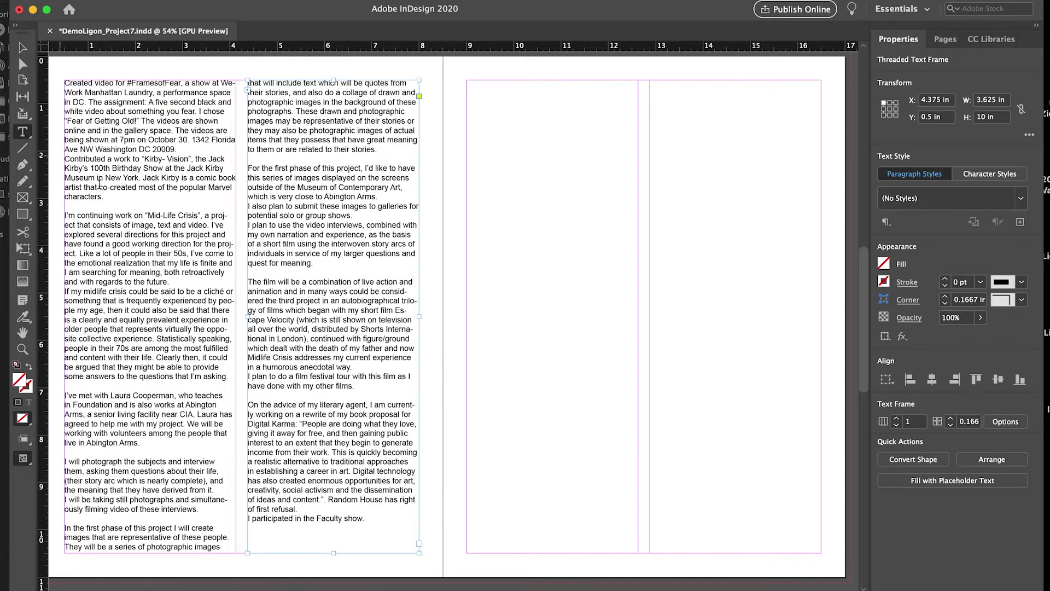
- Delete the paragraphs from 'The film will be…' through 'I participated in the Faculty show.'
left_click(250, 281)
left_click_drag(250, 281, 403, 529)
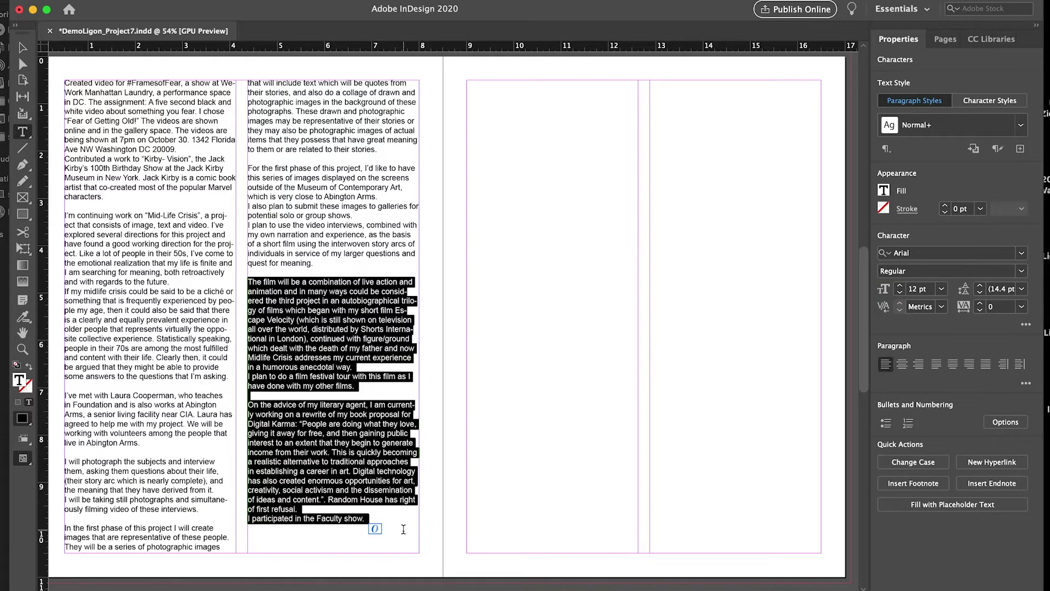
key("BackSpace")
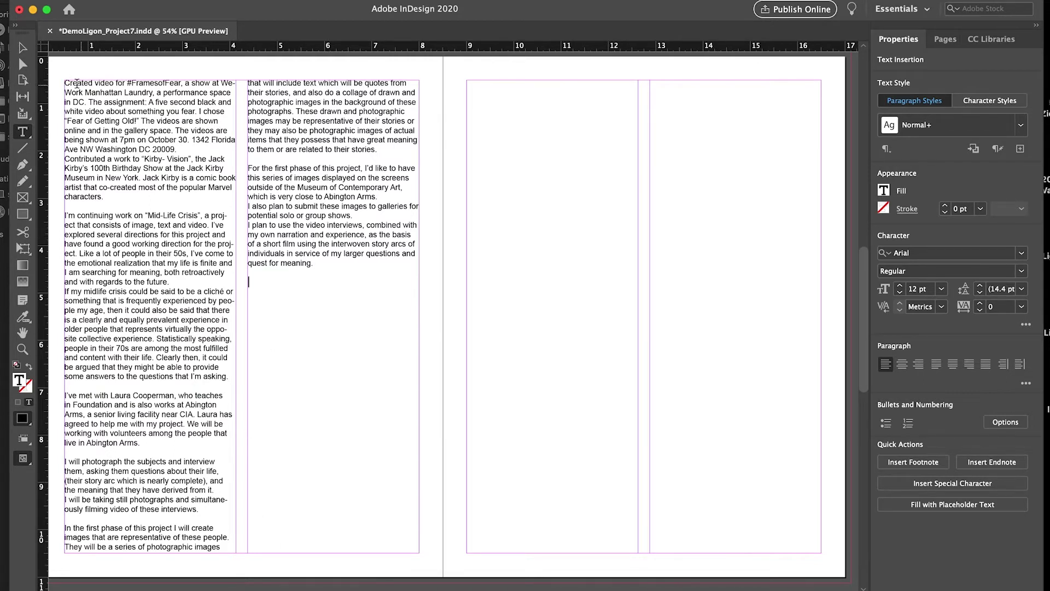
- Select the entire artist statement and reduce its text size to 10 pt
left_click_drag(66, 83, 272, 418)
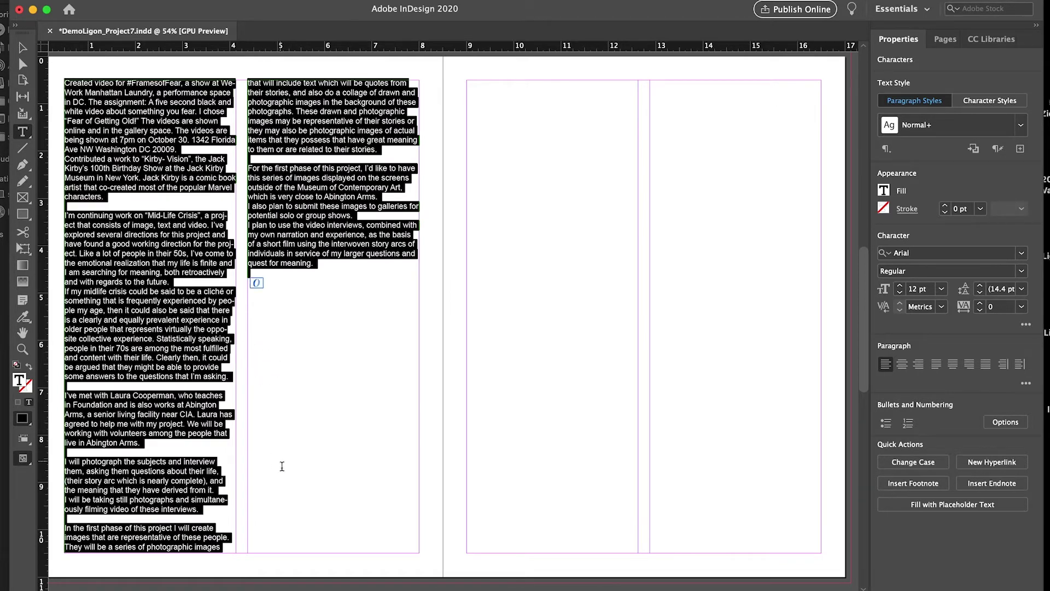
left_click(223, 524)
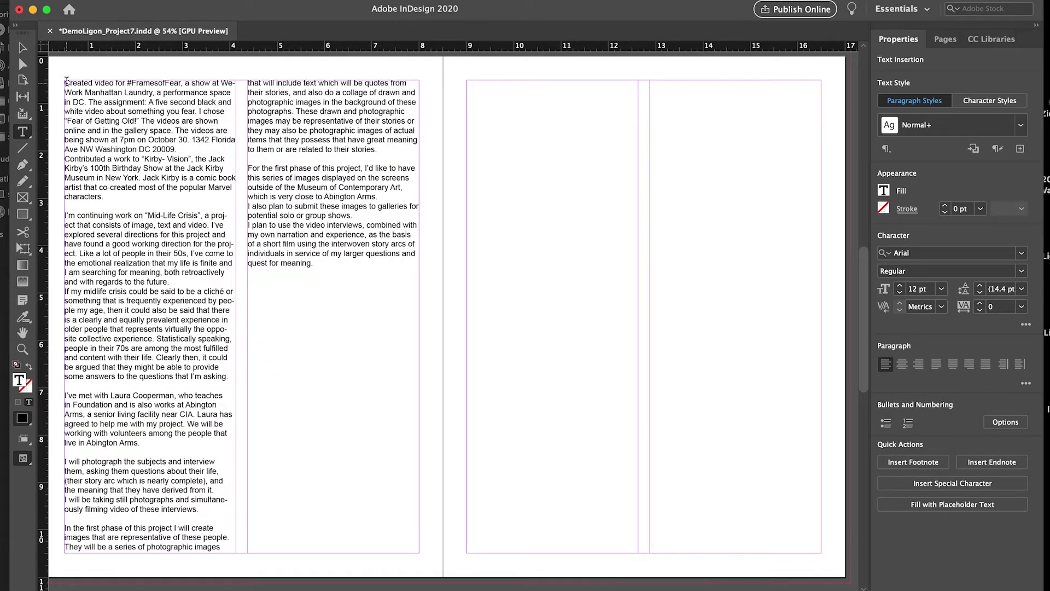
left_click_drag(66, 82, 219, 544)
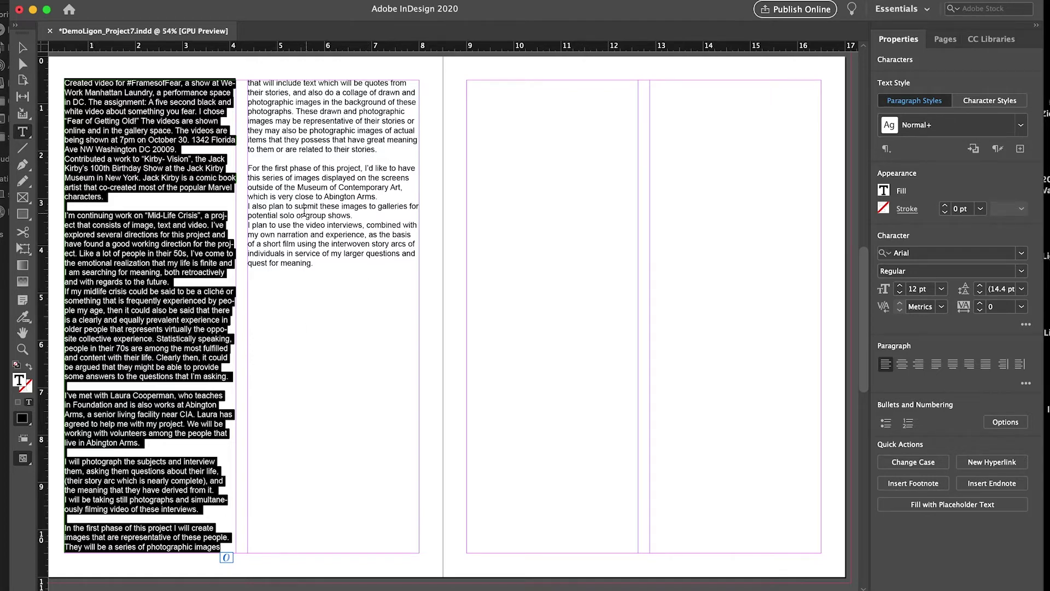
left_click(114, 234)
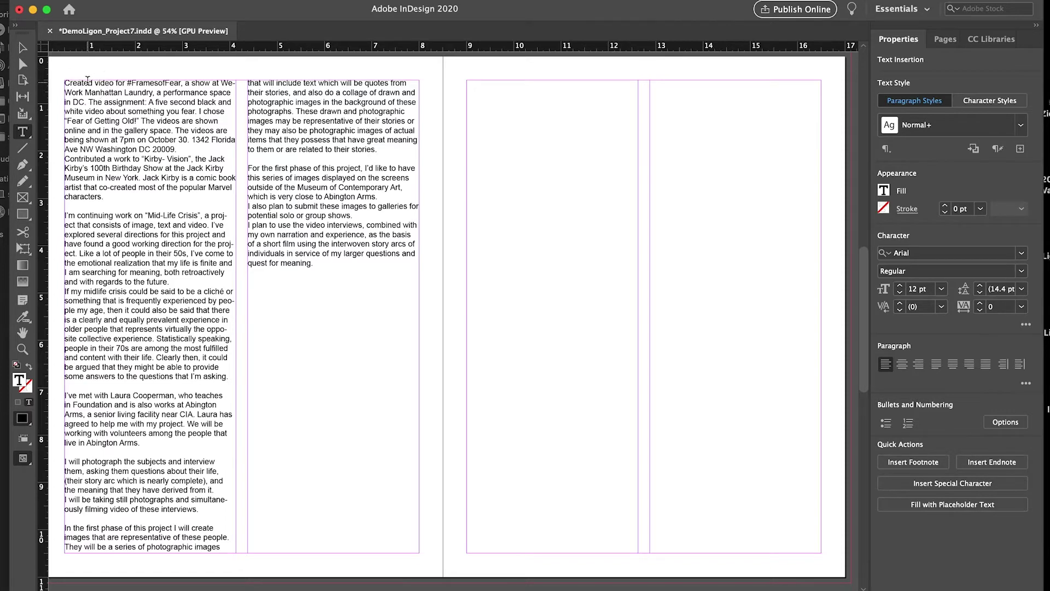
triple_click(92, 124)
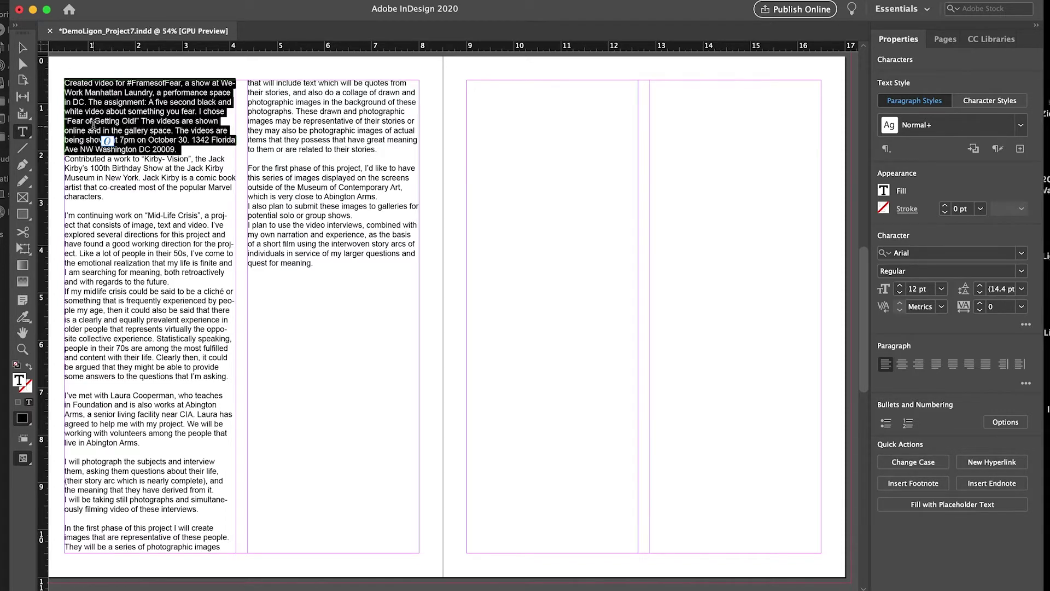
key("super+a")
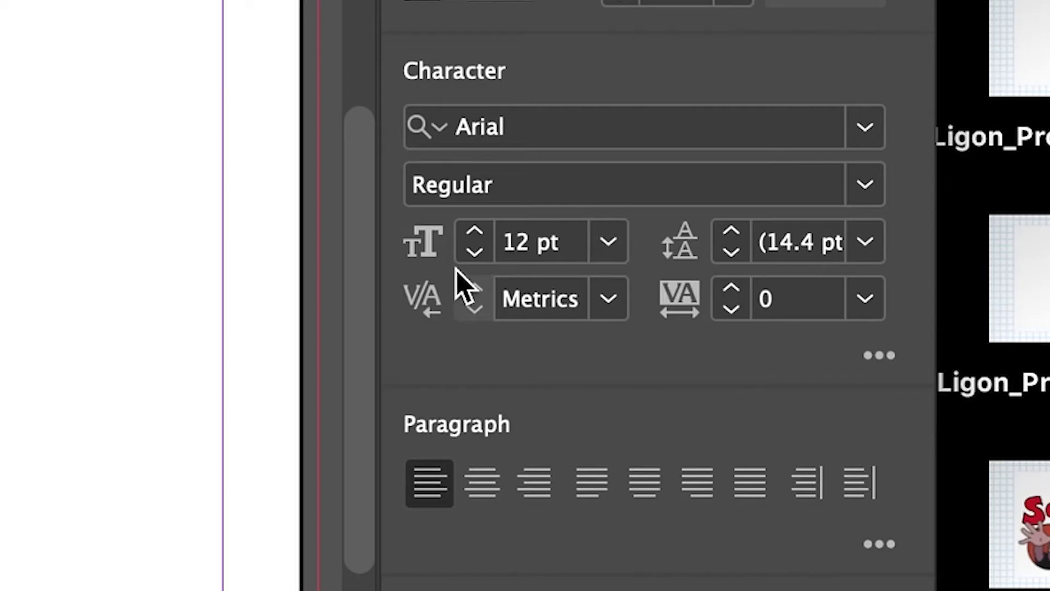
left_click(474, 253)
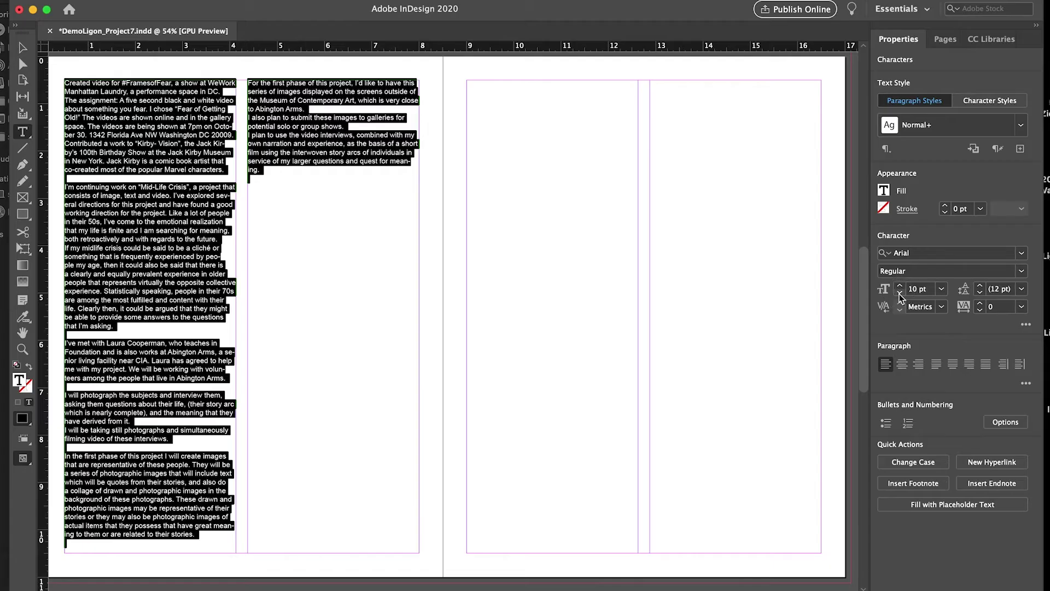
left_click(474, 252)
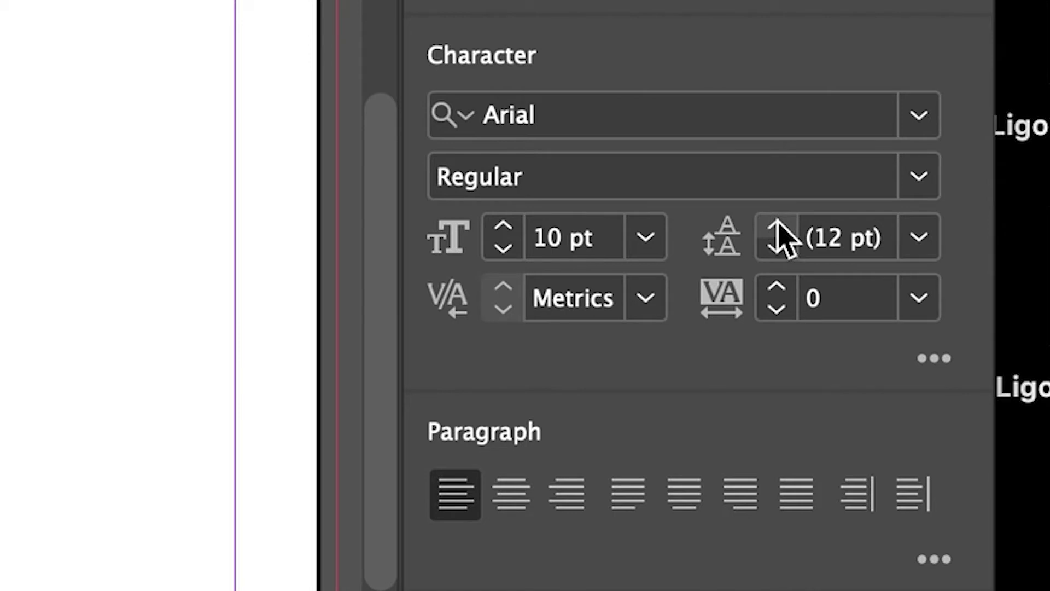
- Raise the body text leading to 22 pt, then settle it at 20 pt
left_click(777, 227)
left_click(777, 227)
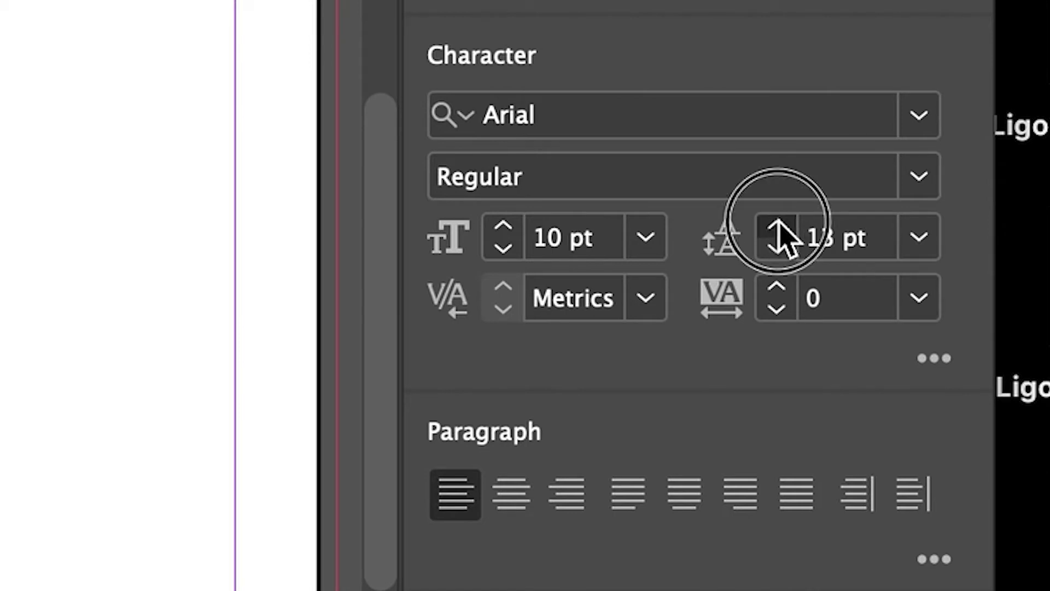
left_click(777, 227)
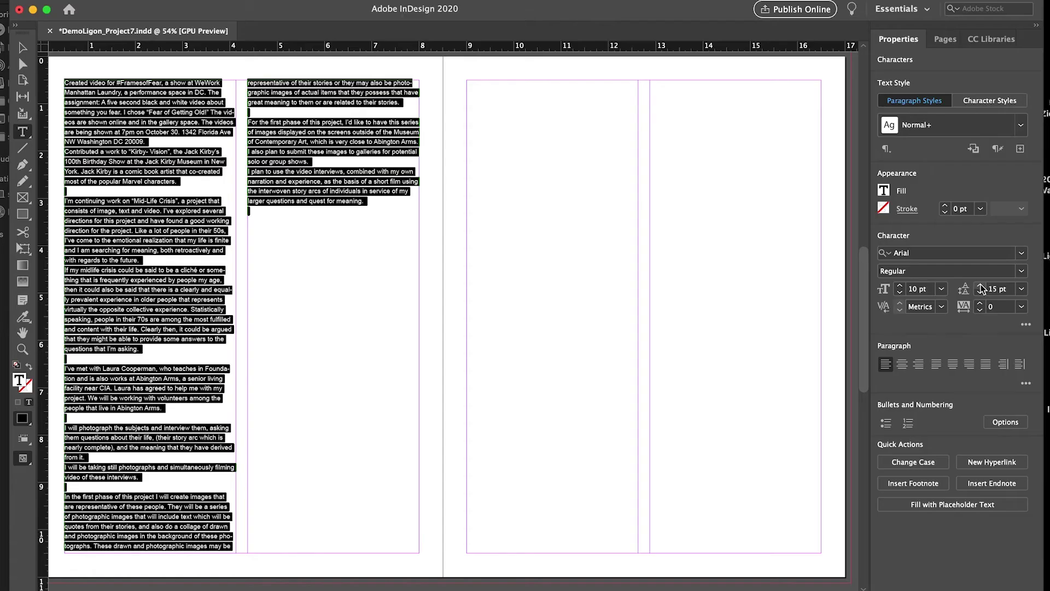
left_click(981, 287)
left_click(981, 287)
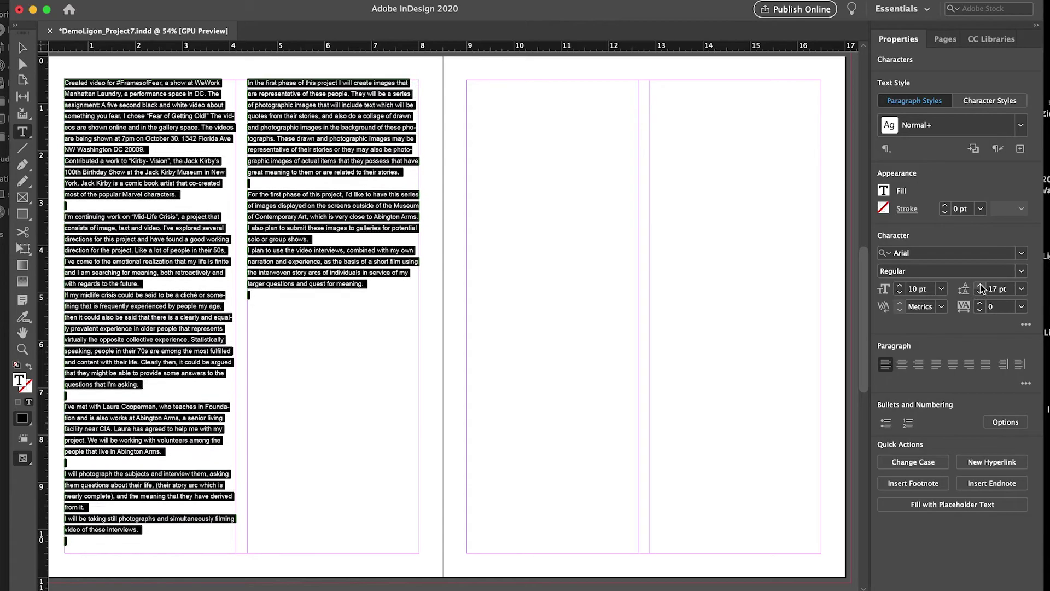
left_click(981, 287)
left_click(981, 286)
left_click(980, 286)
left_click(980, 286)
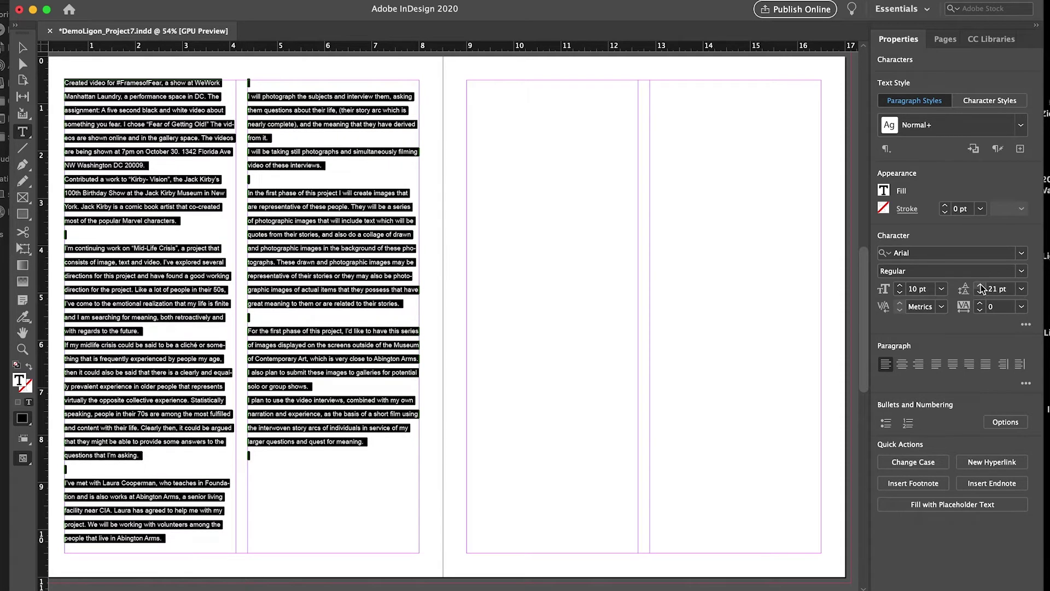
left_click(980, 287)
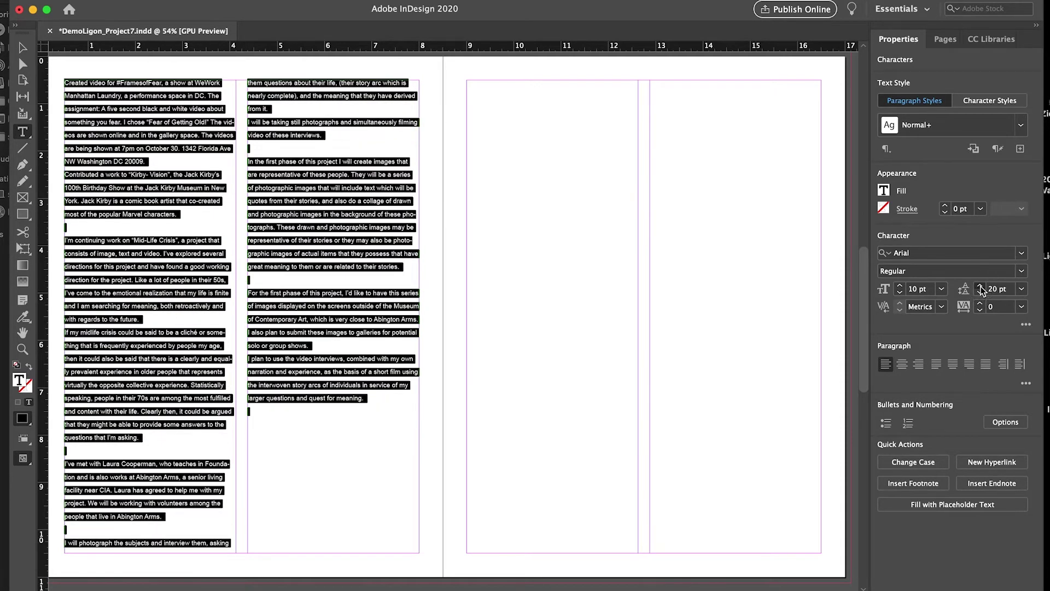
left_click(979, 286)
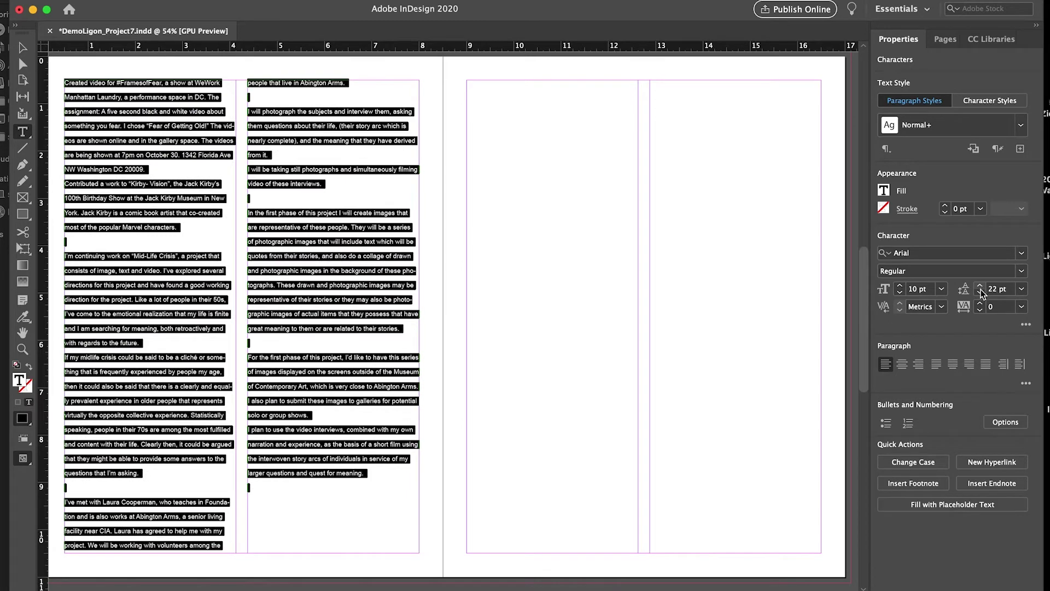
left_click(980, 293)
left_click(980, 294)
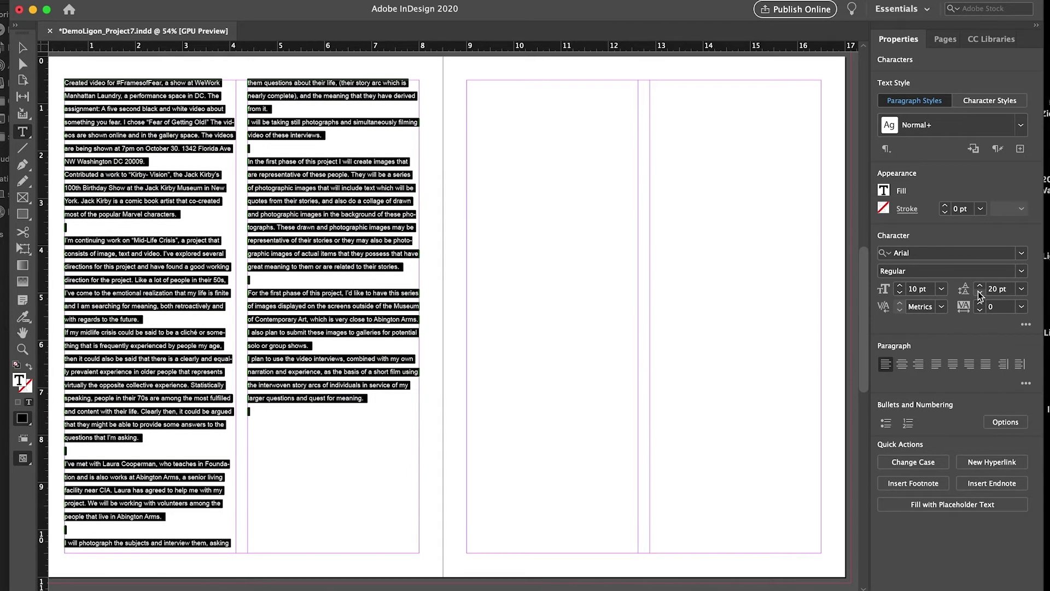
left_click(352, 491)
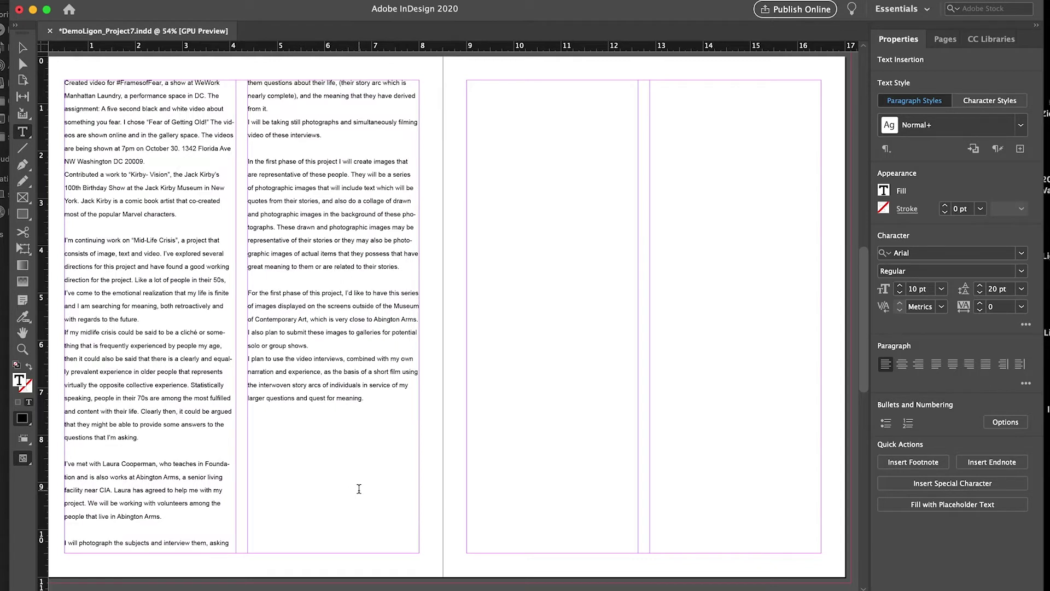
key("Escape")
left_click(236, 80)
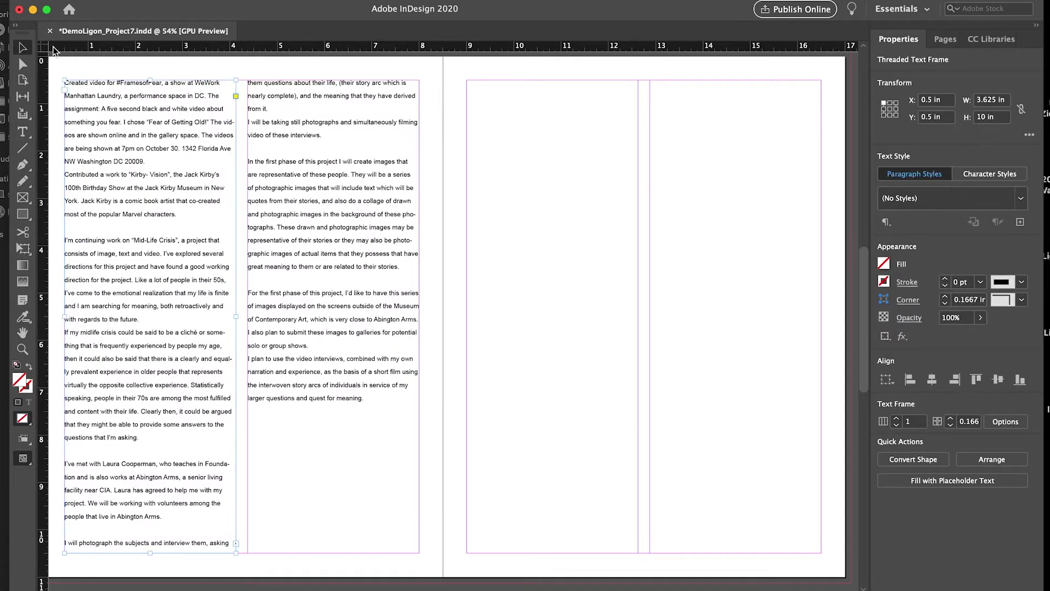
- Lower both column frames' tops to a guide at about 5 in, making each 3.625 × 5.43 in
left_click_drag(61, 77, 60, 290)
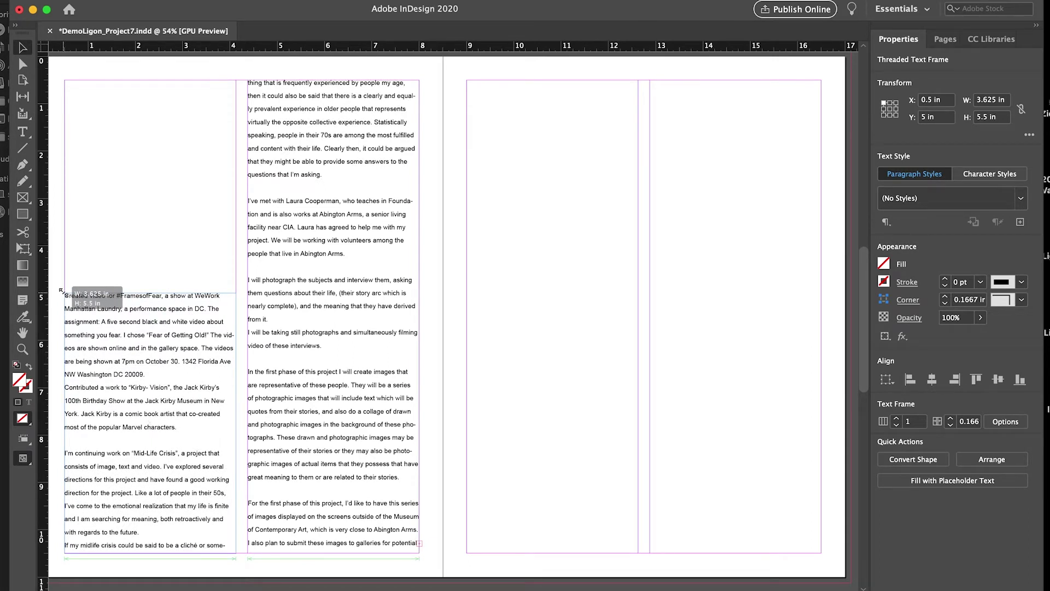
left_click_drag(61, 290, 61, 293)
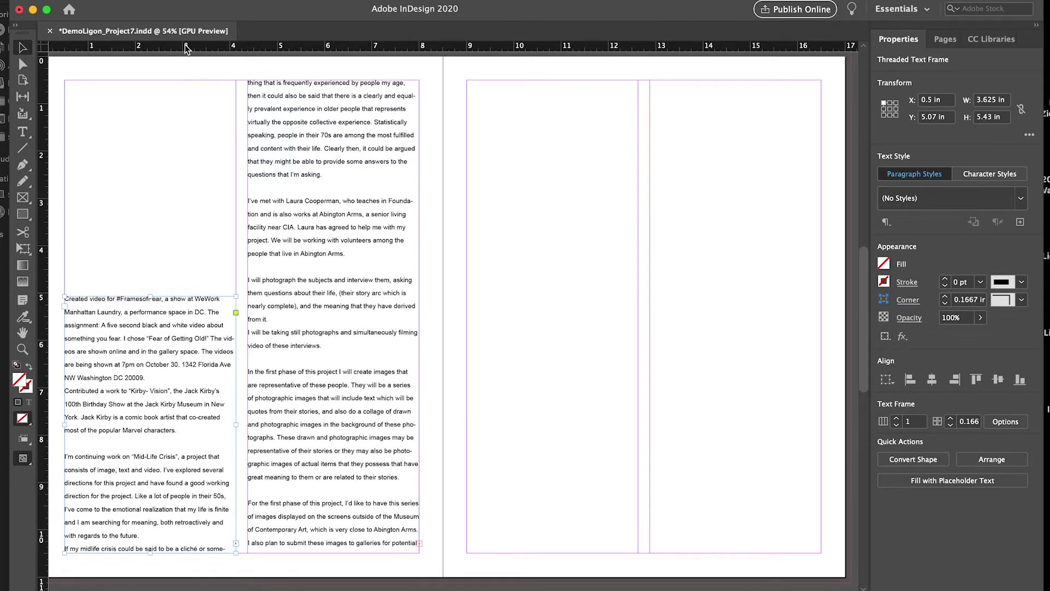
left_click_drag(186, 48, 171, 300)
left_click(405, 80)
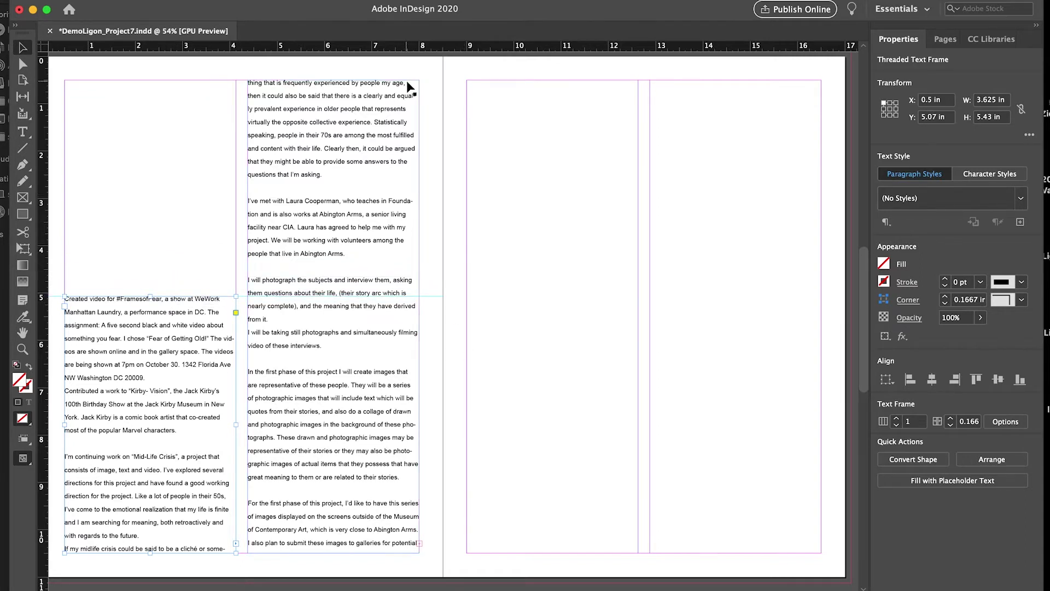
left_click_drag(419, 80, 419, 295)
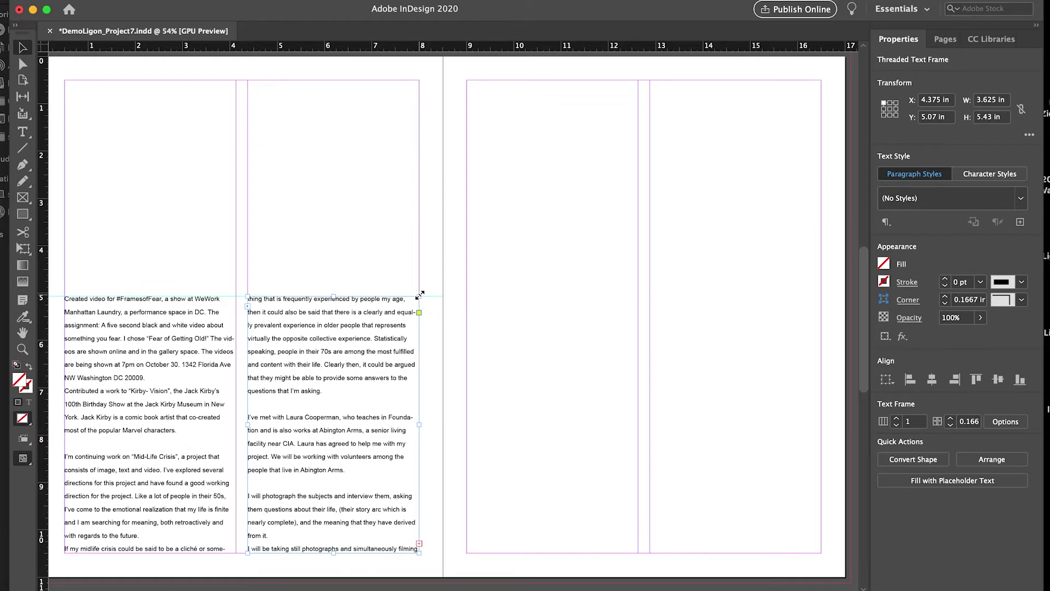
key("Up")
key("Up")
key("Up")
key("Up")
key("Up")
key("Up")
key("Up")
key("Up")
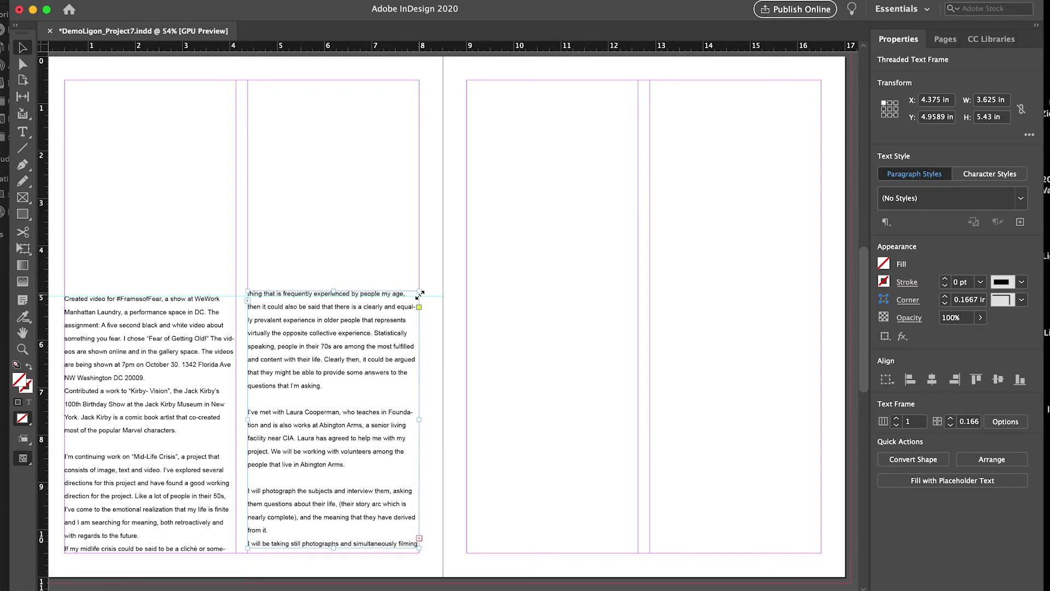
key("Down")
key("Down")
key("Down")
key("Down")
key("Down")
key("Down")
key("Down")
key("Down")
key("Down")
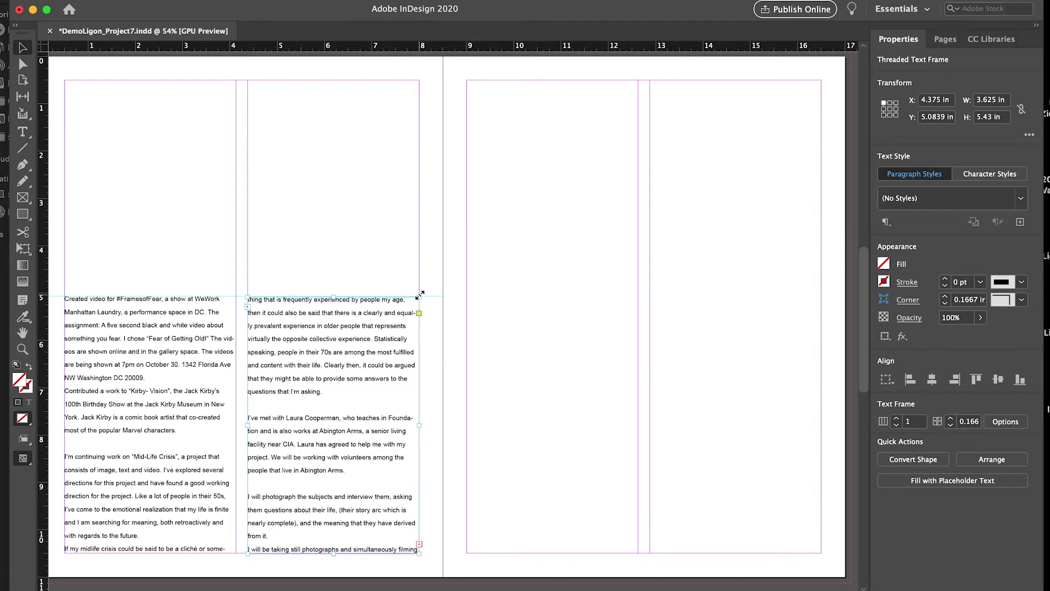
key("Up")
key("Up")
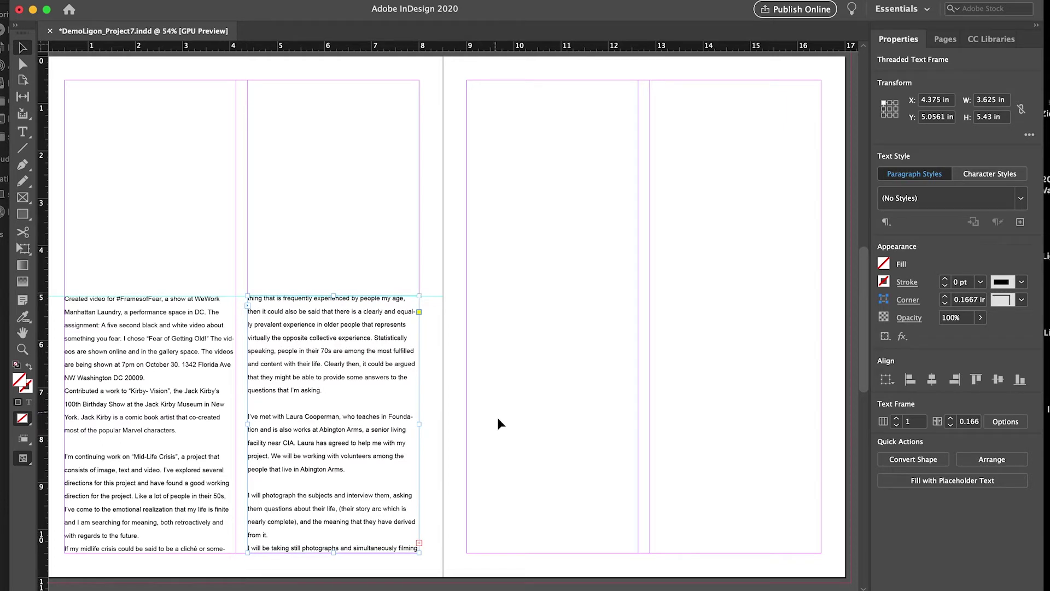
- Thread the story into both right-page columns from the 5 in guide, the last frame 3.625 × 5.43 in
left_click(420, 543)
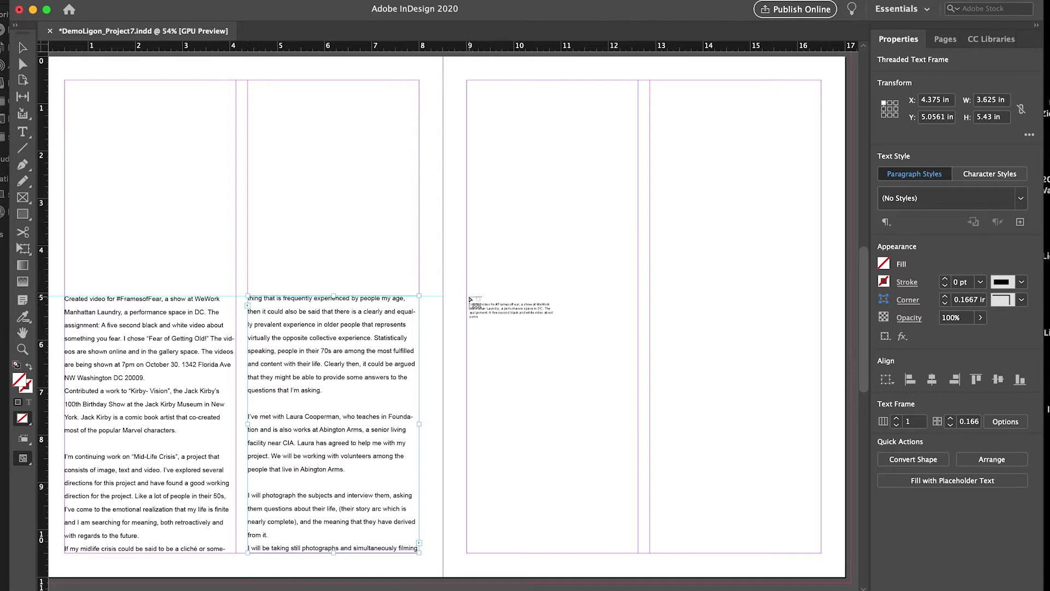
left_click(469, 297)
left_click_drag(469, 297, 644, 553)
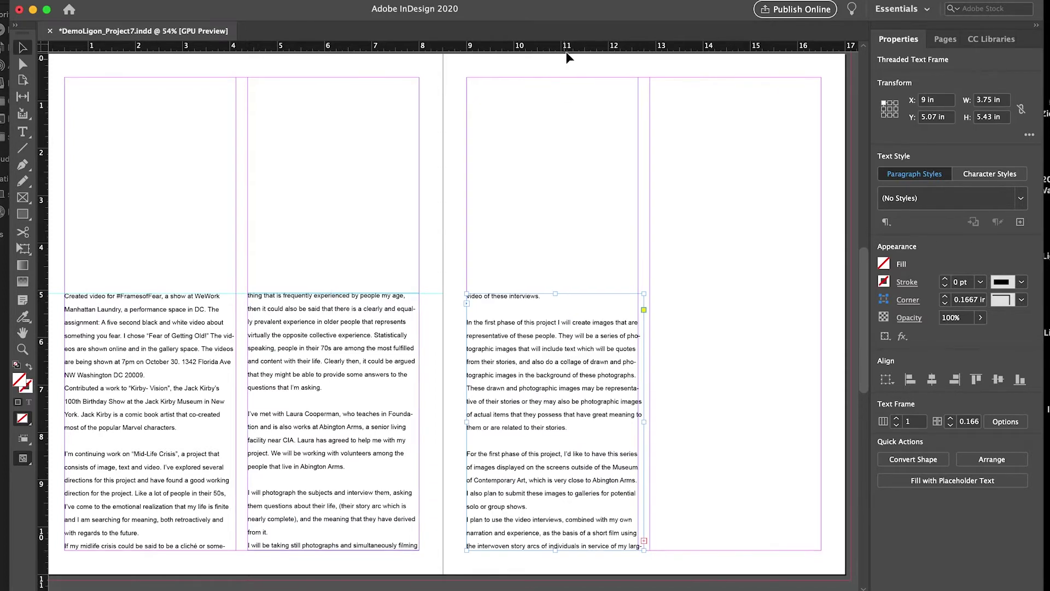
left_click_drag(566, 52, 590, 296)
left_click(643, 541)
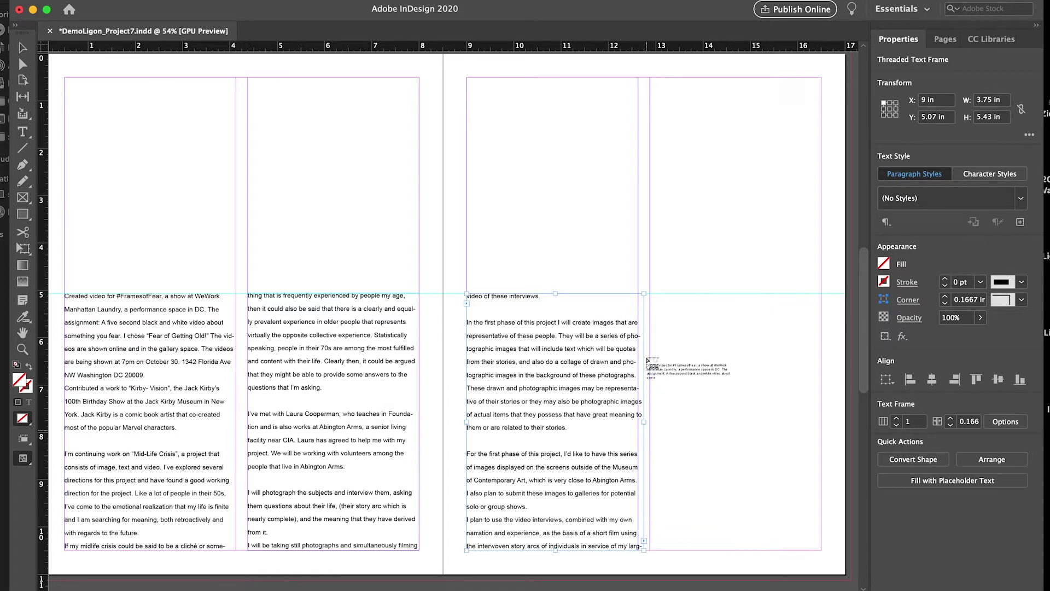
left_click_drag(651, 294, 659, 296)
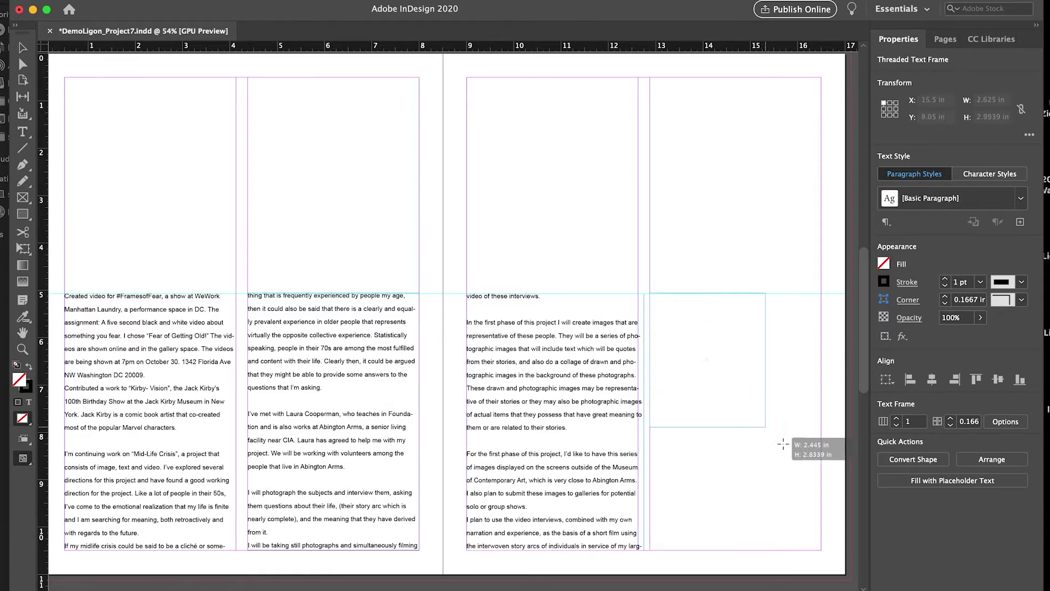
mouse_move(783, 444)
left_mouse_down()
mouse_move(834, 533)
mouse_move(837, 557)
mouse_move(822, 550)
left_mouse_up()
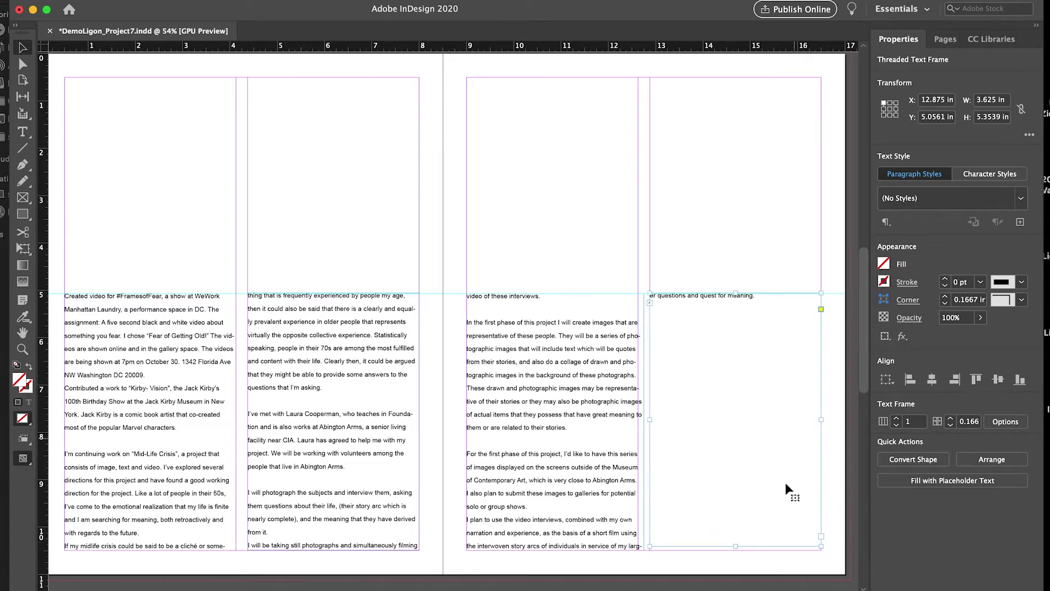
left_click_drag(735, 545, 735, 549)
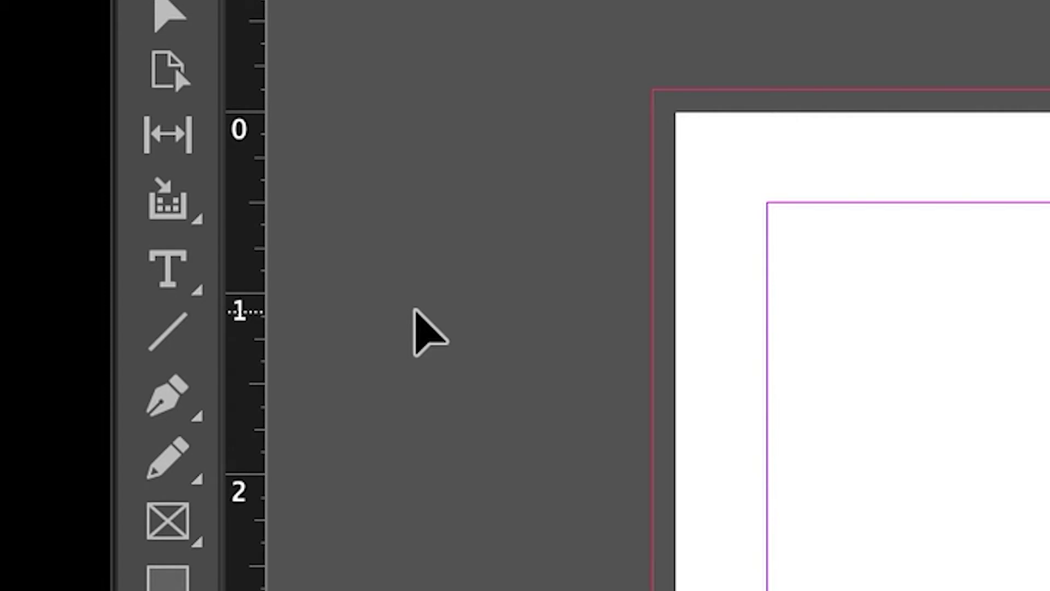
- Draw a frame in the left page's upper half and type the heading 'Nature and Imagination'
left_click(176, 268)
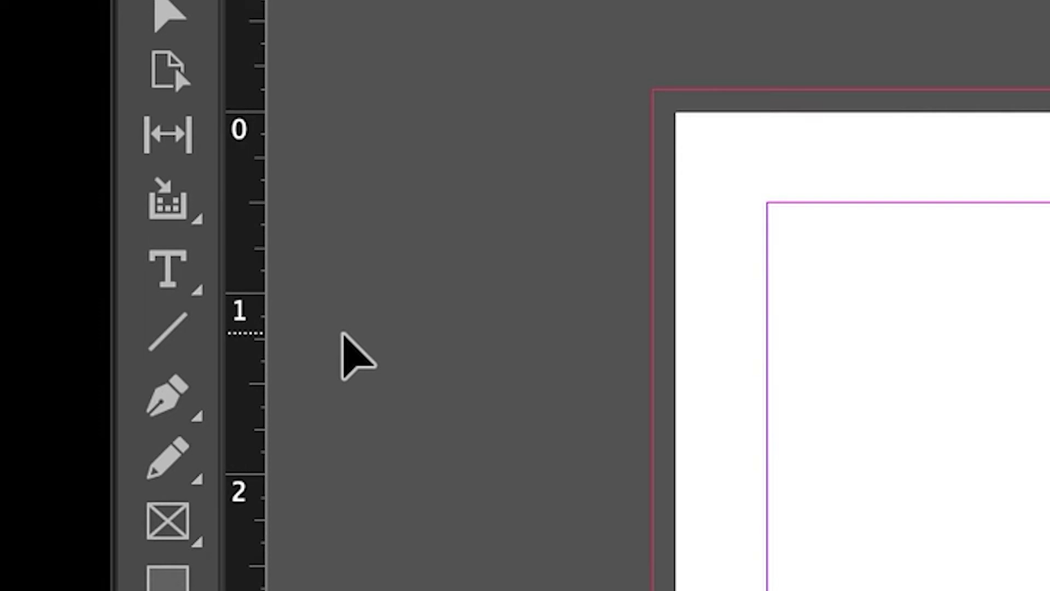
key("t")
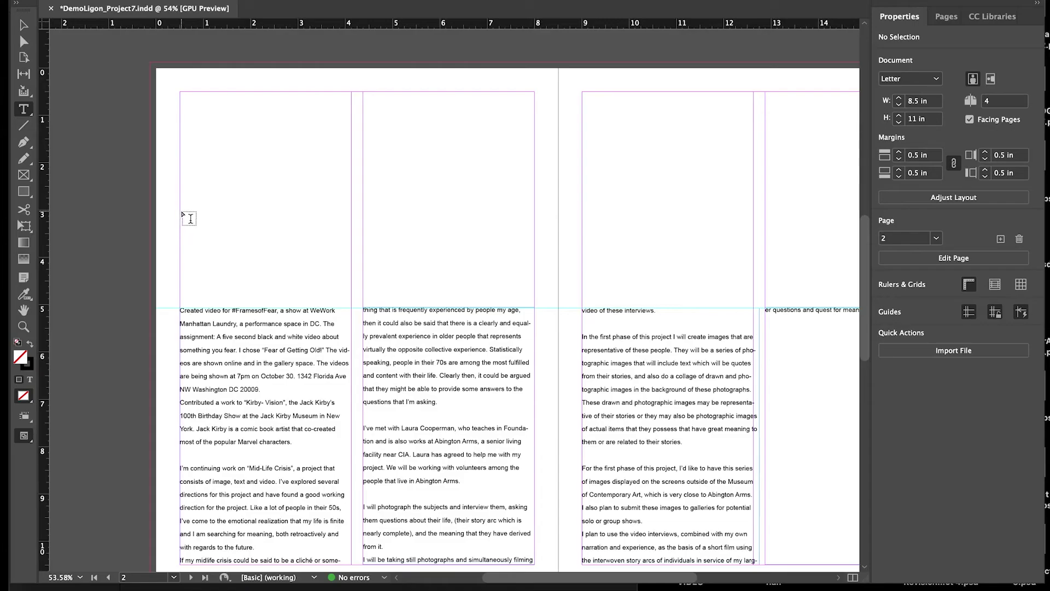
left_click_drag(181, 211, 536, 289)
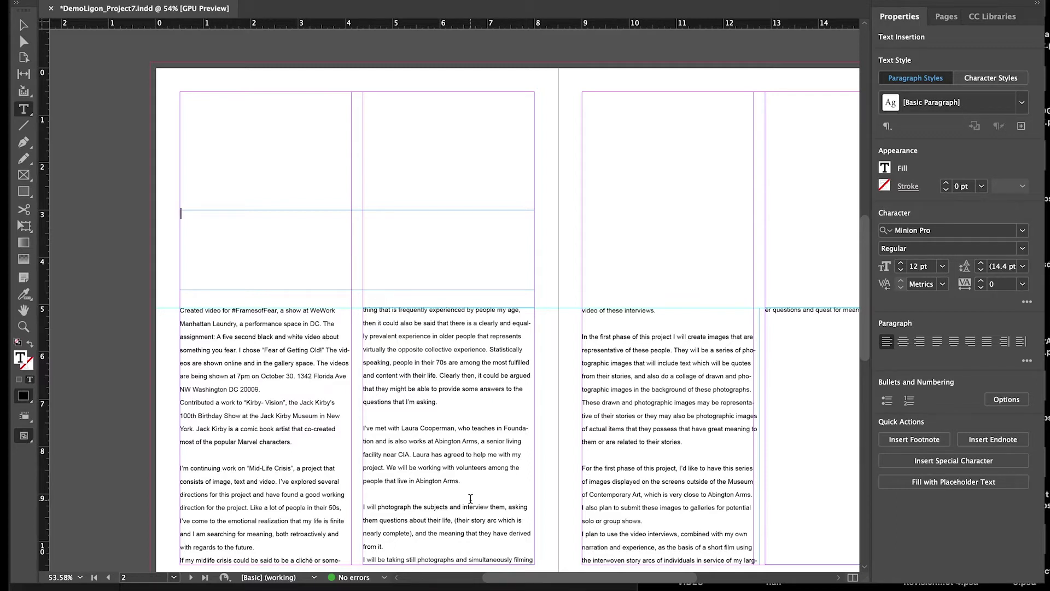
type("Nature and Imagination")
left_click_drag(268, 219, 169, 211)
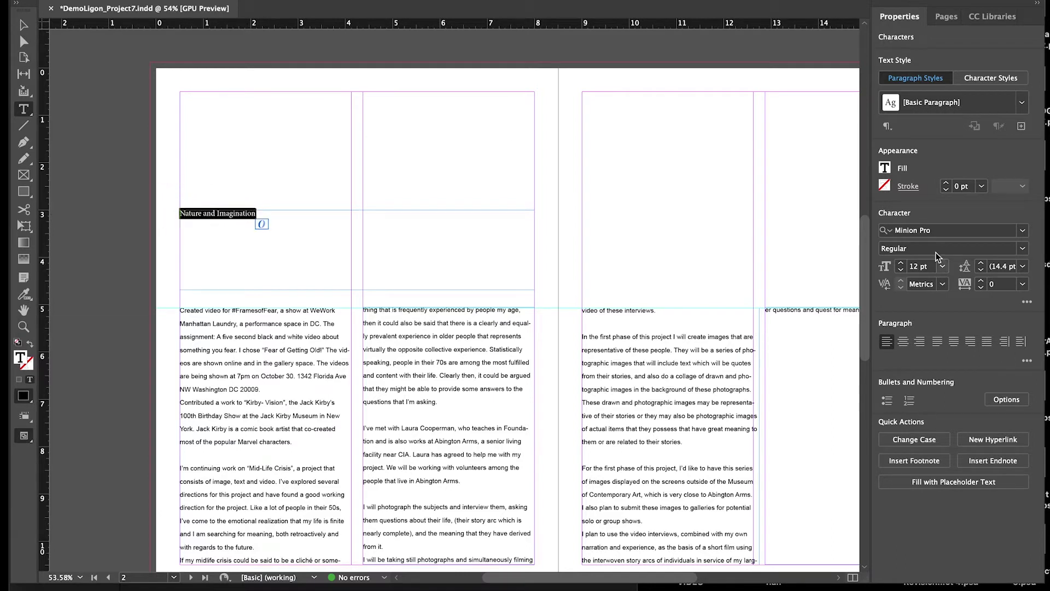
left_click(938, 235)
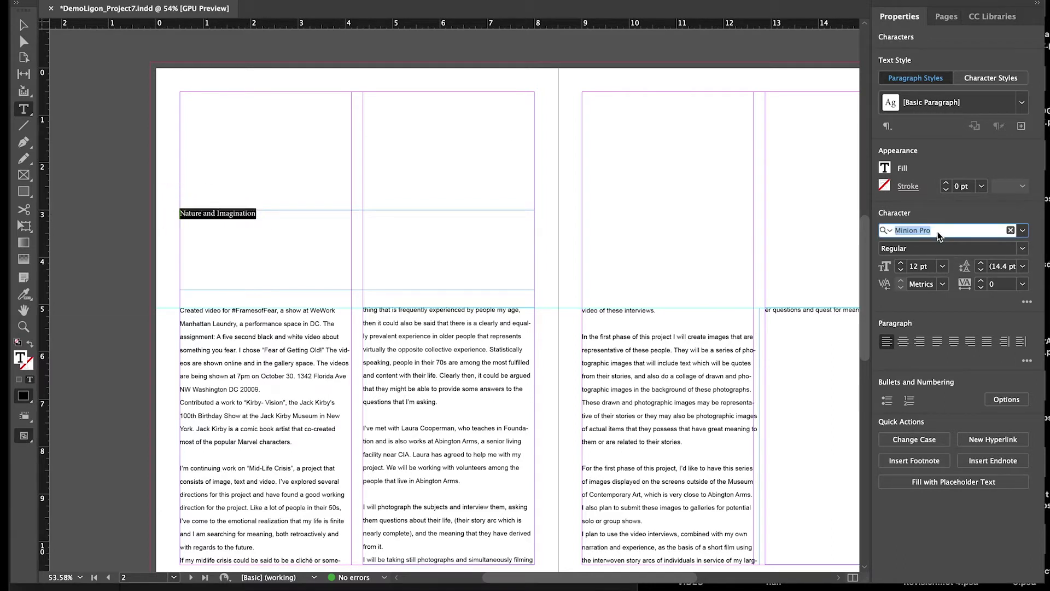
- Set the 'Nature and Imagination' heading in Monaco at 40 pt
left_click(1022, 231)
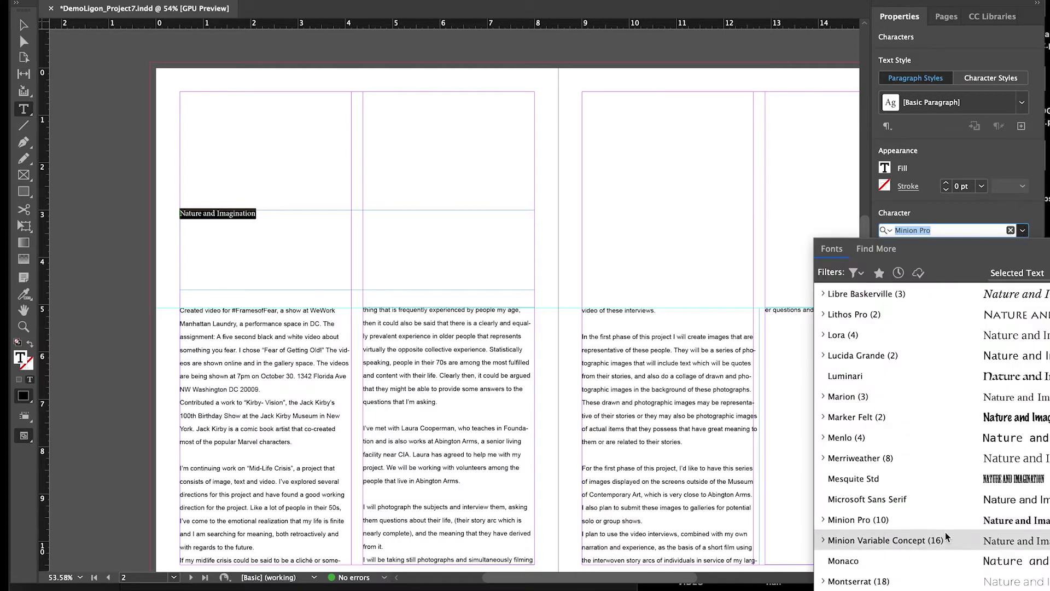
left_click(857, 563)
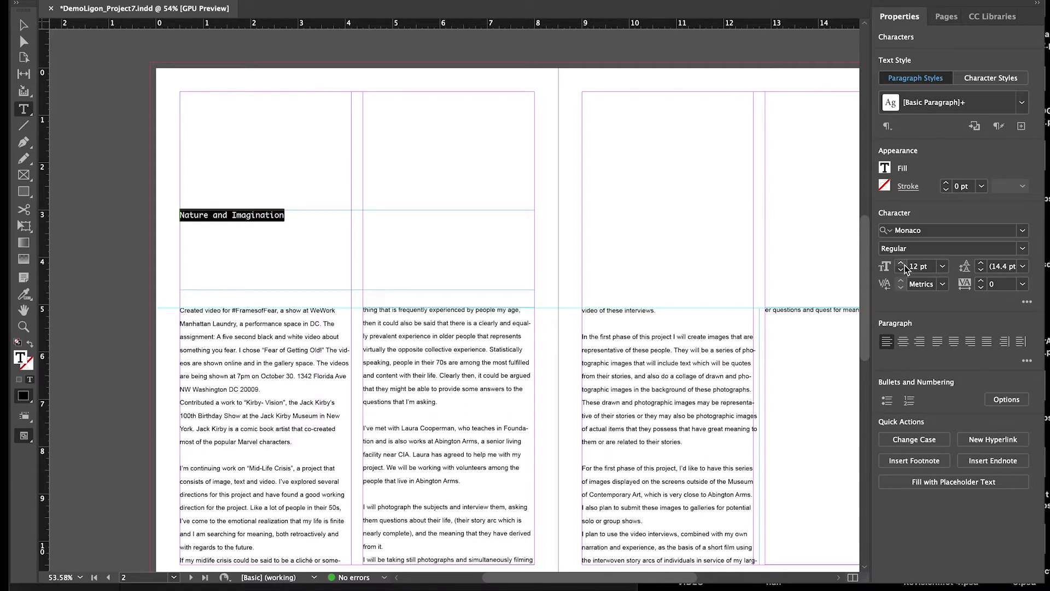
left_click(901, 265)
left_click(901, 264)
left_click(901, 265)
left_click(901, 264)
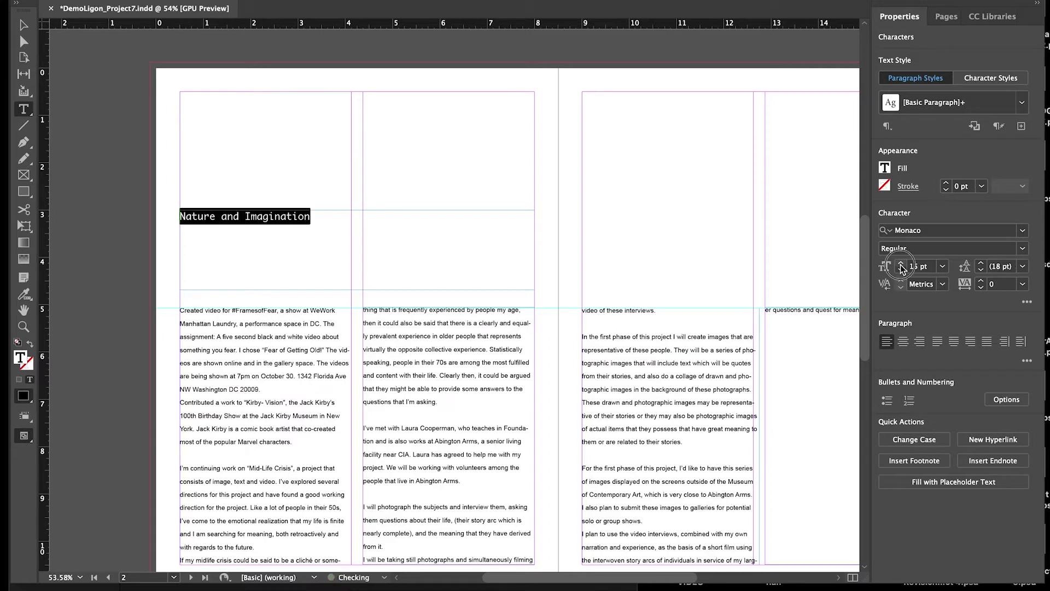
left_click(901, 265)
left_click(902, 265)
left_click(901, 265)
left_click(901, 265)
left_click(901, 265)
left_click(901, 266)
left_click(901, 266)
left_click(902, 266)
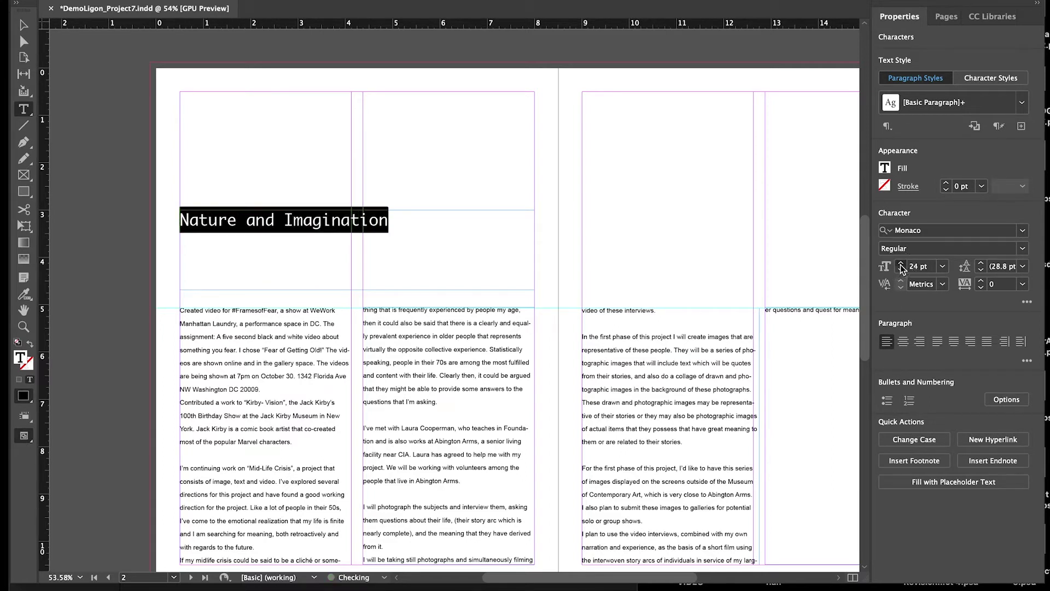
left_click(902, 266)
left_click(901, 266)
left_click(901, 266)
left_click(901, 266)
left_click(901, 266)
left_click(901, 266)
left_click(901, 266)
left_click(901, 265)
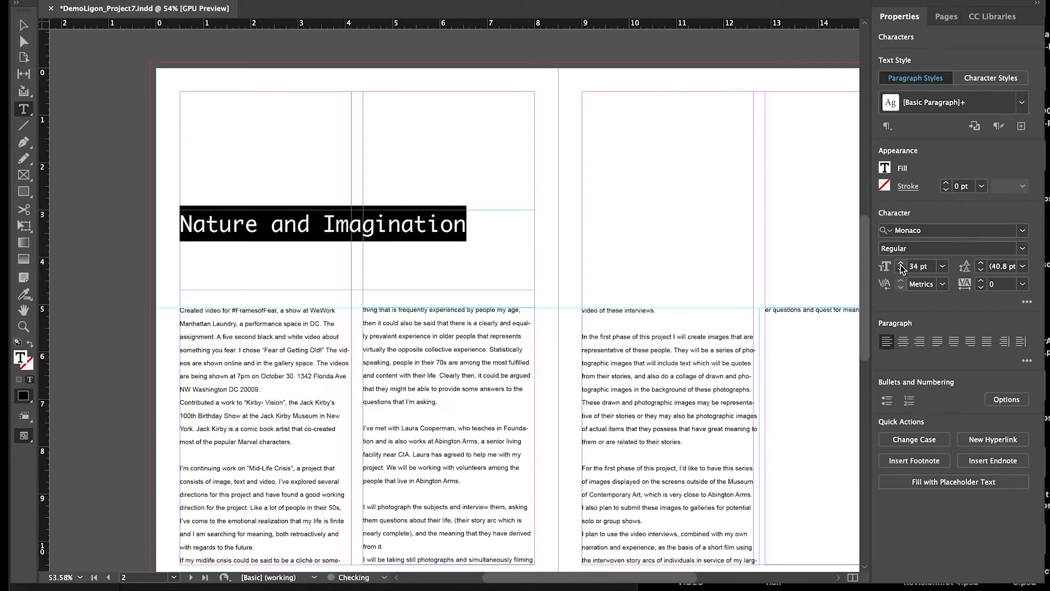
left_click(902, 266)
left_click(901, 265)
left_click(901, 266)
left_click(901, 266)
left_click(901, 264)
left_click(902, 264)
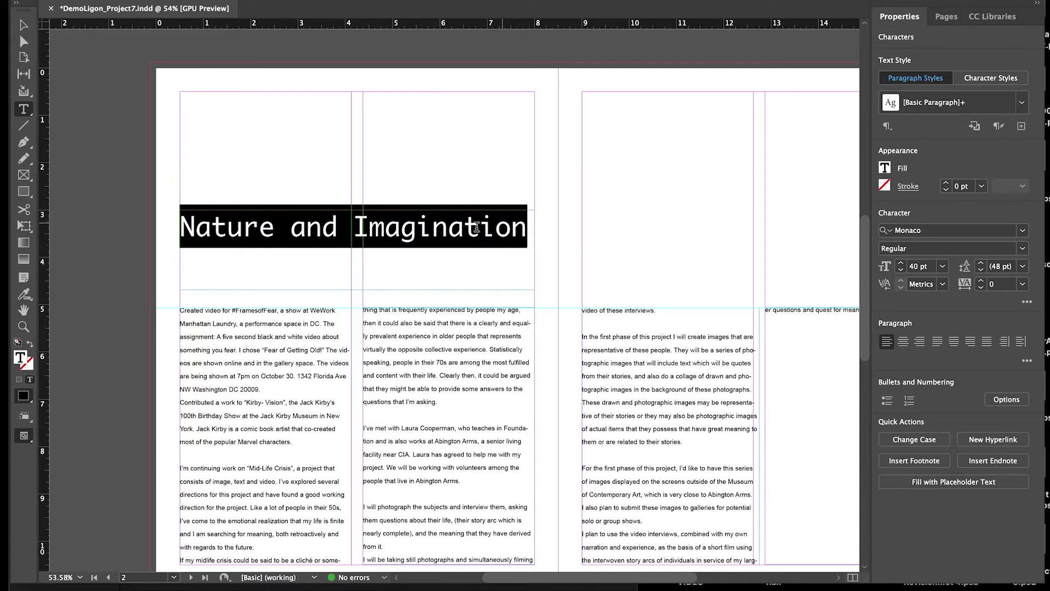
left_click(22, 25)
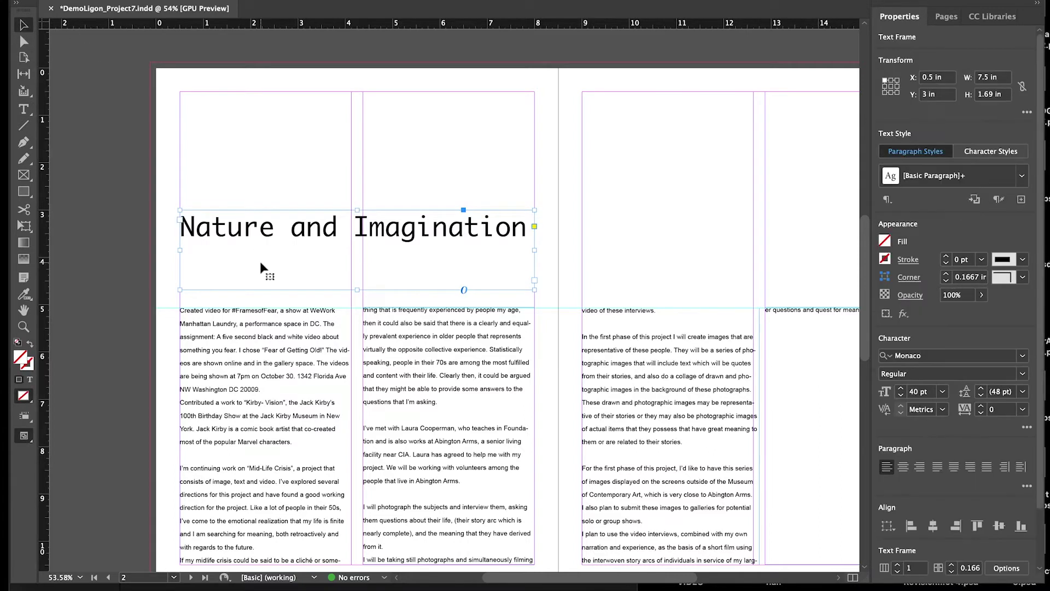
- Drag the heading frame's bottom edge up so it is about 0.97 in tall
left_click_drag(355, 290, 350, 251)
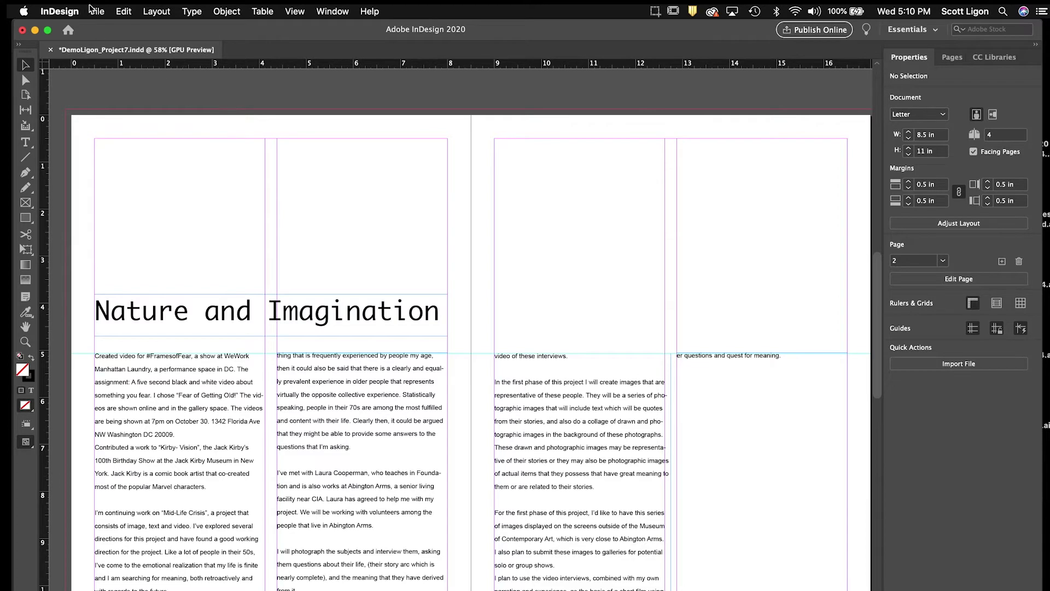
- Load five project PDFs from the pdfs and jpeg folder into the place cursor
left_click(97, 11)
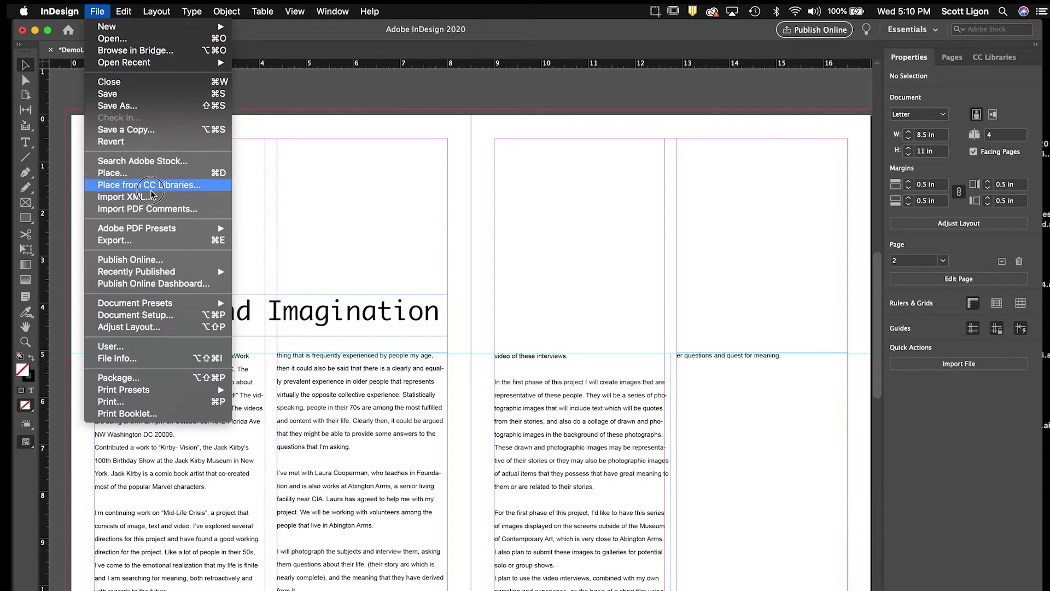
left_click(149, 173)
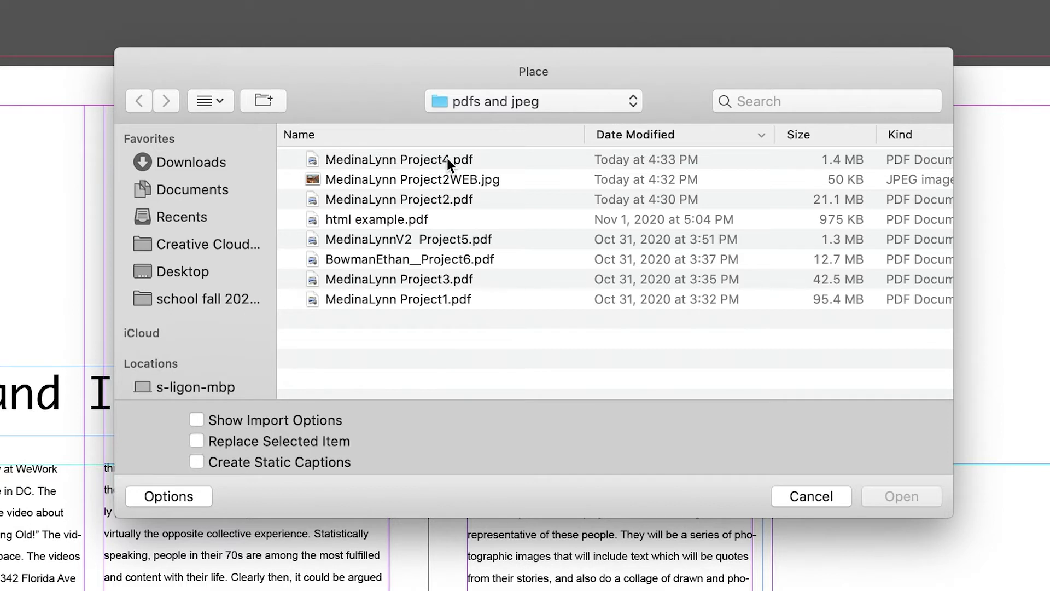
left_click(447, 158)
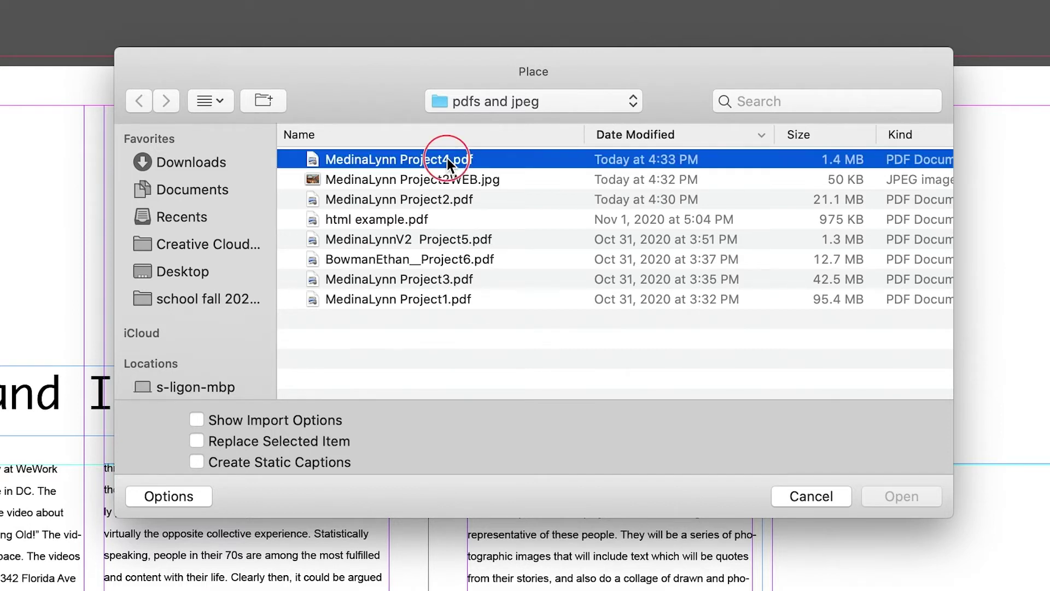
left_click(457, 199, "super")
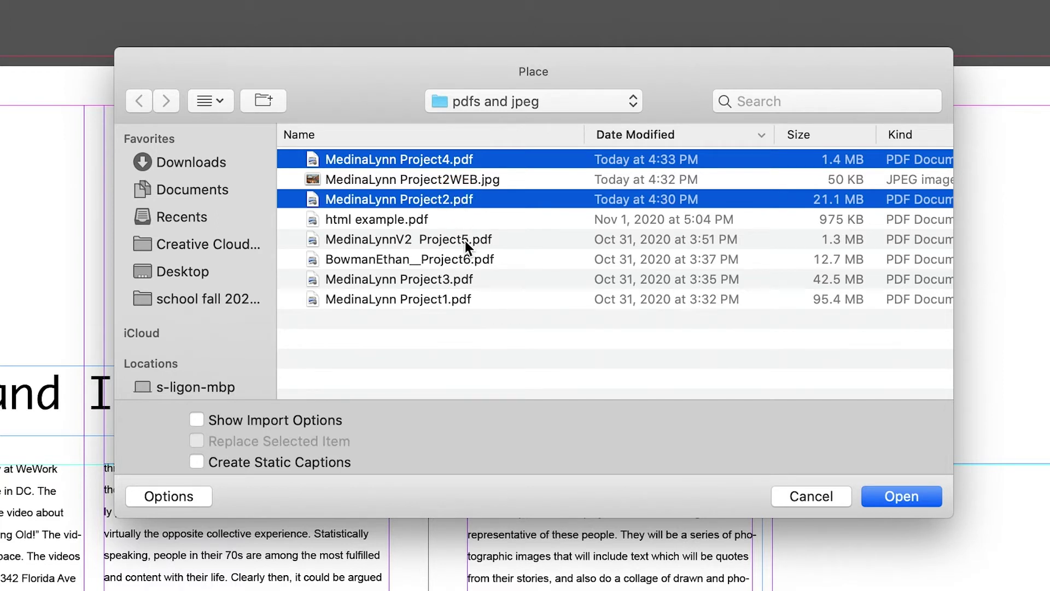
left_click(469, 259, "super")
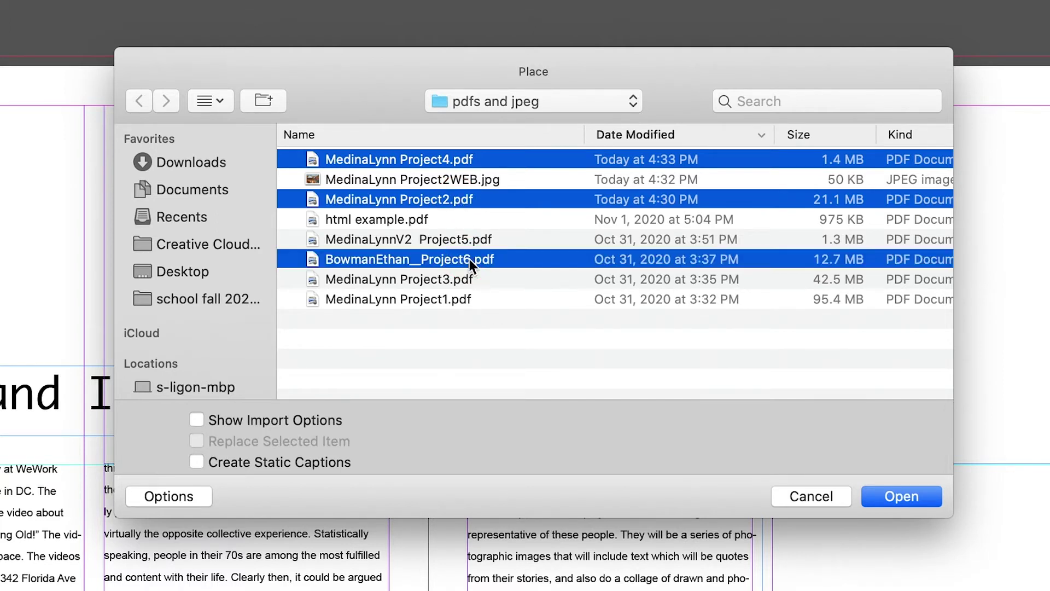
left_click(448, 278, "super")
left_click(441, 299, "super")
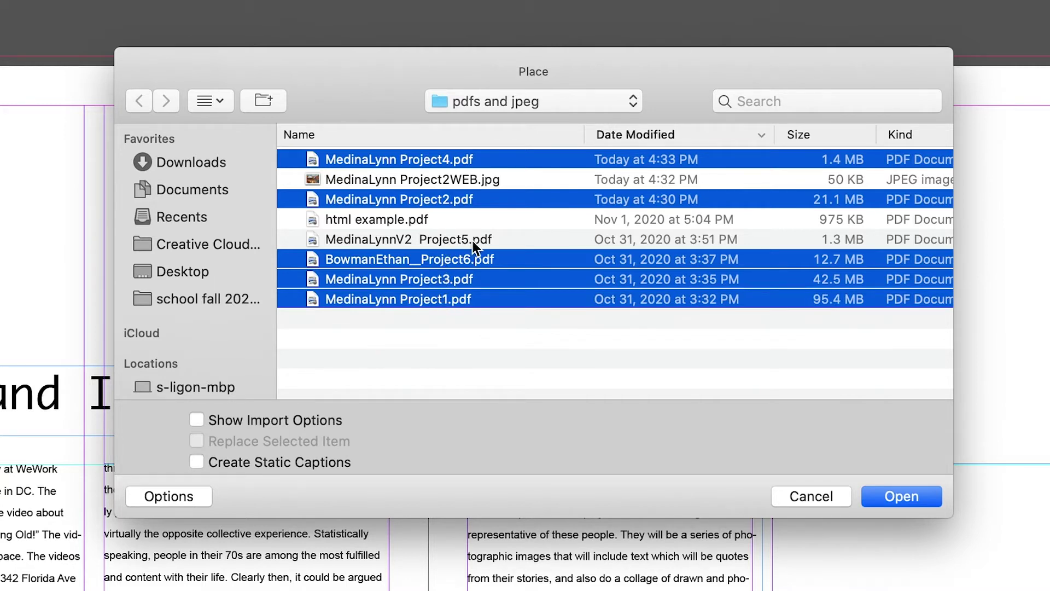
left_click(894, 495)
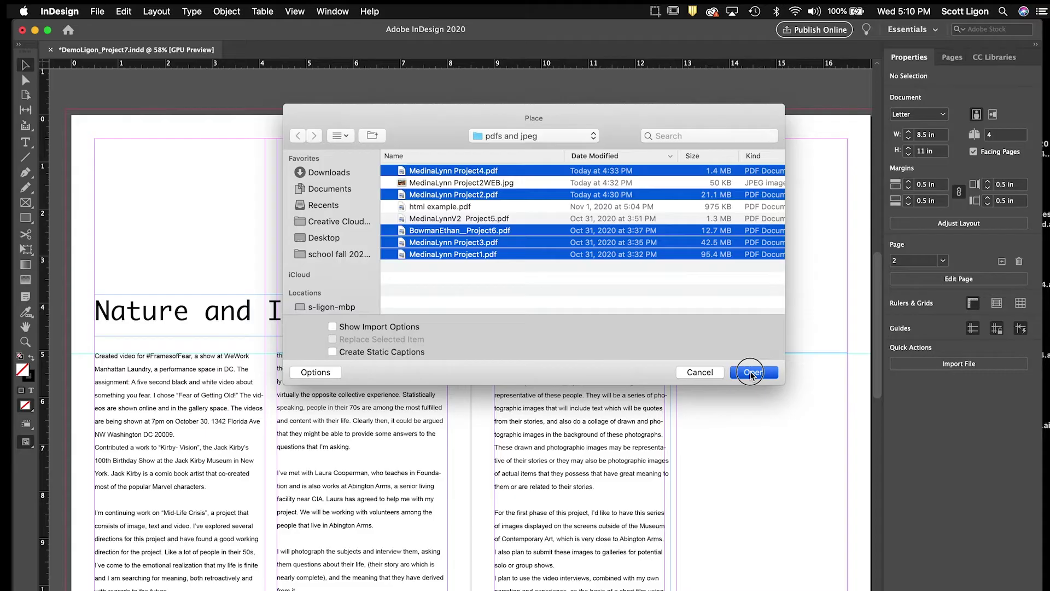
left_click(751, 373)
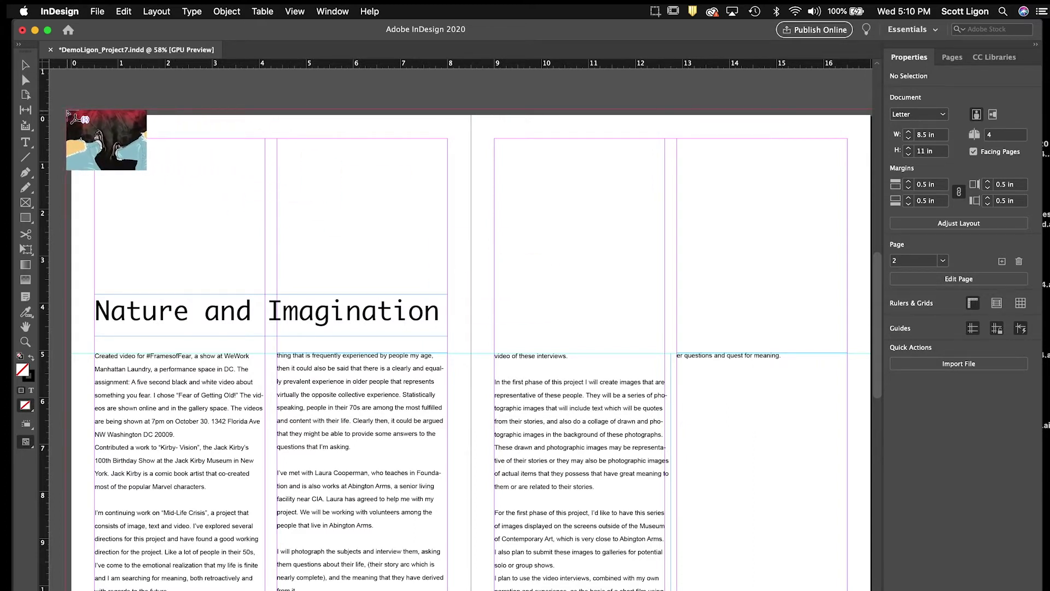
- Place the five loaded images side by side across the spread's top, then save the document
left_click_drag(66, 110, 213, 241)
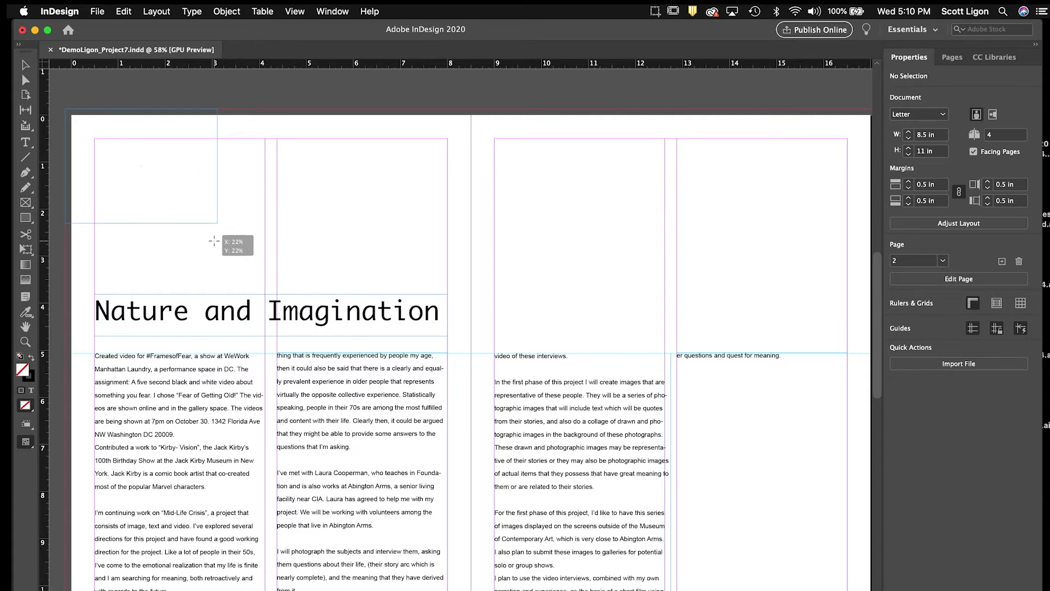
left_click_drag(214, 241, 213, 241)
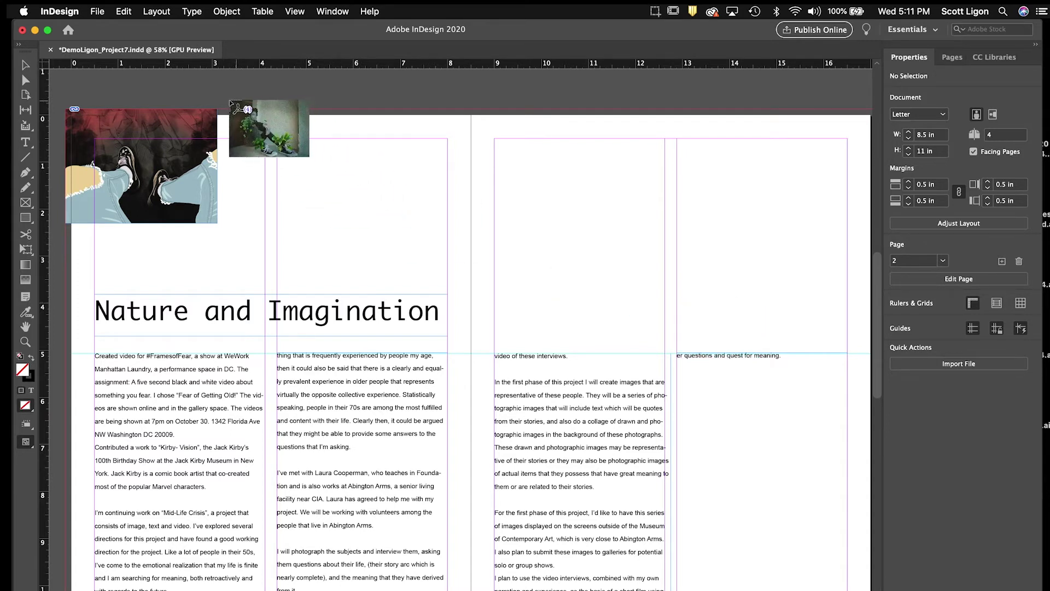
left_click_drag(225, 110, 384, 240)
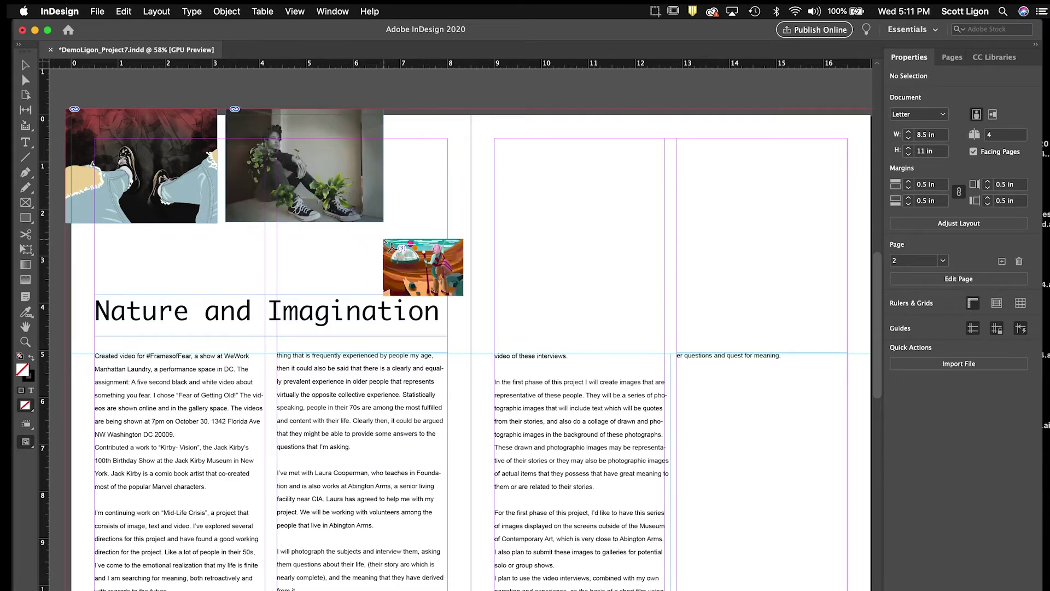
left_click_drag(394, 109, 550, 241)
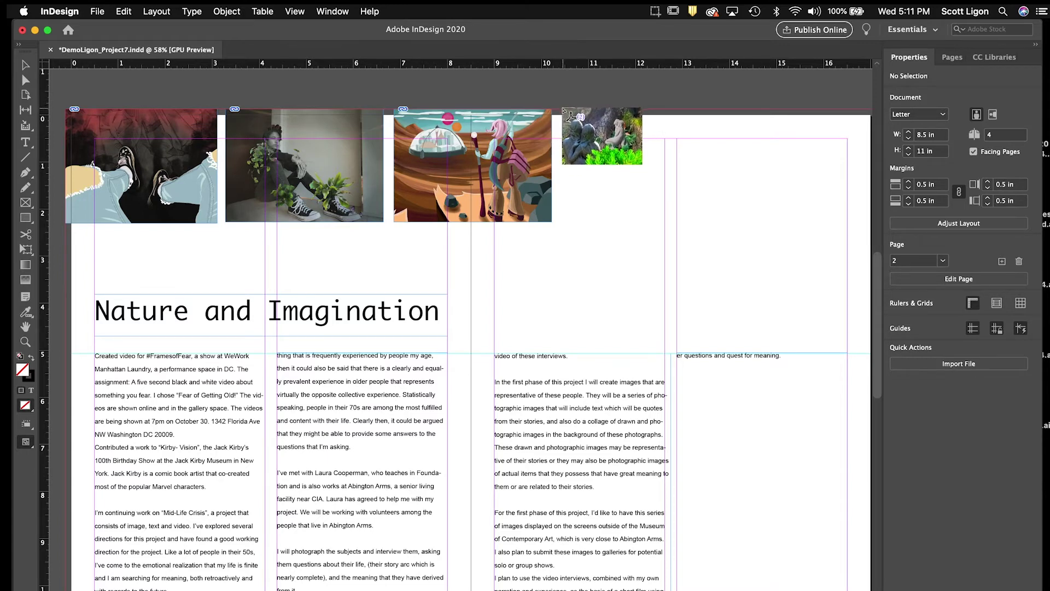
left_click_drag(562, 109, 668, 224)
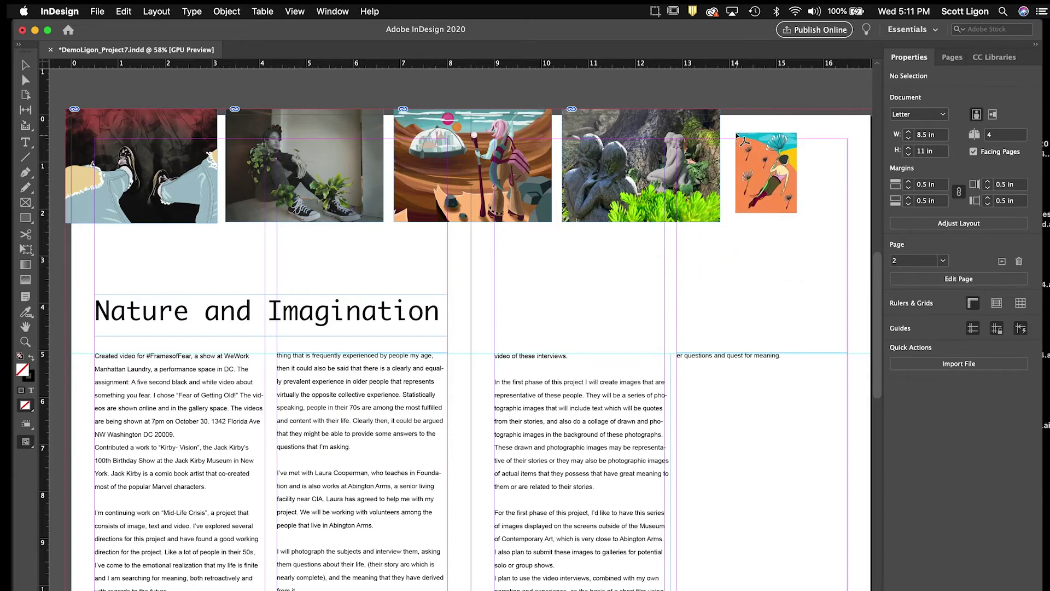
left_click_drag(727, 109, 735, 305)
scroll(730, 307, "up", 5)
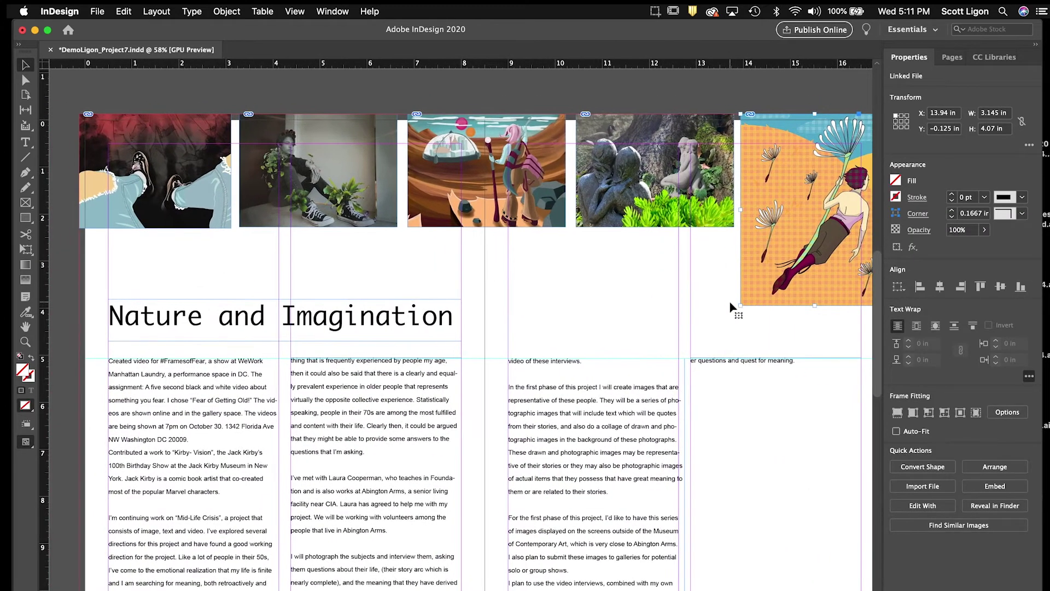
scroll(731, 307, "left", 2)
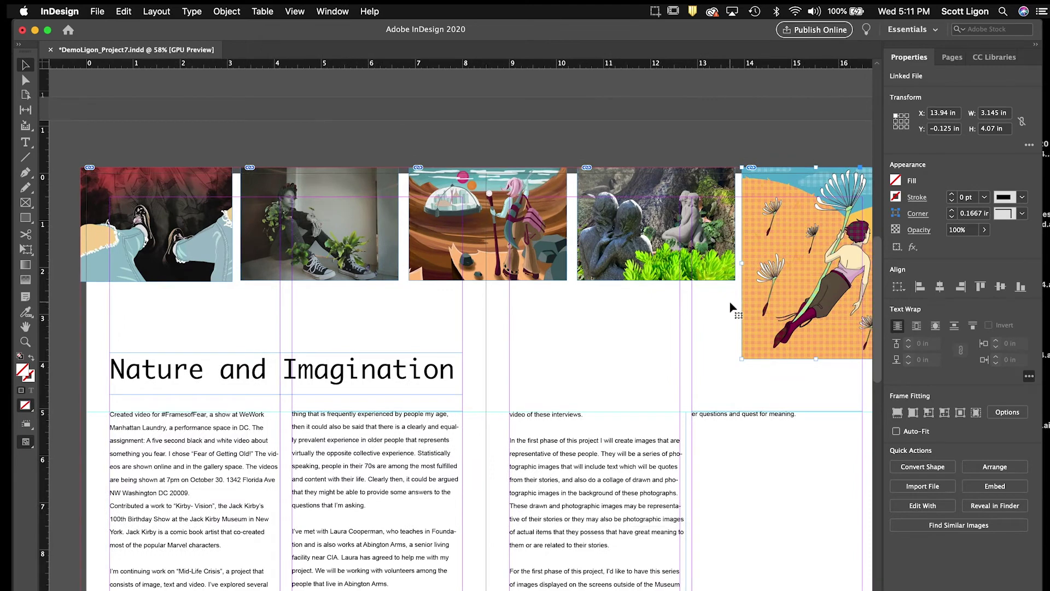
left_click(97, 11)
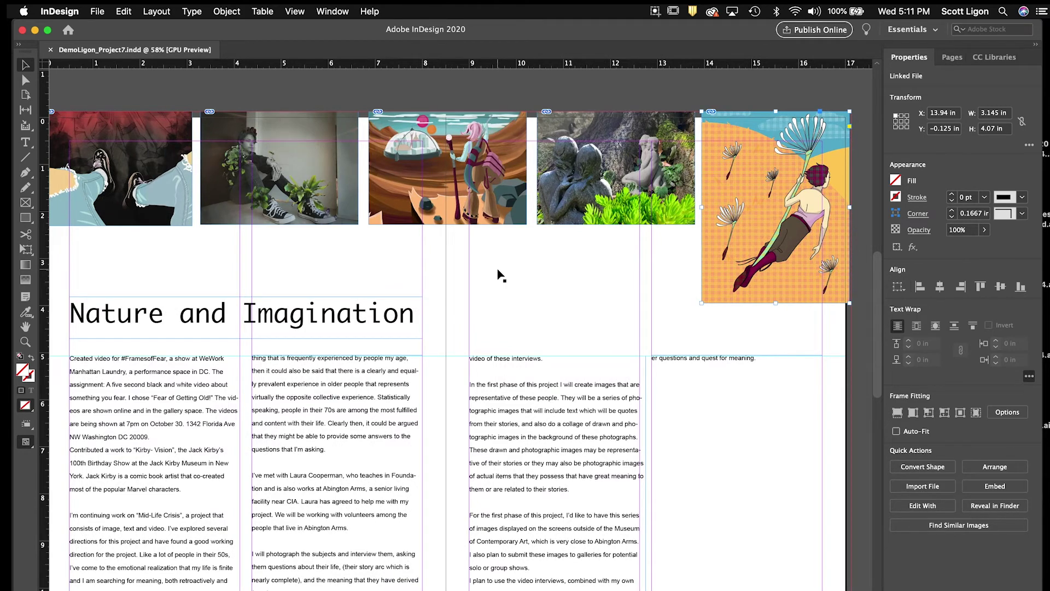
scroll(501, 275, "up", 3)
scroll(501, 275, "right", 2)
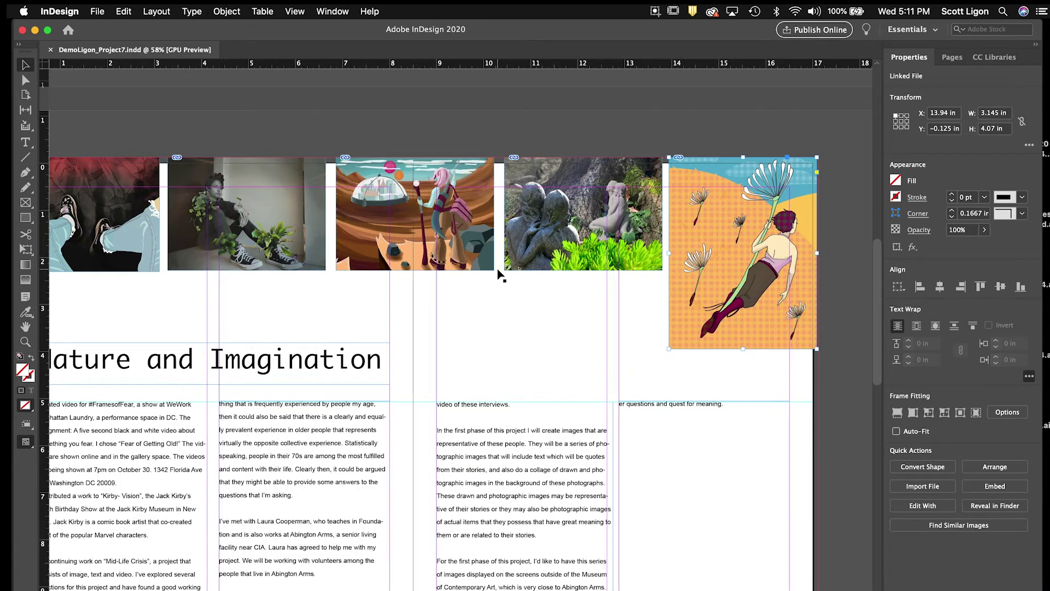
left_click_drag(727, 221, 581, 392)
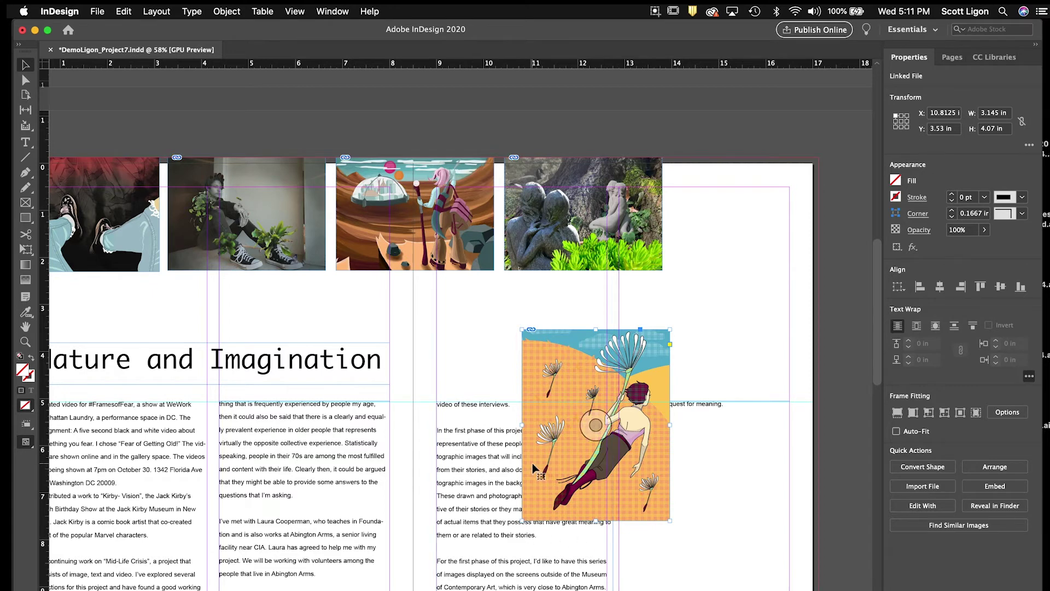
left_click(124, 11)
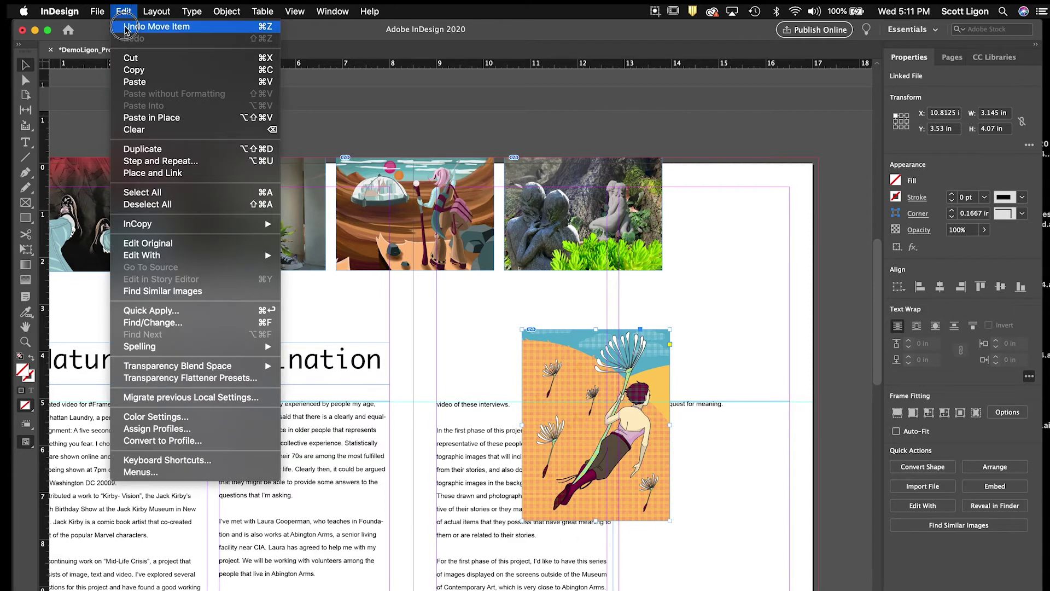
left_click(153, 24)
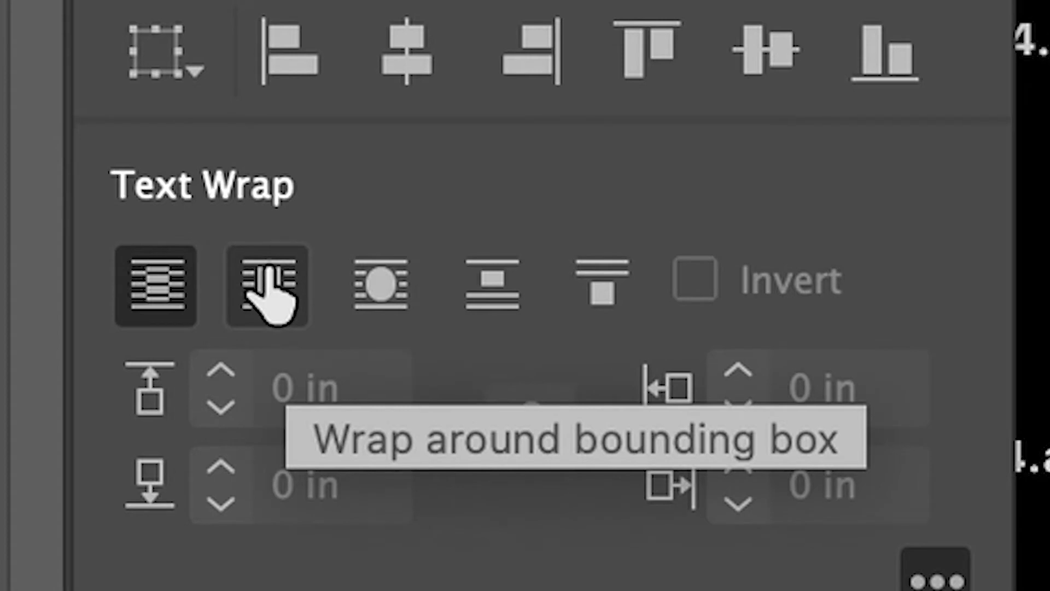
- Give the dandelion illustration a 0.125 in bounding-box wrap, test-moving it over text and back
left_click(268, 274)
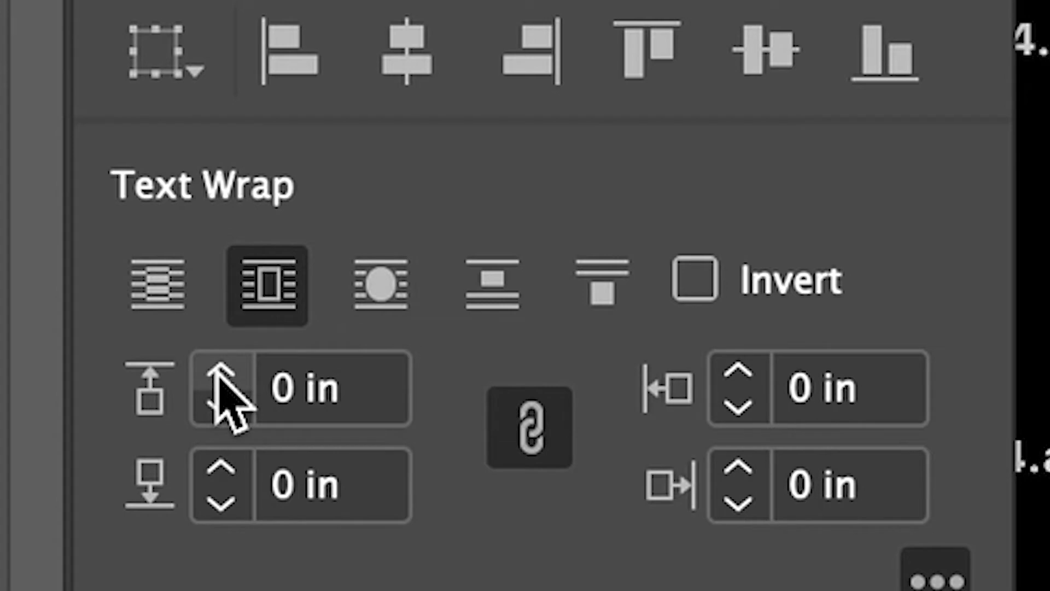
left_click(222, 377)
left_click(221, 376)
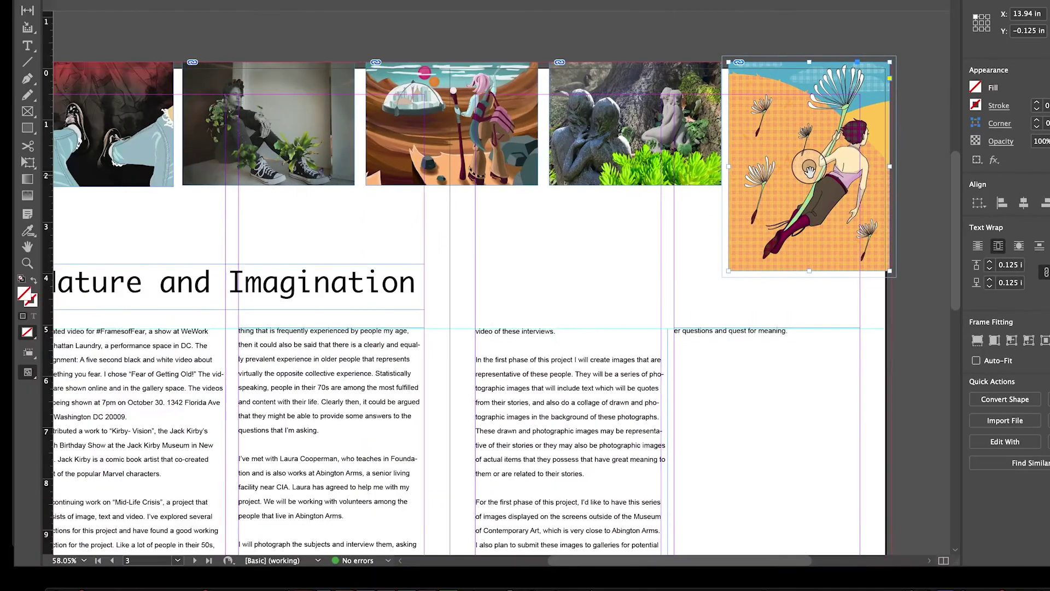
left_click_drag(791, 122, 674, 256)
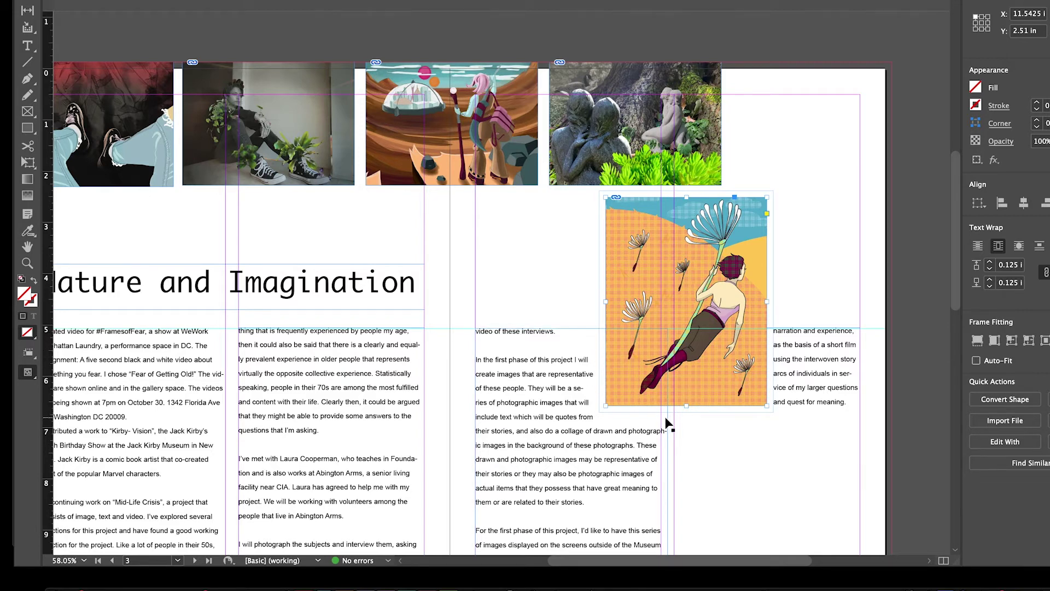
left_click_drag(645, 253, 773, 122)
scroll(773, 123, "left", 2)
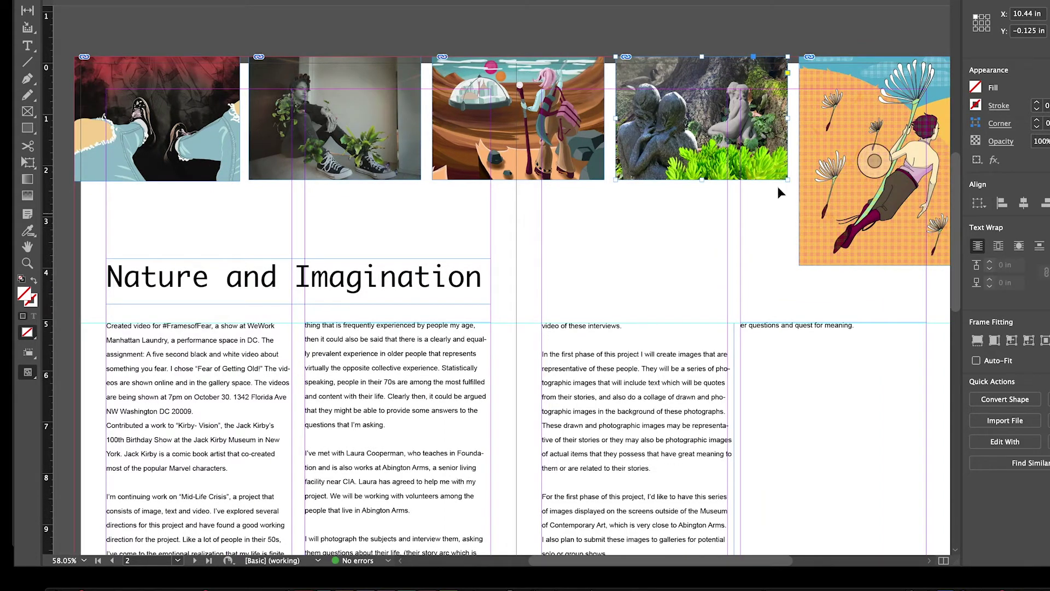
left_click(758, 164)
- Apply 0.125 in bounding-box text wraps to the statue photo and the desert illustration
left_click(999, 245)
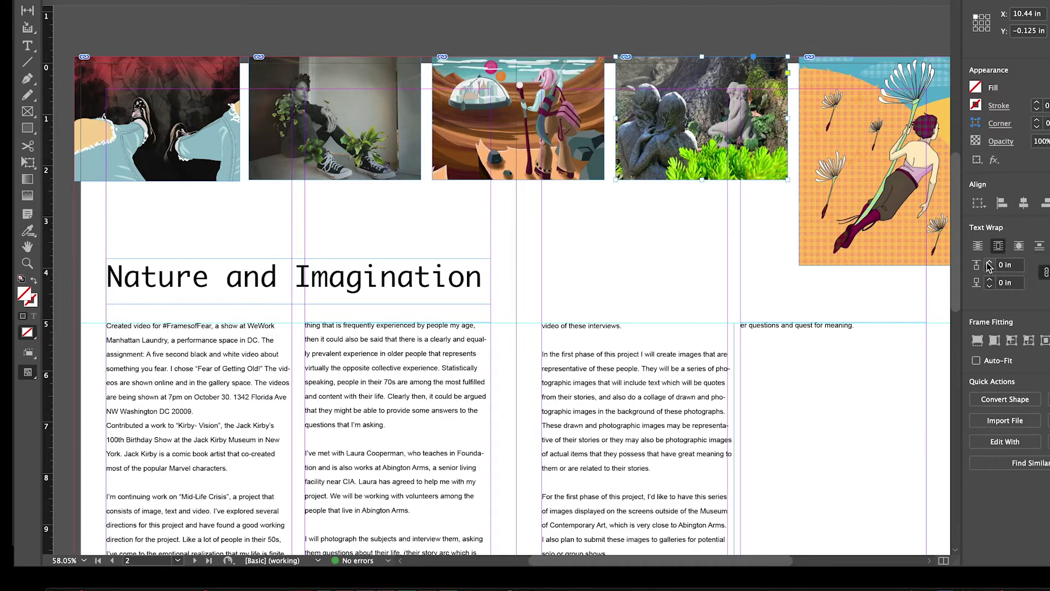
left_click(989, 263)
left_click(989, 262)
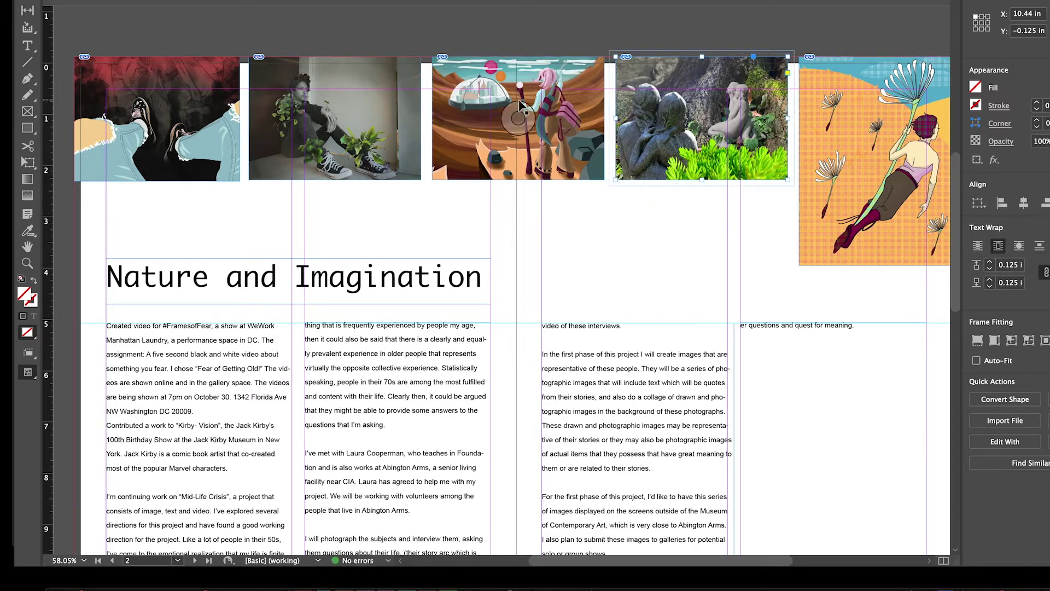
left_click(565, 115)
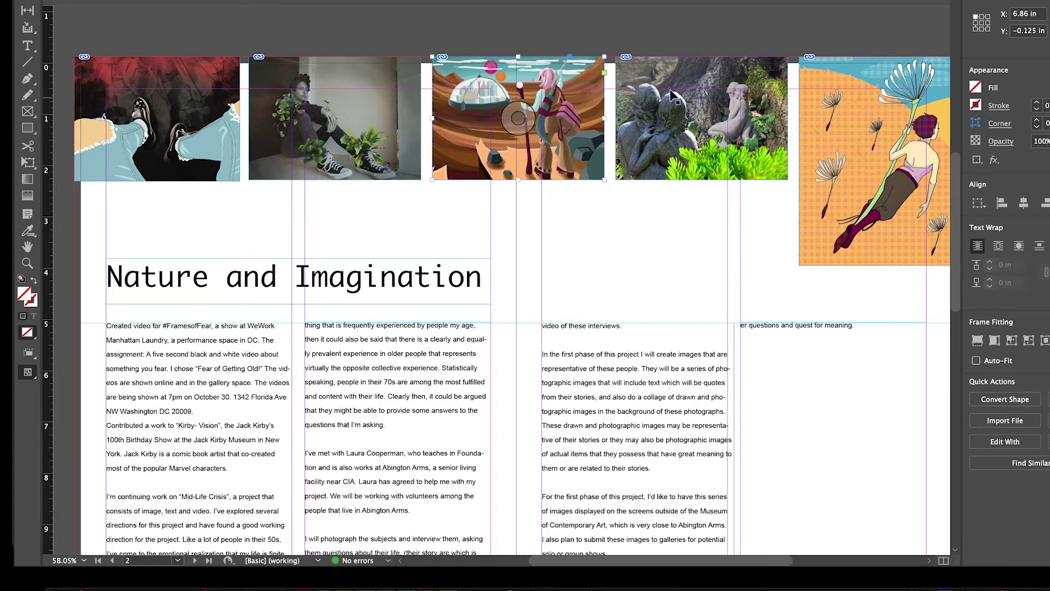
left_click(997, 246)
left_click(991, 263)
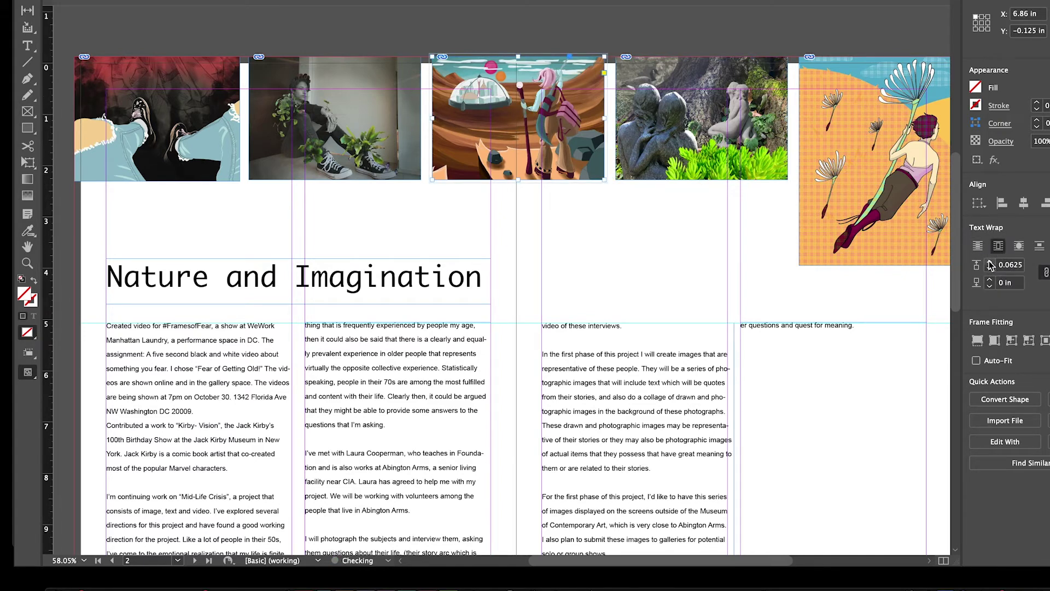
left_click(991, 263)
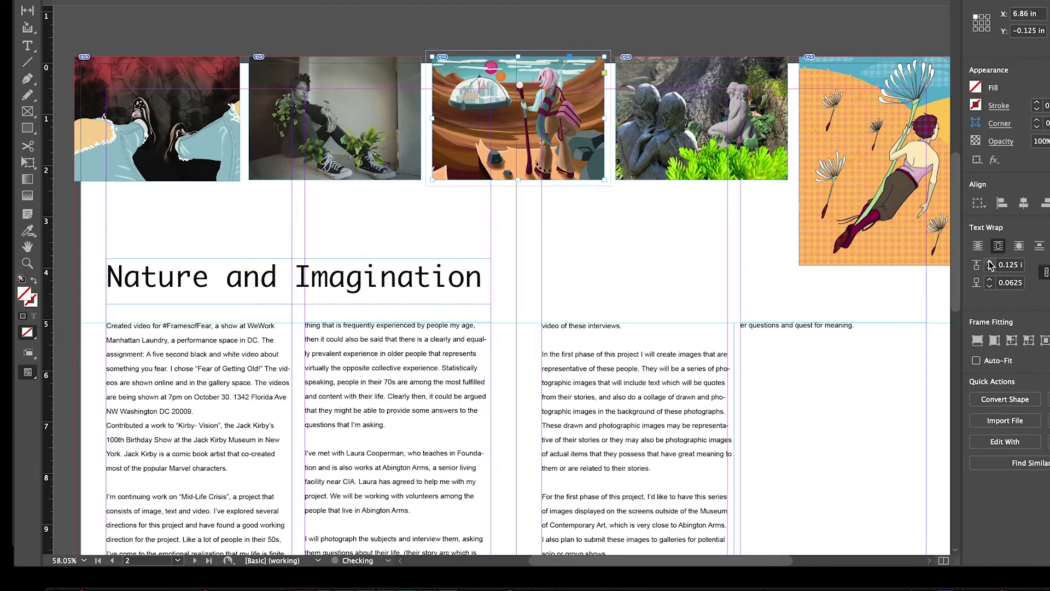
- Apply 0.125 in bounding-box wraps to the sneakers and leftmost images, then move the statue down
left_click(372, 107)
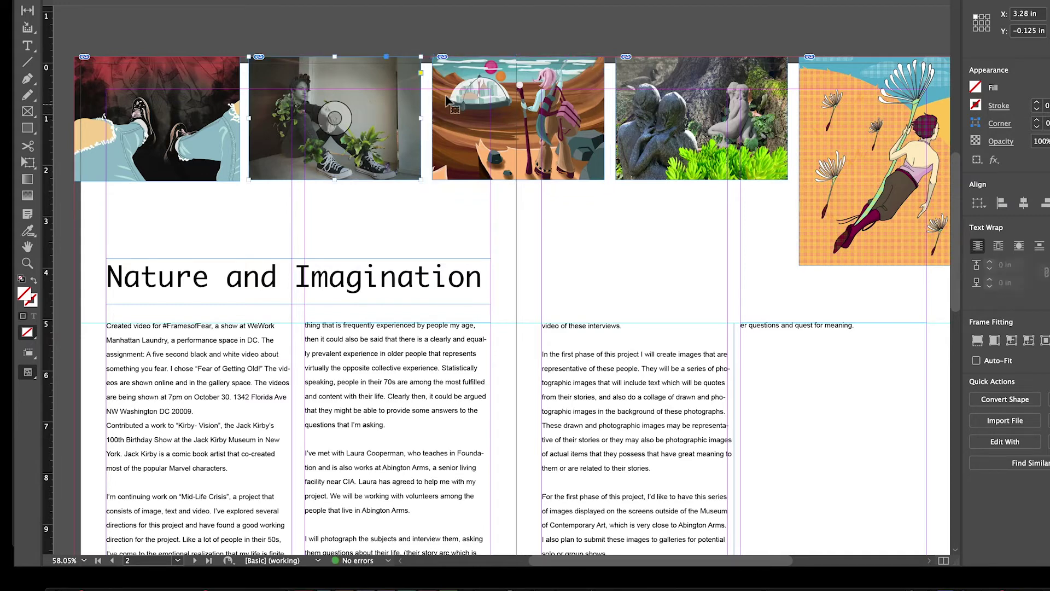
left_click(998, 247)
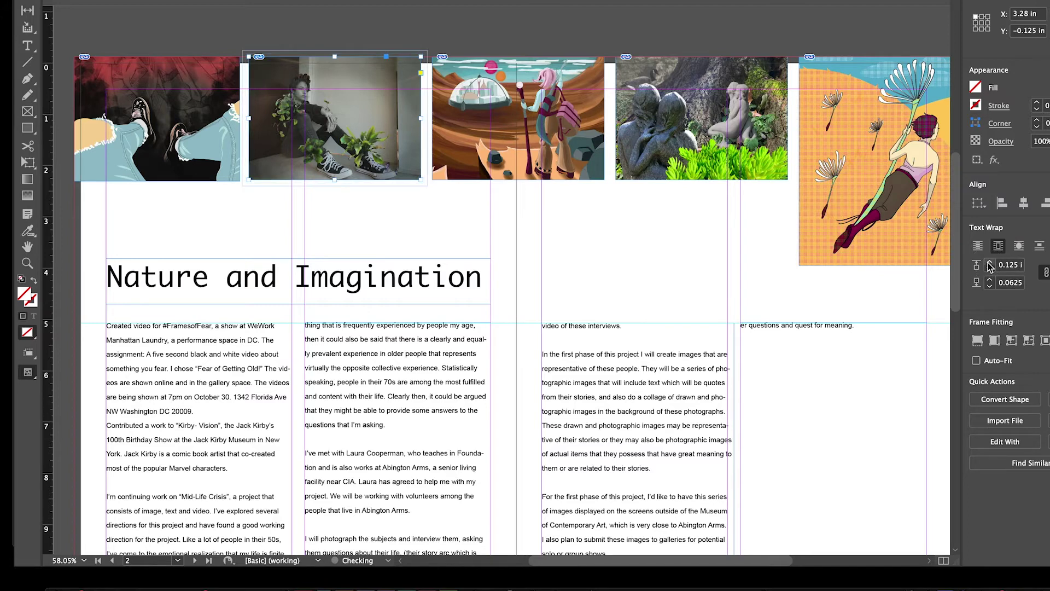
left_click(990, 263)
left_click(988, 271)
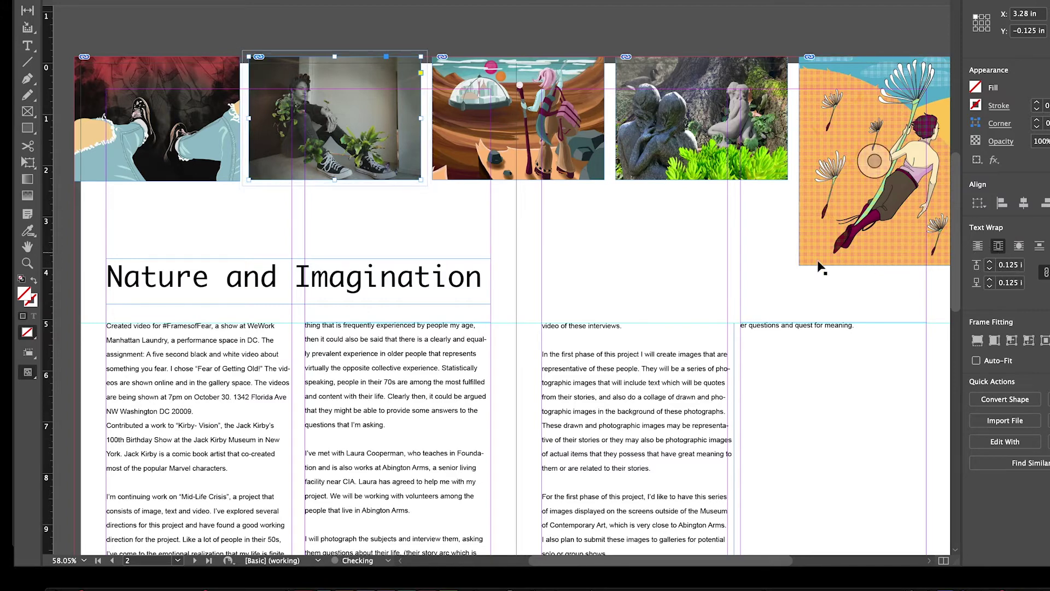
left_click(215, 132)
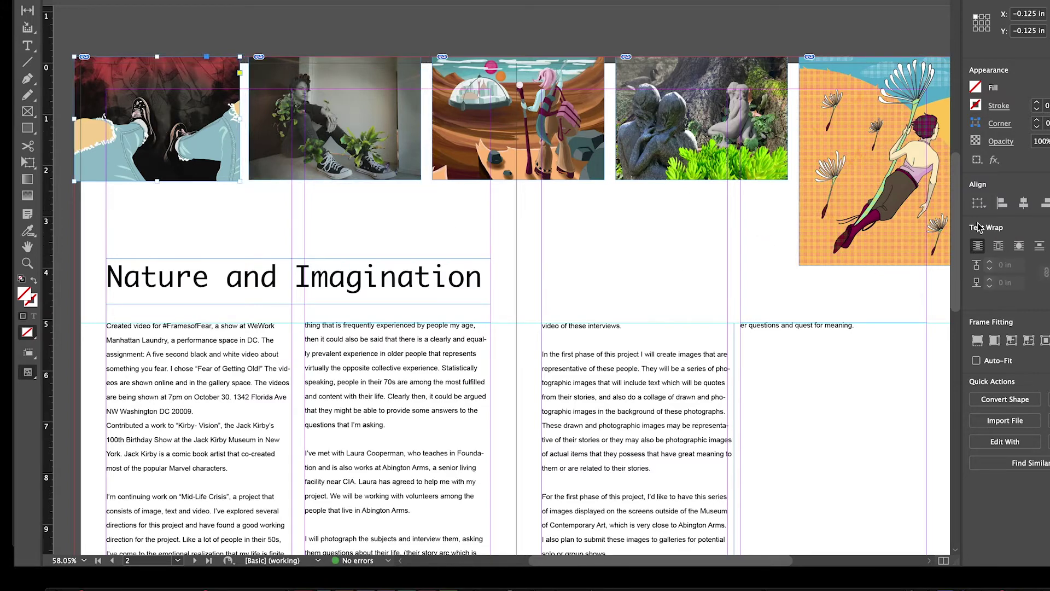
left_click(998, 247)
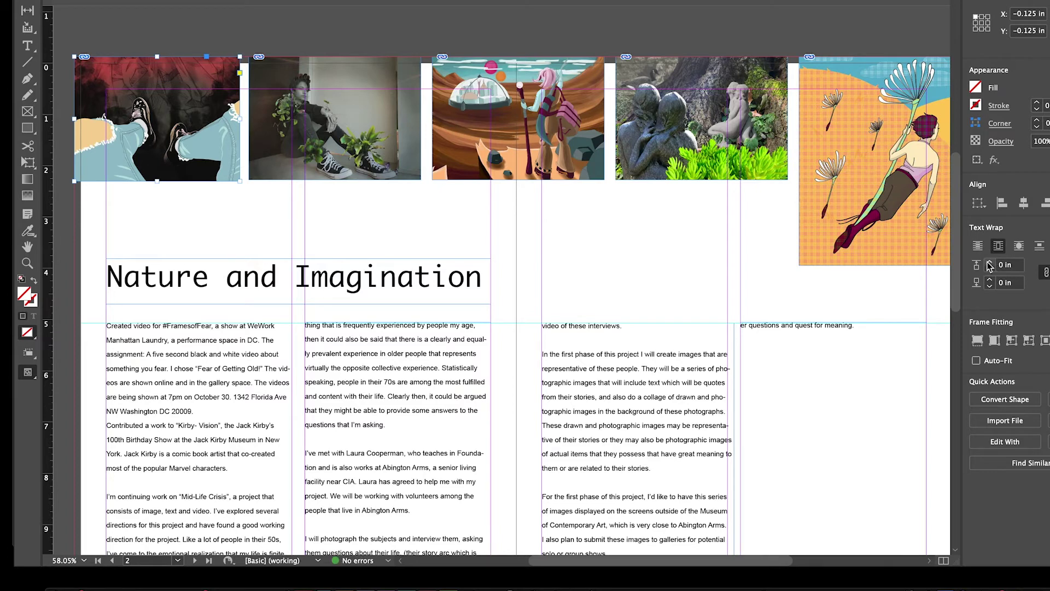
left_click(989, 263)
left_click(988, 262)
left_click(989, 263)
left_click(989, 269)
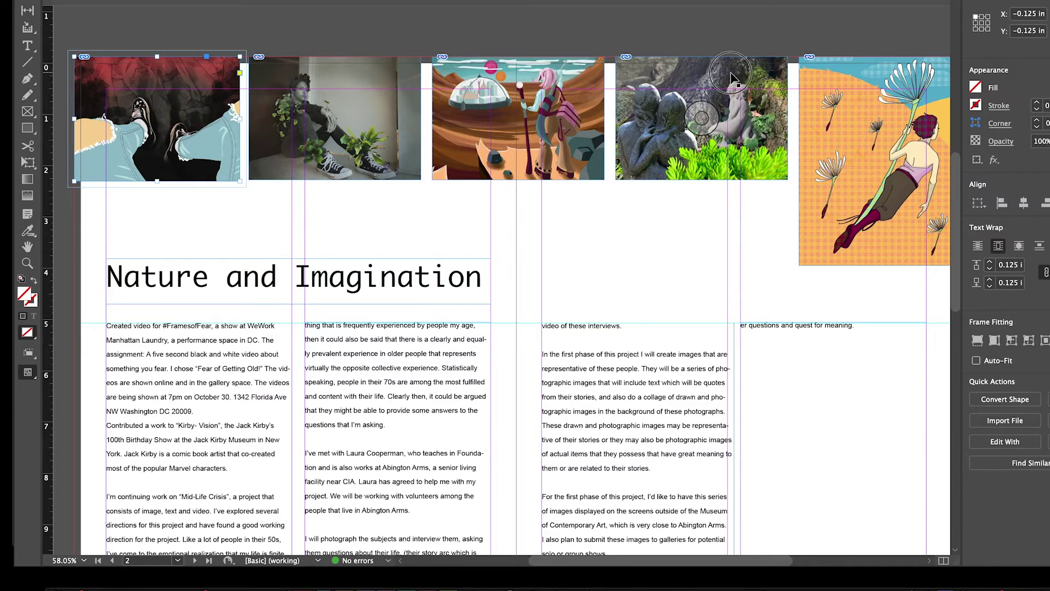
left_click_drag(728, 81, 634, 155)
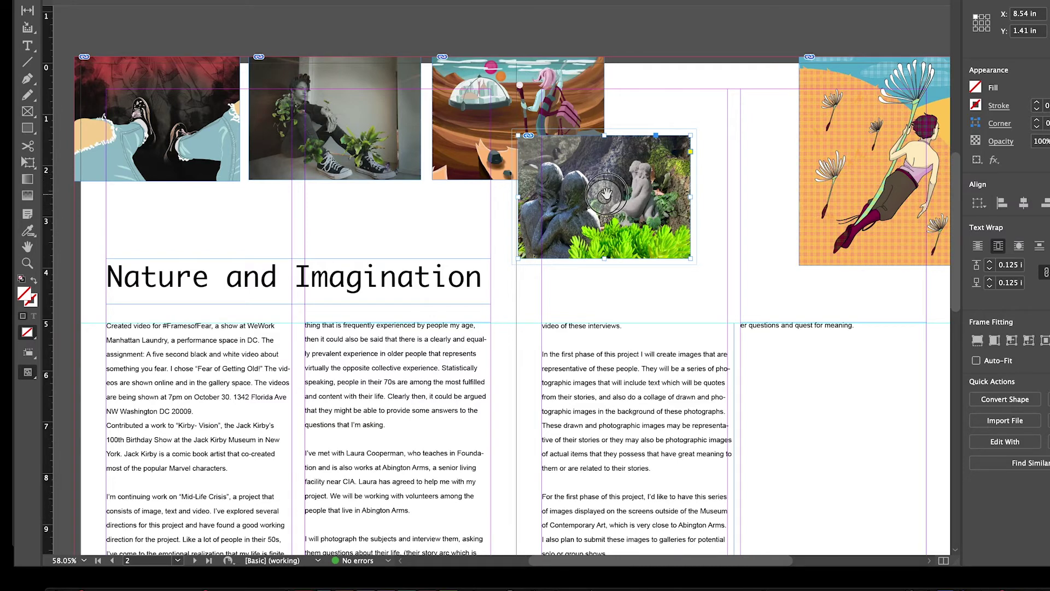
- Undo the accidental shift of the statue picture inside its frame
left_click_drag(603, 195, 604, 233)
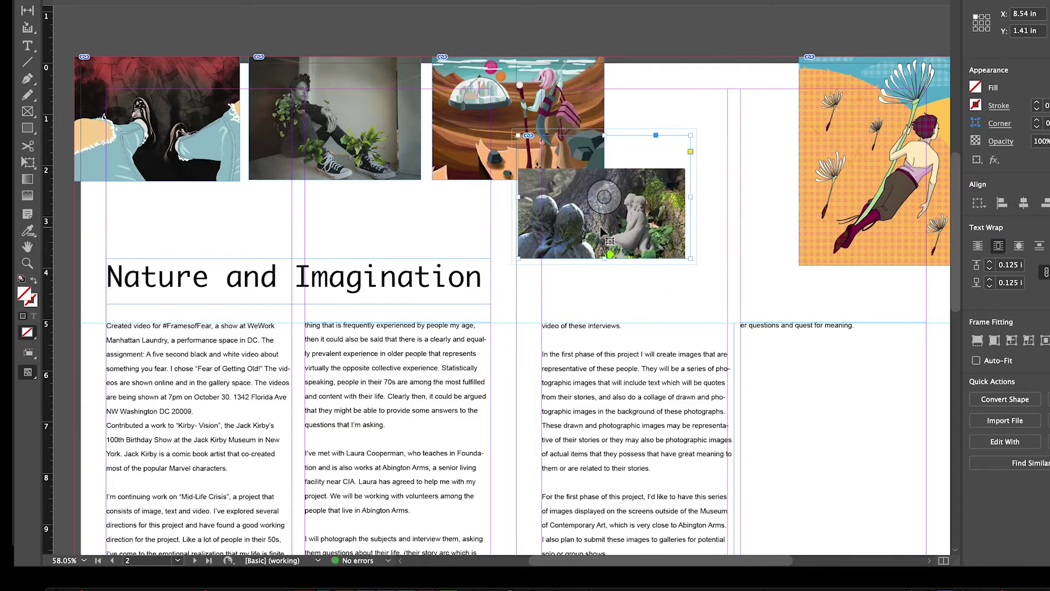
left_click(137, 0)
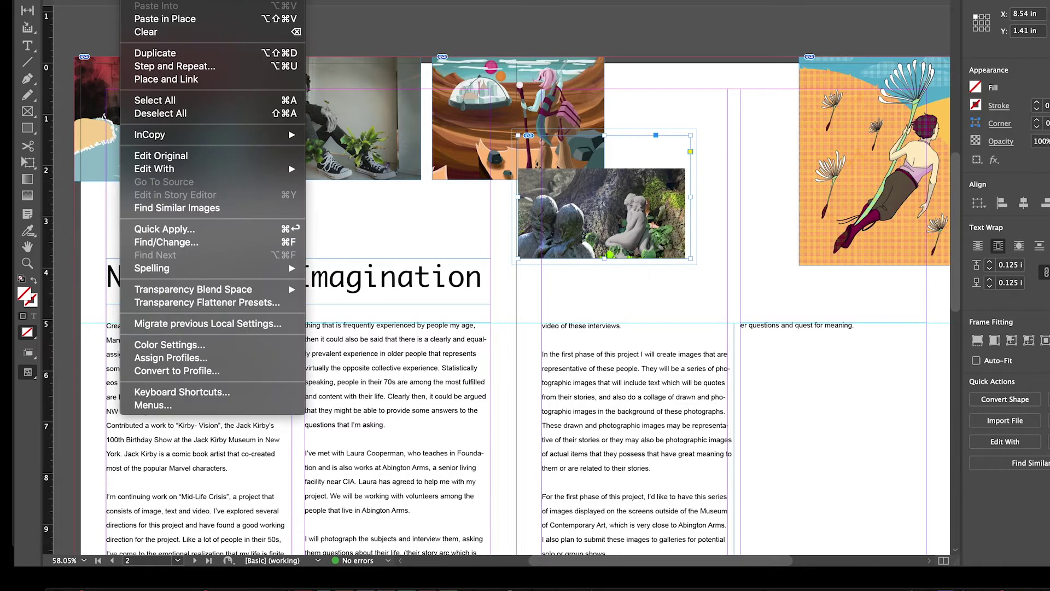
key("super+z")
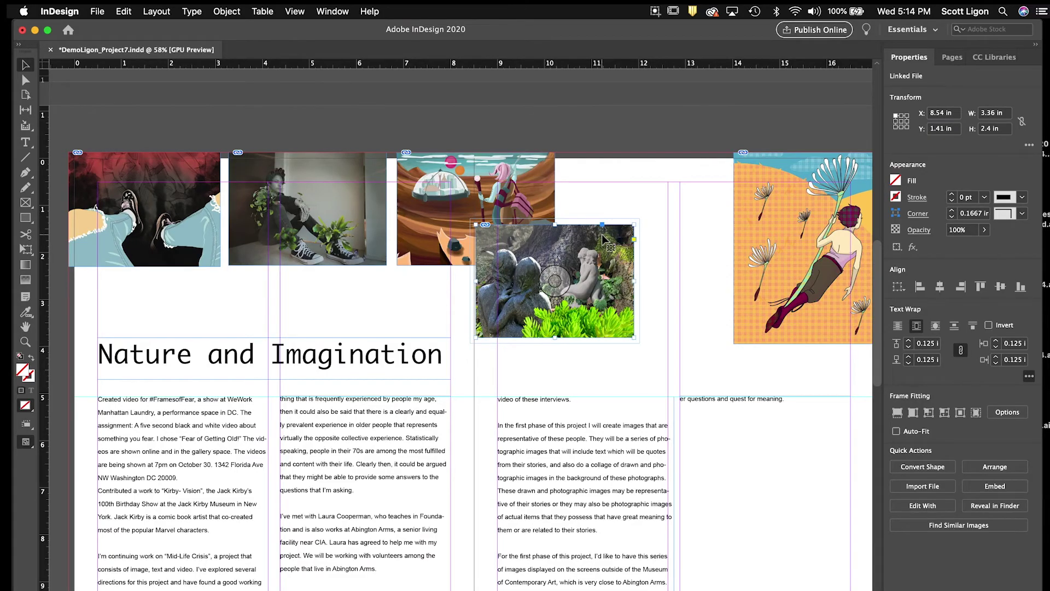
- Move the statue photo to the left page's bottom and enlarge it to 4.96 × 3.5429 in
left_click_drag(652, 148, 526, 224)
left_click_drag(484, 306, 340, 456)
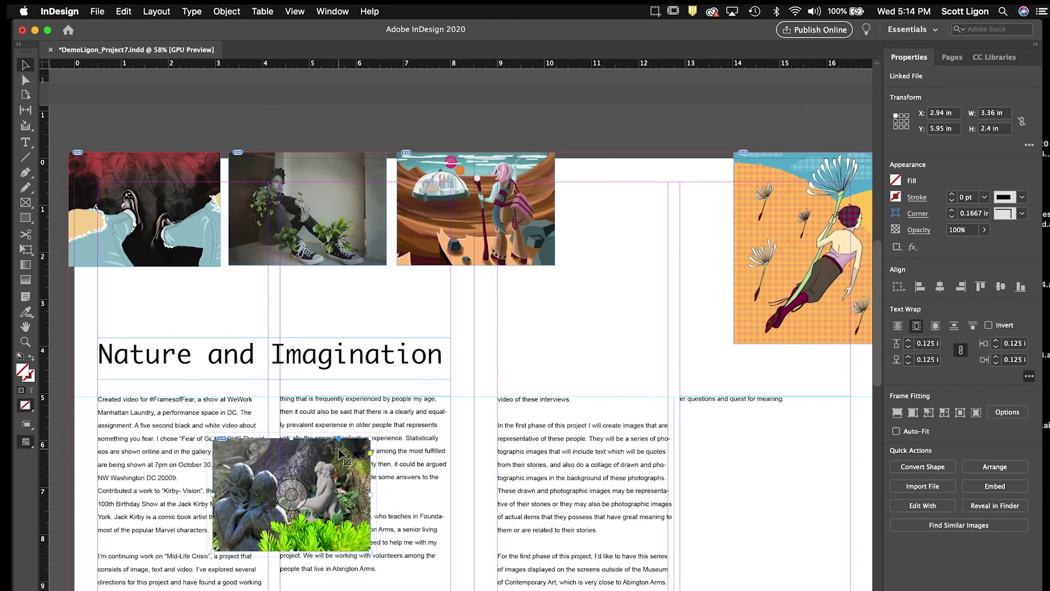
scroll(341, 454, "down", 3)
scroll(342, 453, "left", 2)
scroll(340, 455, "down", 2)
scroll(340, 456, "left", 1)
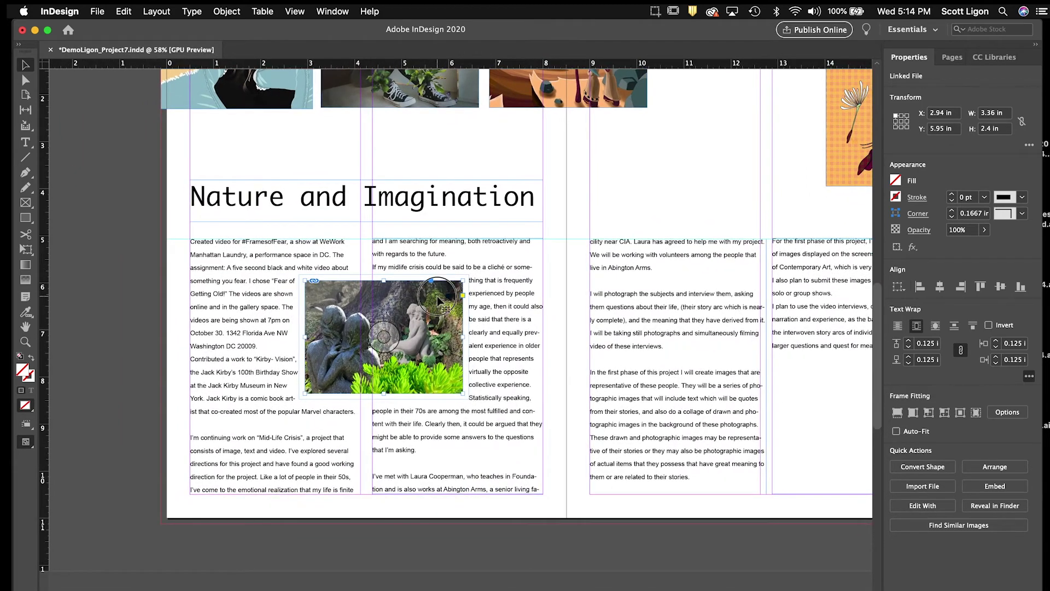
left_click_drag(430, 310, 301, 424)
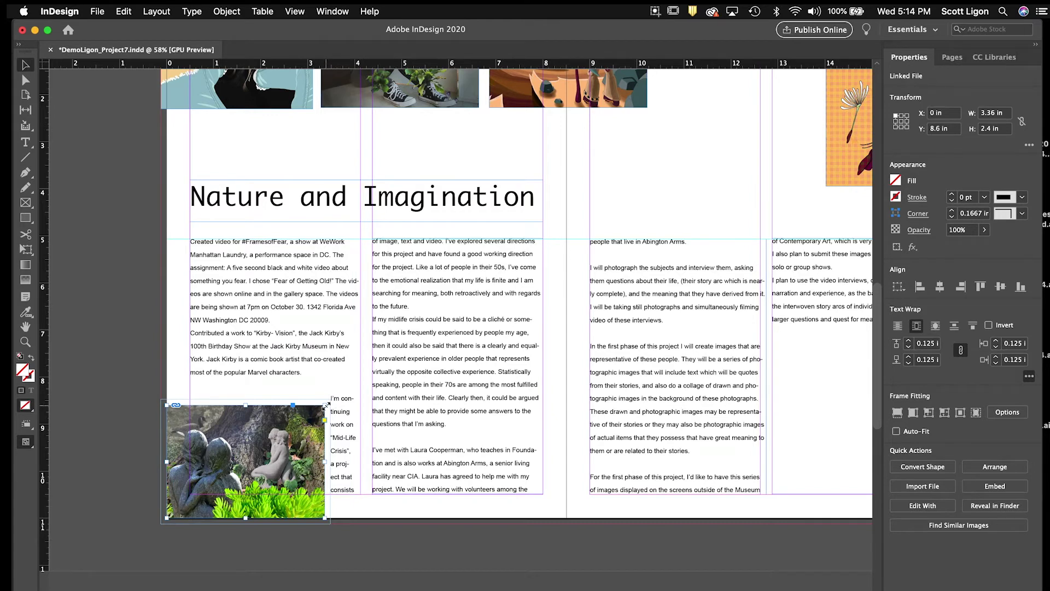
left_click_drag(326, 405, 400, 352)
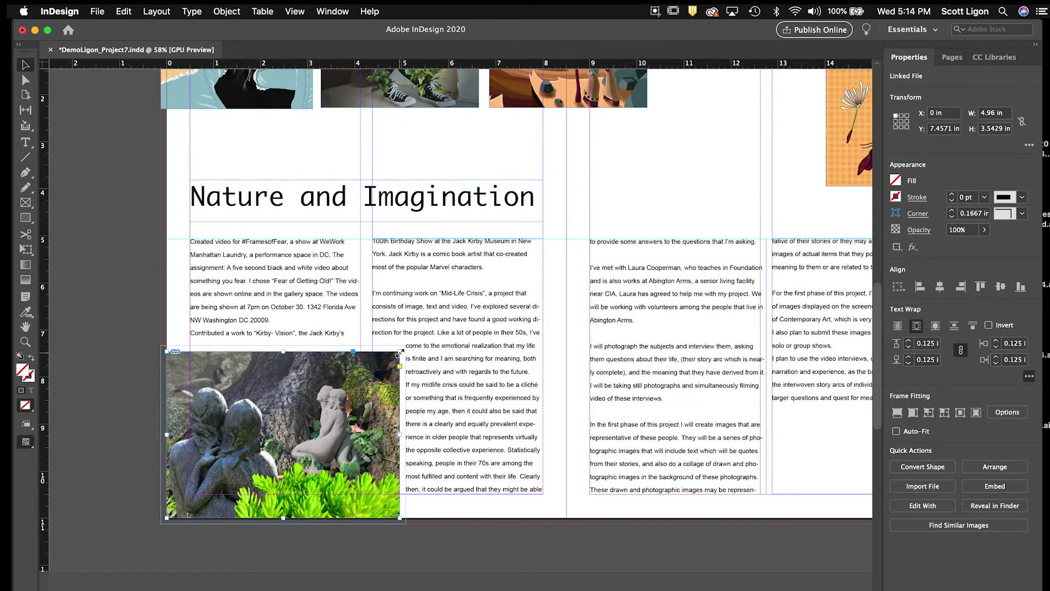
scroll(556, 450, "right", 5)
scroll(556, 450, "up", 3)
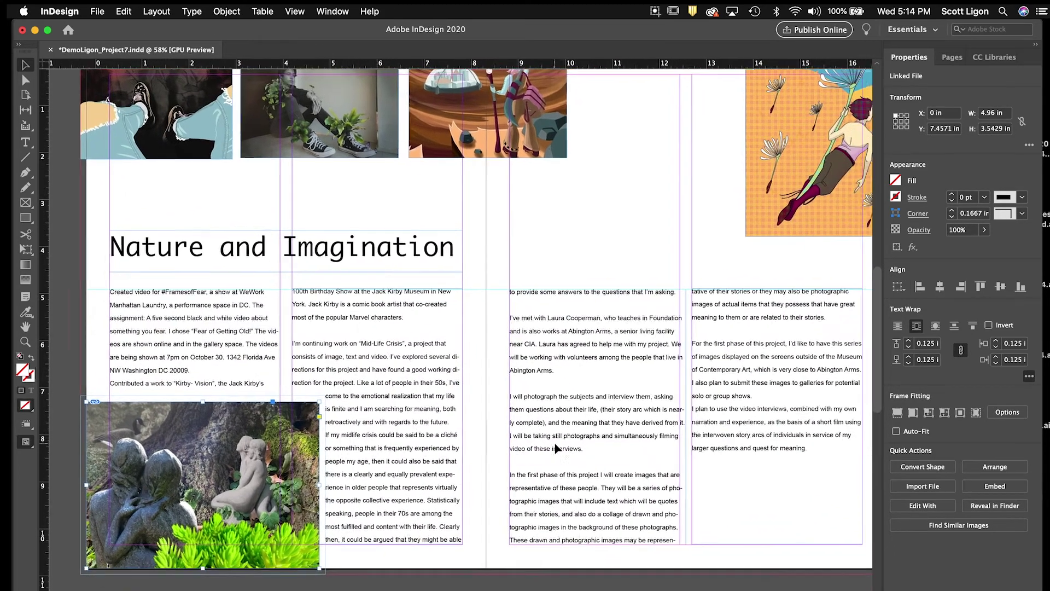
- Position the statue frame at X −0.125 in and nudge it down to Y 7.5256 in
scroll(555, 447, "right", 2)
scroll(555, 447, "up", 3)
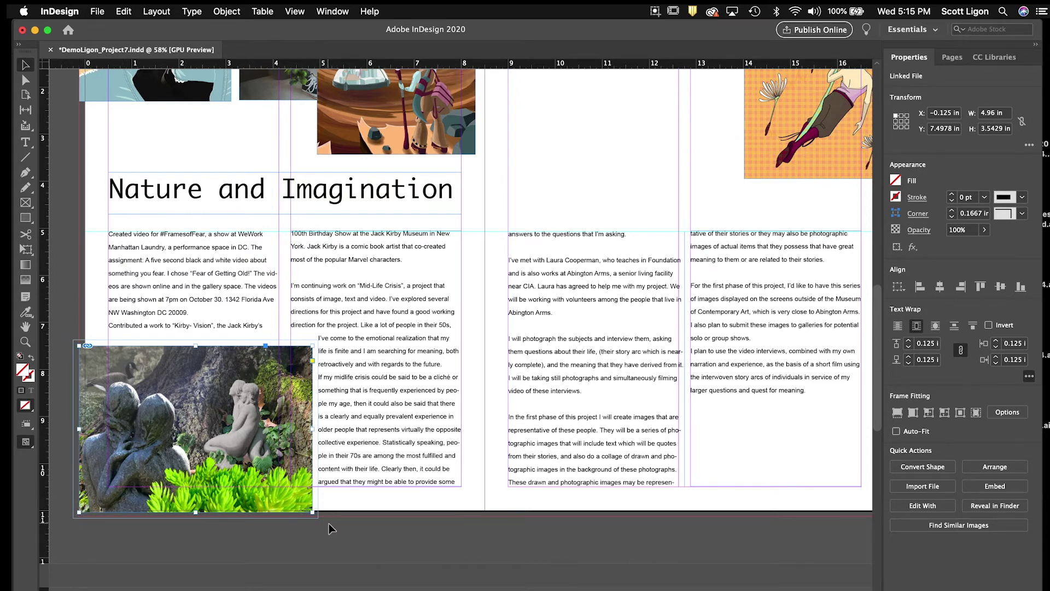
key("Down")
key("Down")
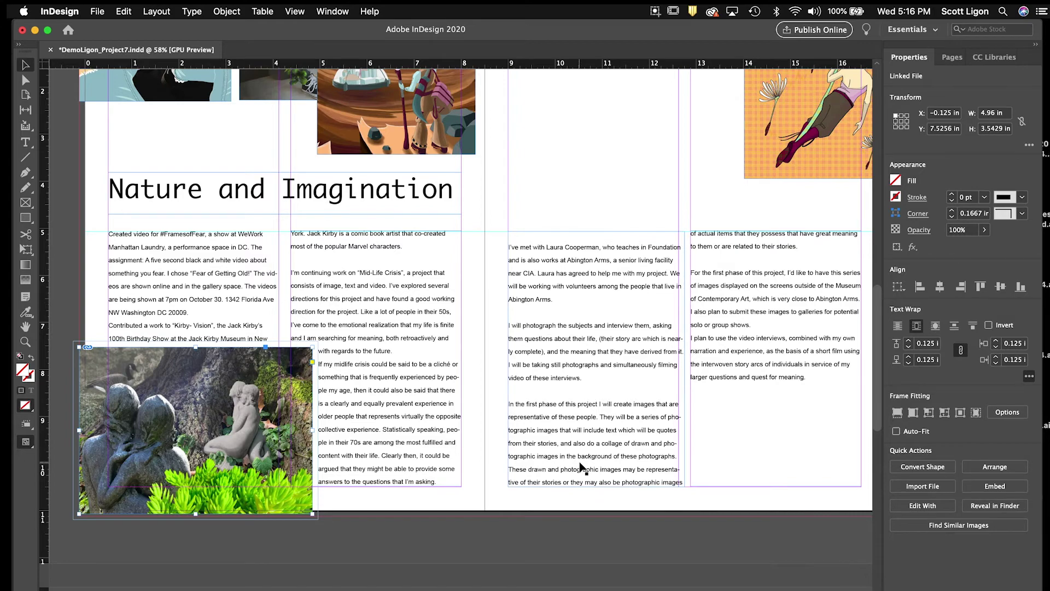
scroll(580, 468, "up", 5)
scroll(581, 468, "right", 5)
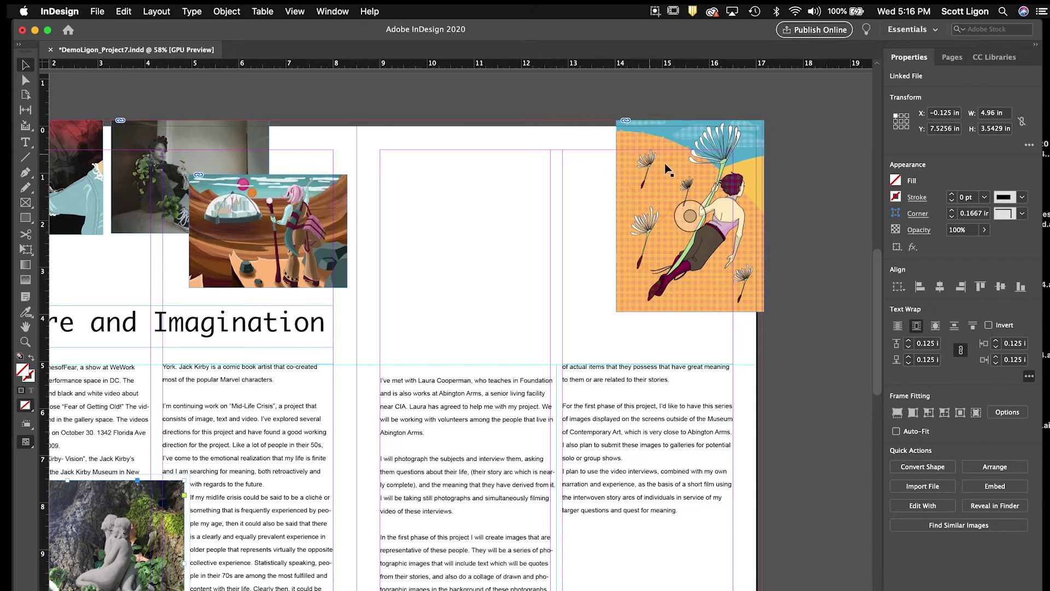
- Enlarge the dandelion illustration to 5.3539 × 6.9286 in across the right page's upper half
left_click(638, 285)
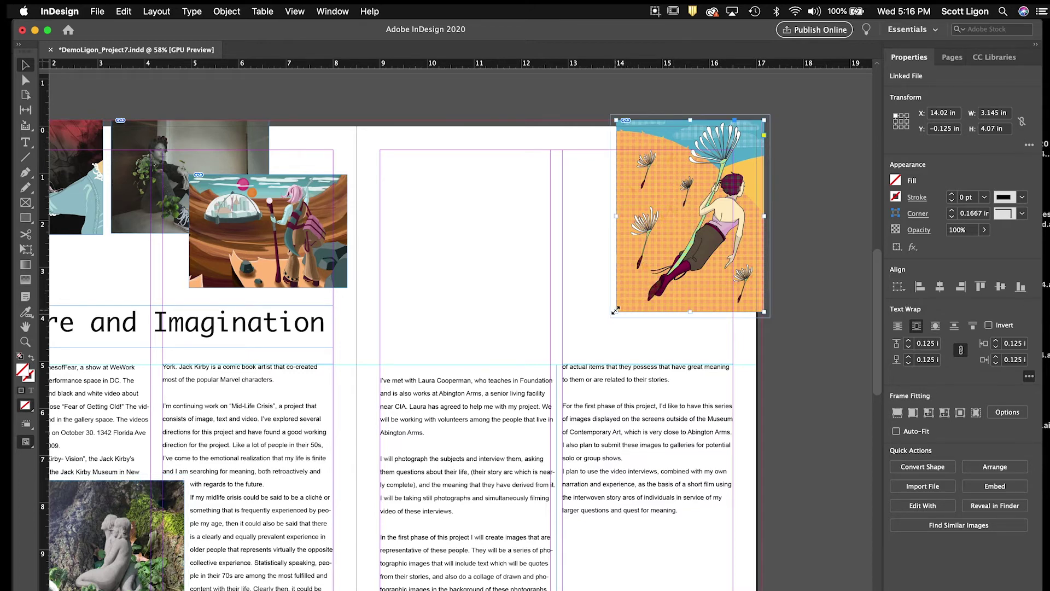
left_click_drag(615, 310, 505, 402)
scroll(509, 383, "down", 5)
scroll(510, 374, "up", 3)
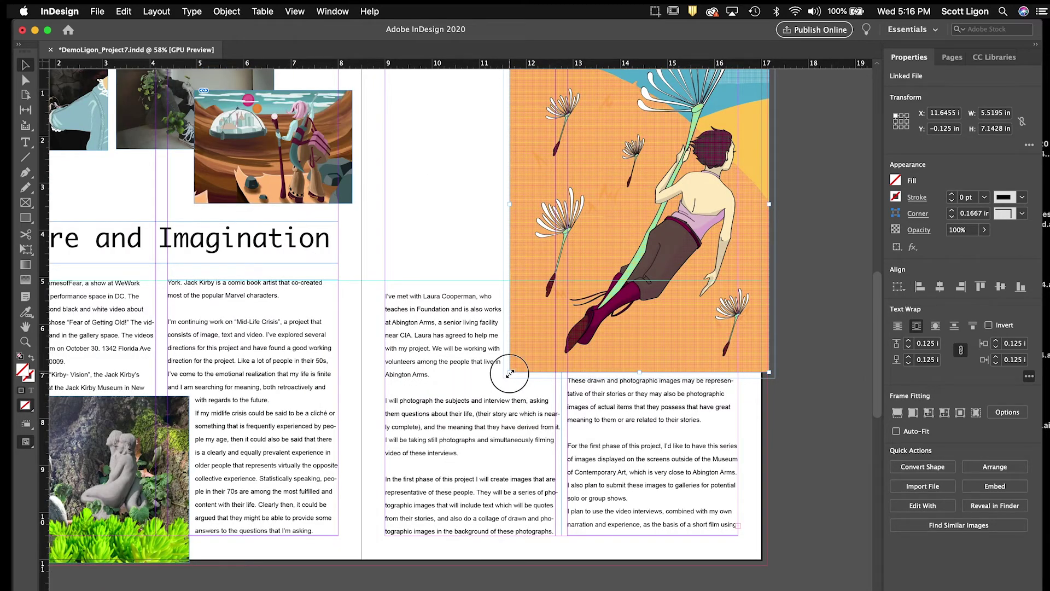
left_click_drag(510, 374, 518, 354)
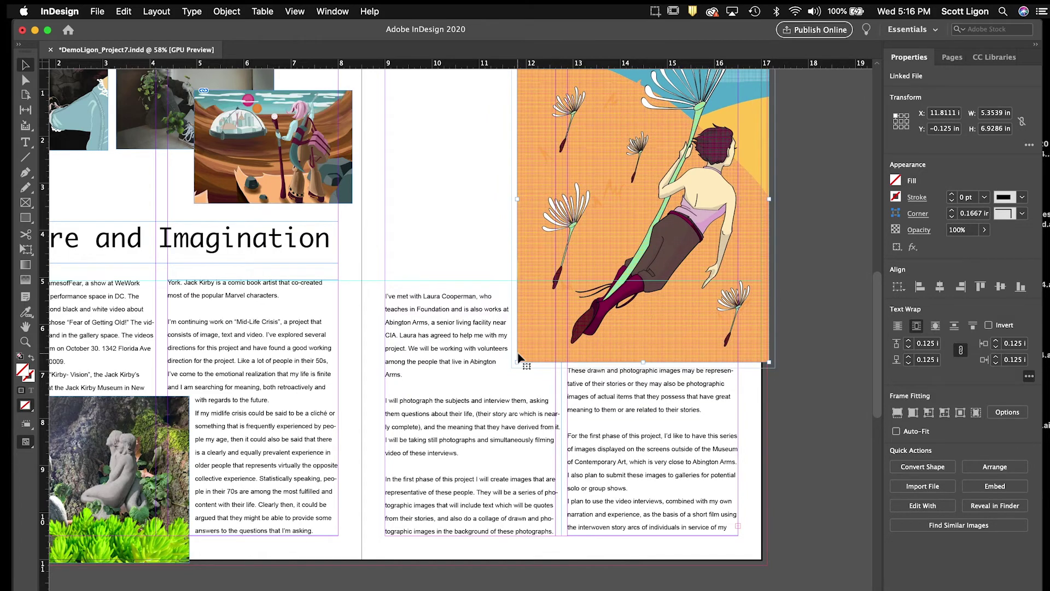
scroll(613, 437, "left", 2)
scroll(613, 437, "up", 1)
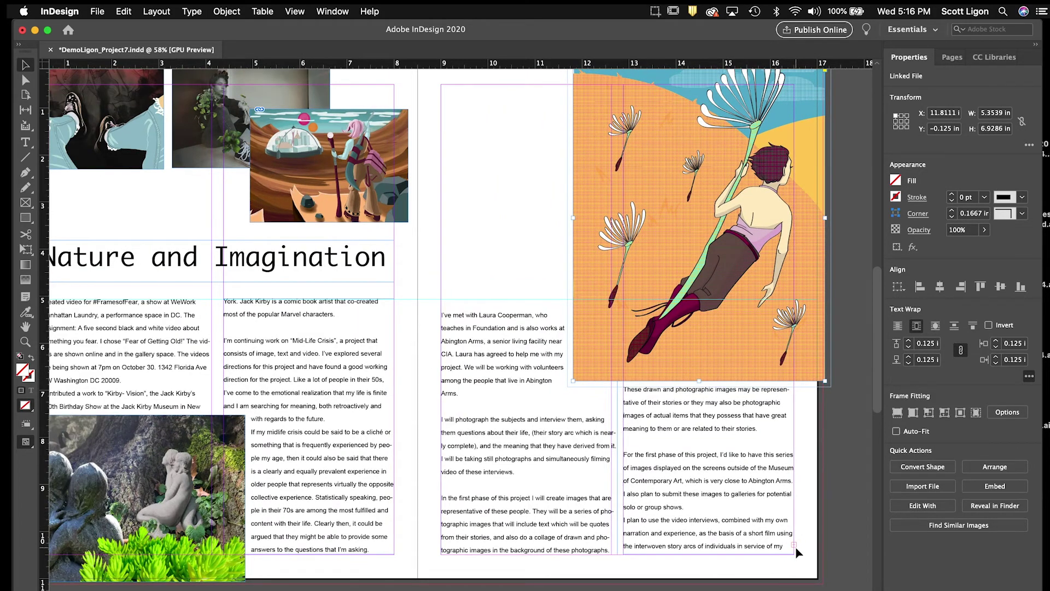
scroll(727, 521, "left", 2)
scroll(727, 521, "down", 1)
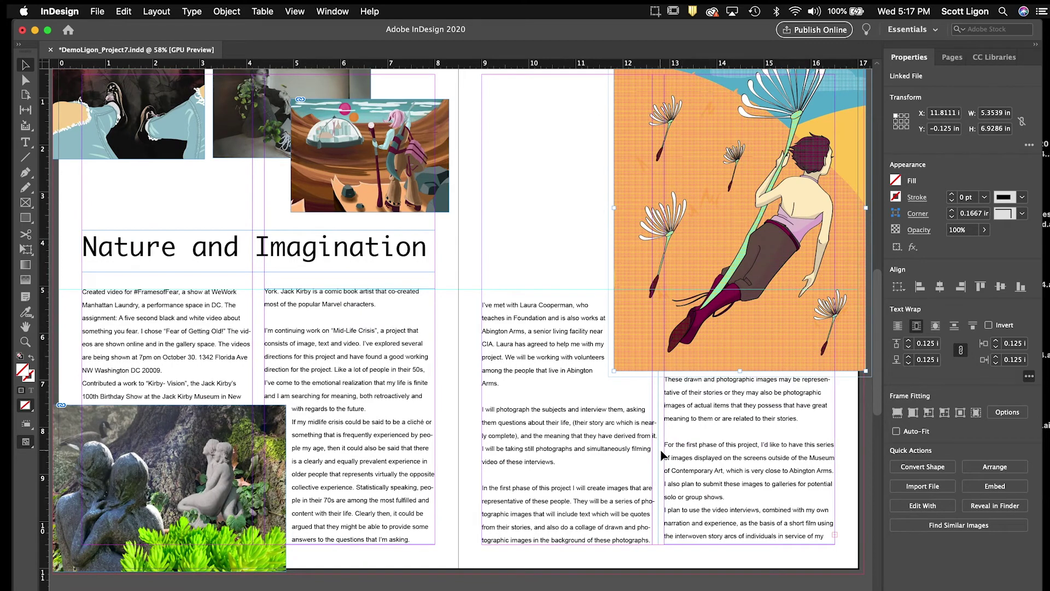
scroll(651, 452, "down", 1)
scroll(650, 451, "down", 1)
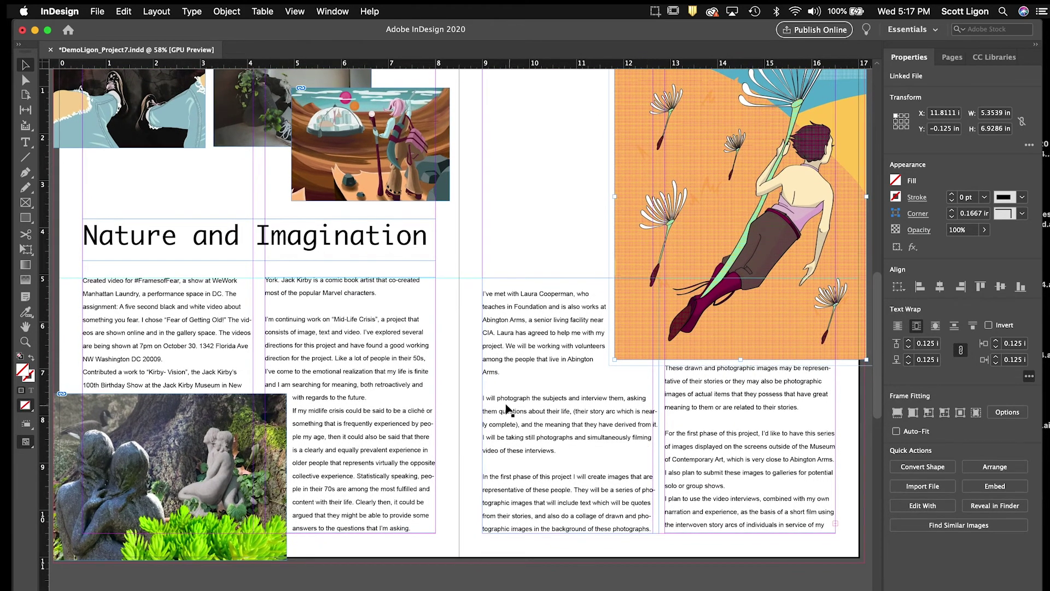
- Delete the empty paragraph above the 'I will photograph' paragraph
left_click(25, 142)
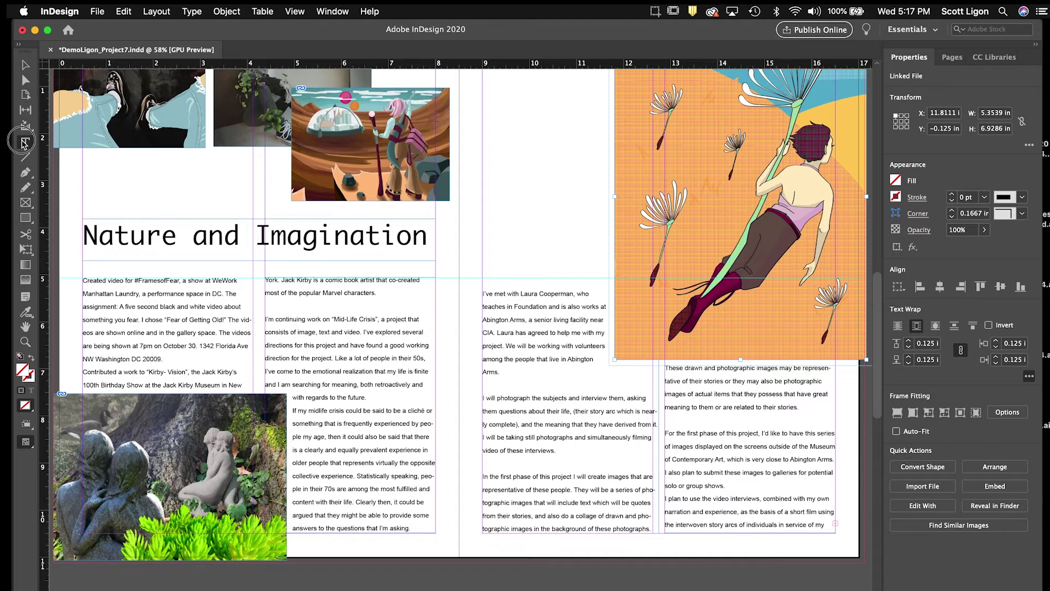
left_click(485, 397)
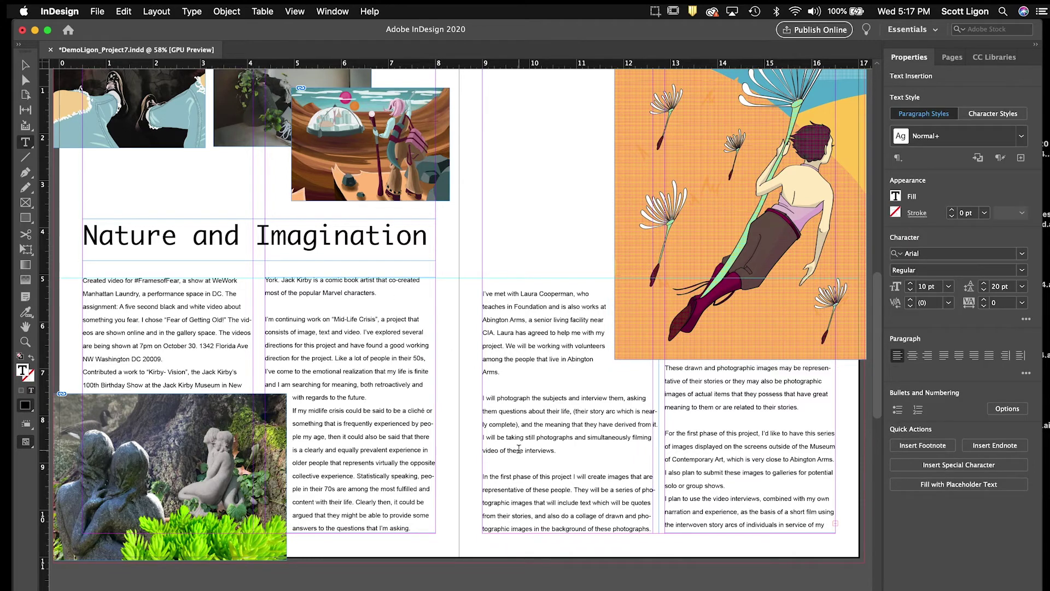
key("BackSpace")
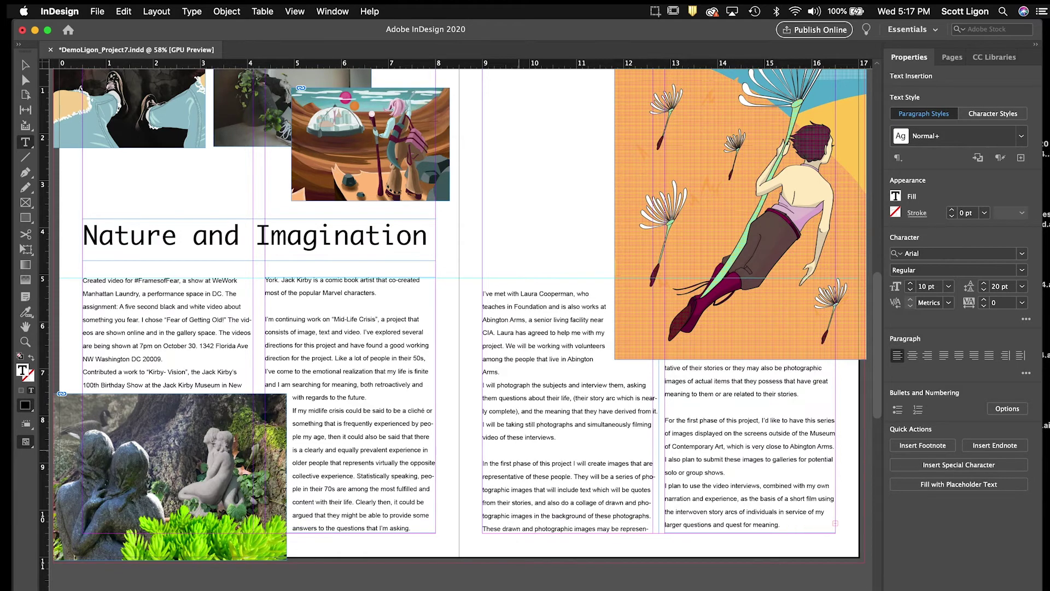
key("BackSpace")
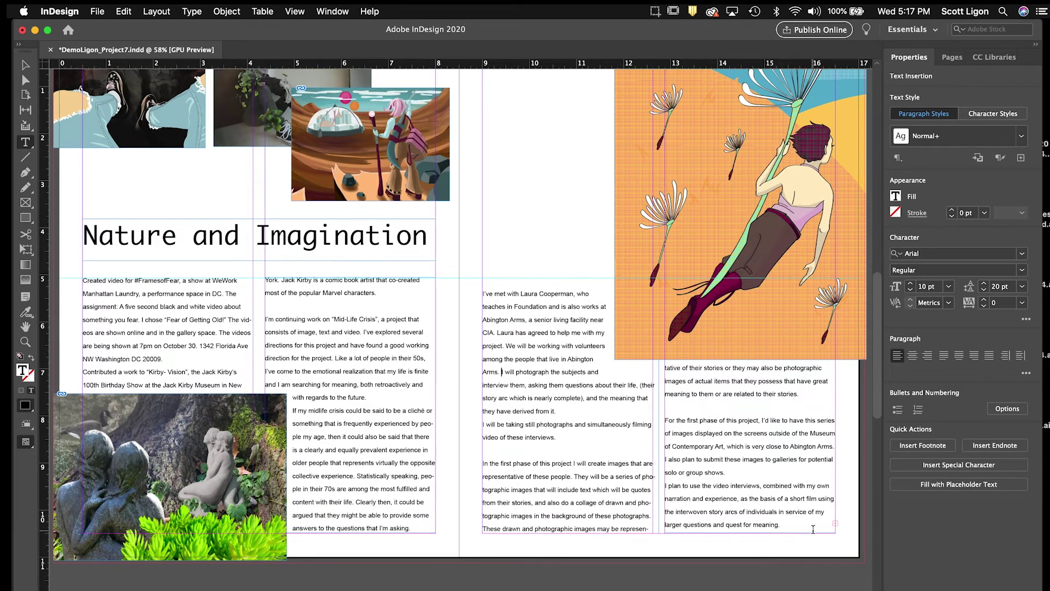
- Set the whole threaded story's body text size to 9.5 pt
left_click(108, 280)
left_click(124, 12)
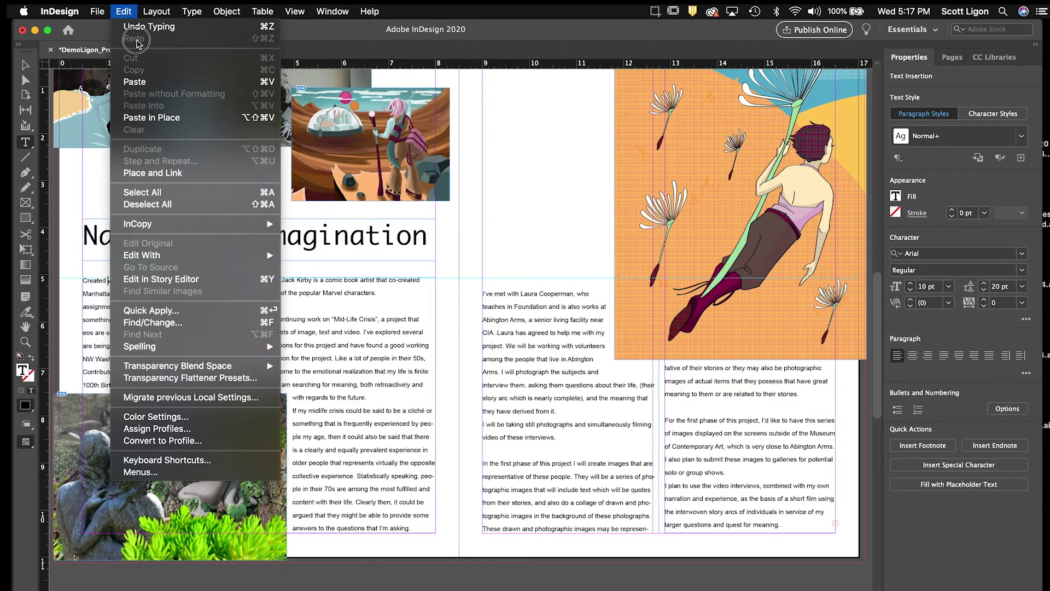
left_click(143, 192)
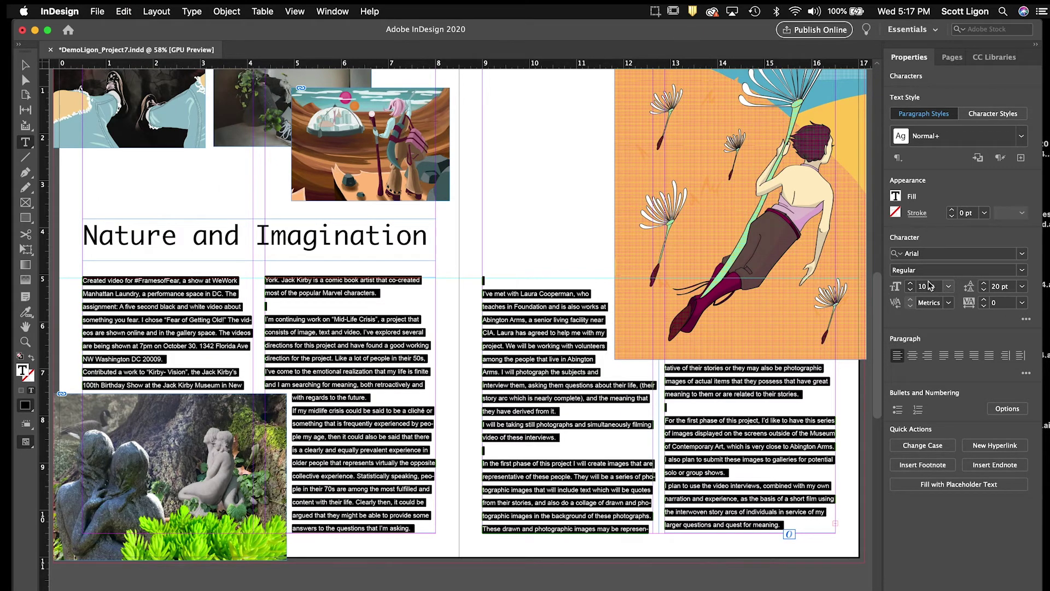
left_click(910, 290)
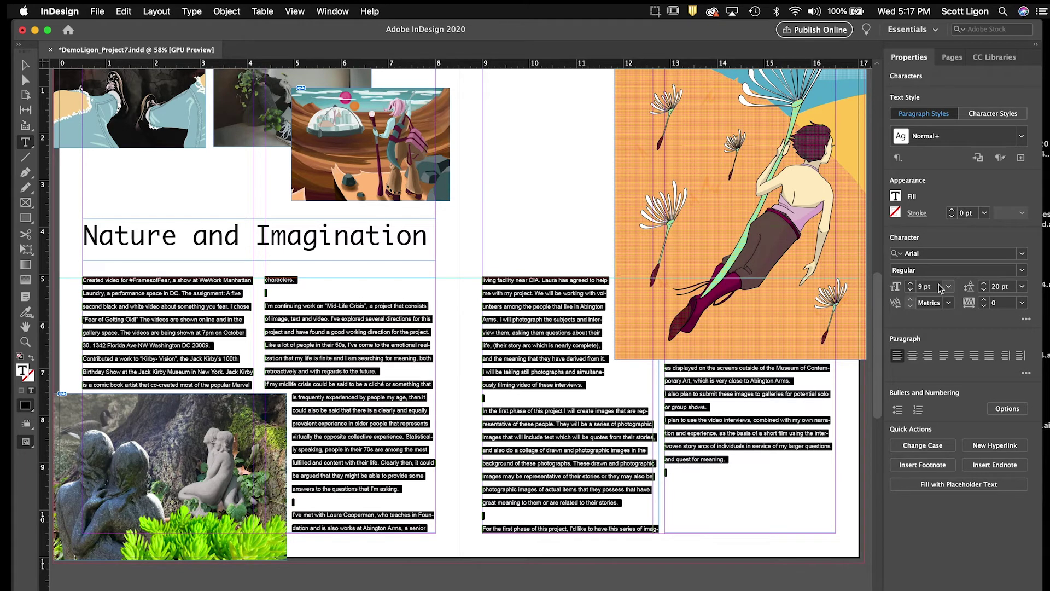
left_click(924, 288)
type(".5")
key("Tab")
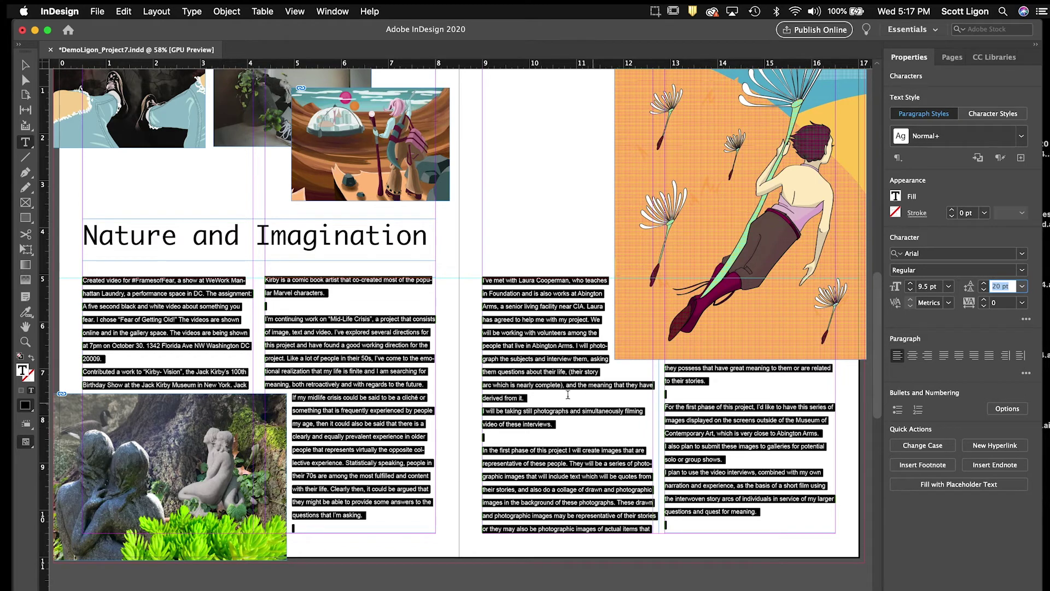
- Insert an empty paragraph after 'derived from it.'
left_click(542, 396)
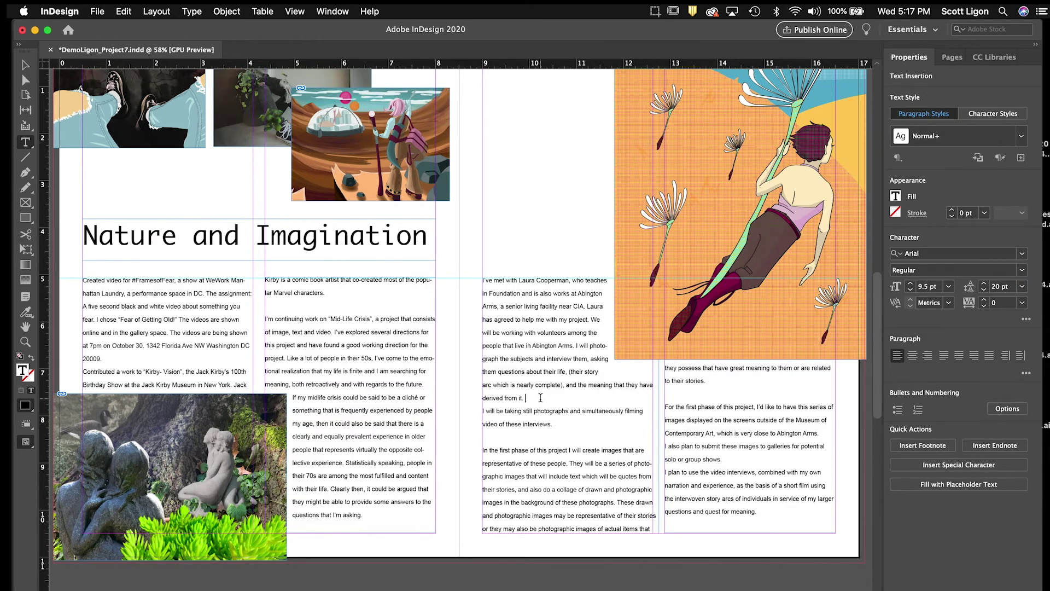
key("Return")
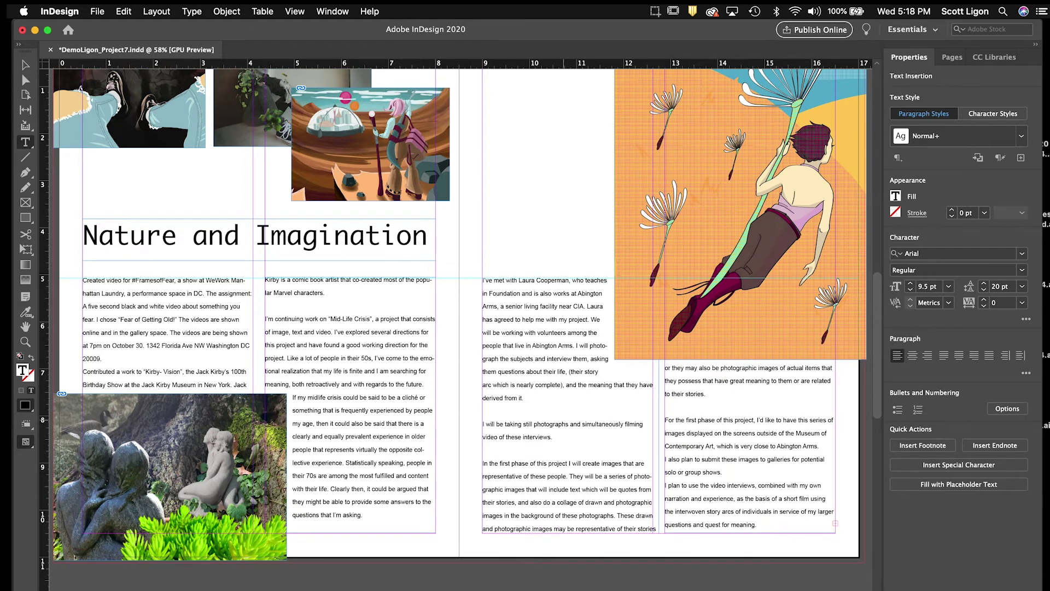
key("BackSpace")
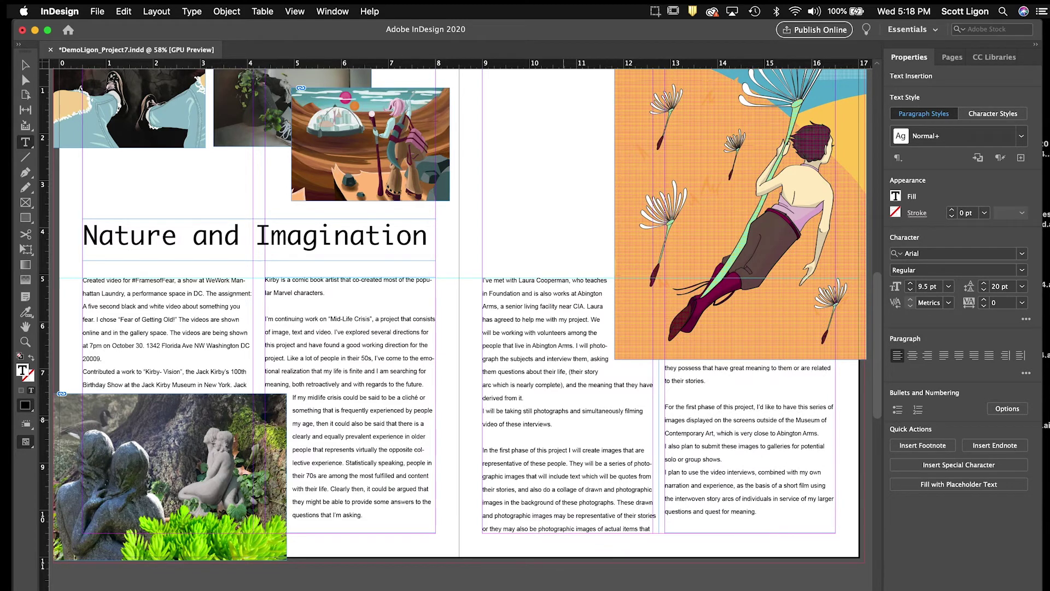
key("Return")
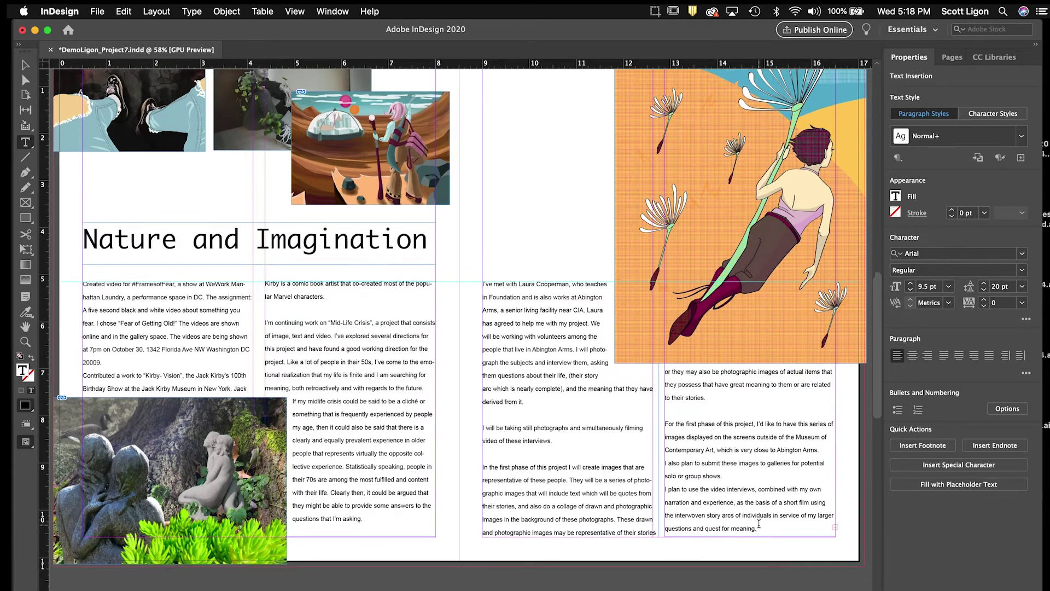
scroll(758, 524, "up", 2)
- Move the plants photo into the top-left corner with the shoe illustration beside it
scroll(759, 524, "up", 3)
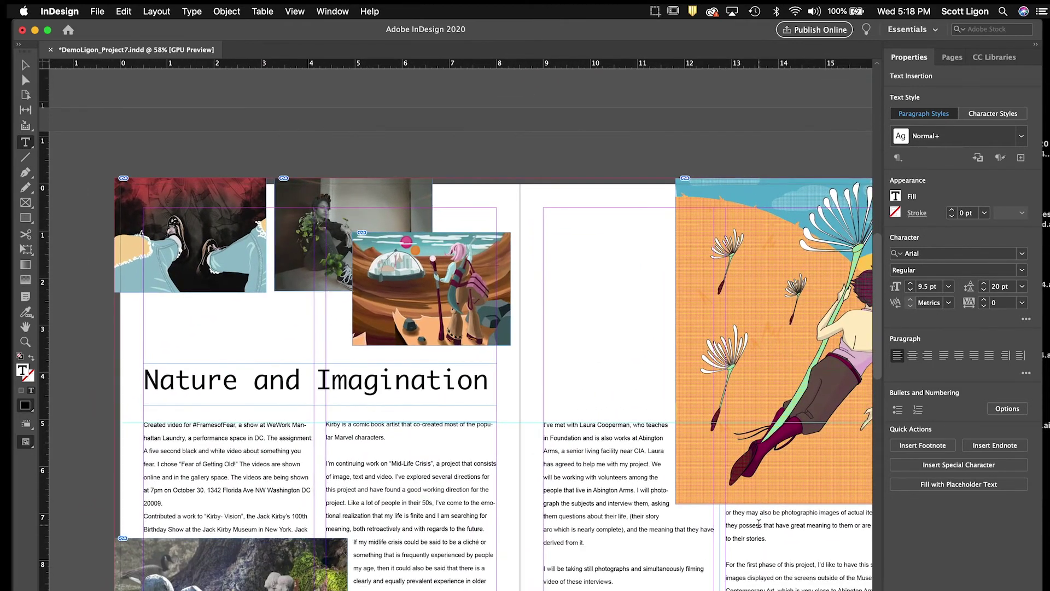
scroll(758, 524, "up", 1)
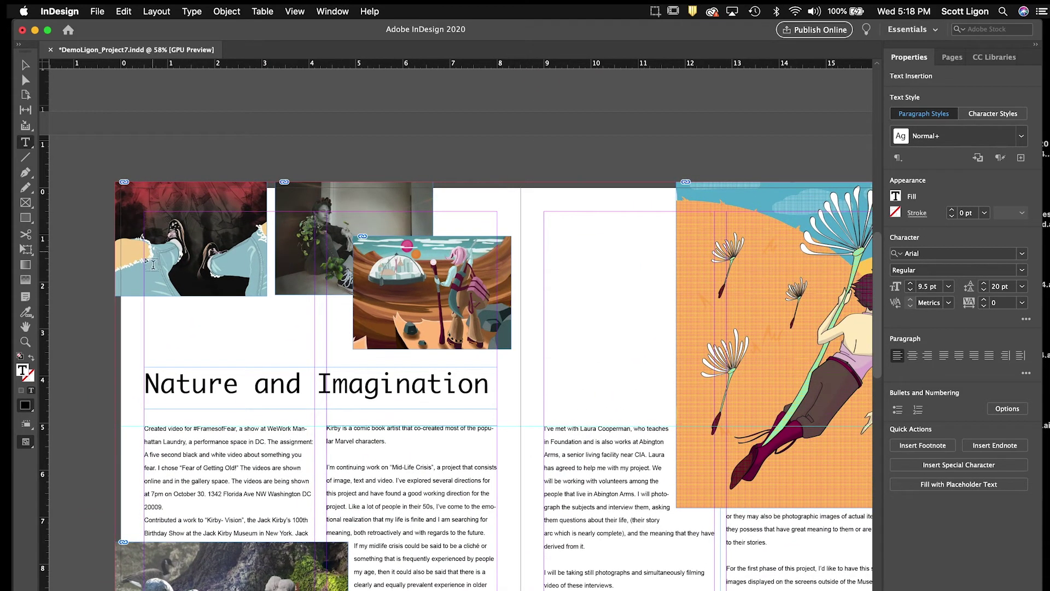
left_click(25, 65)
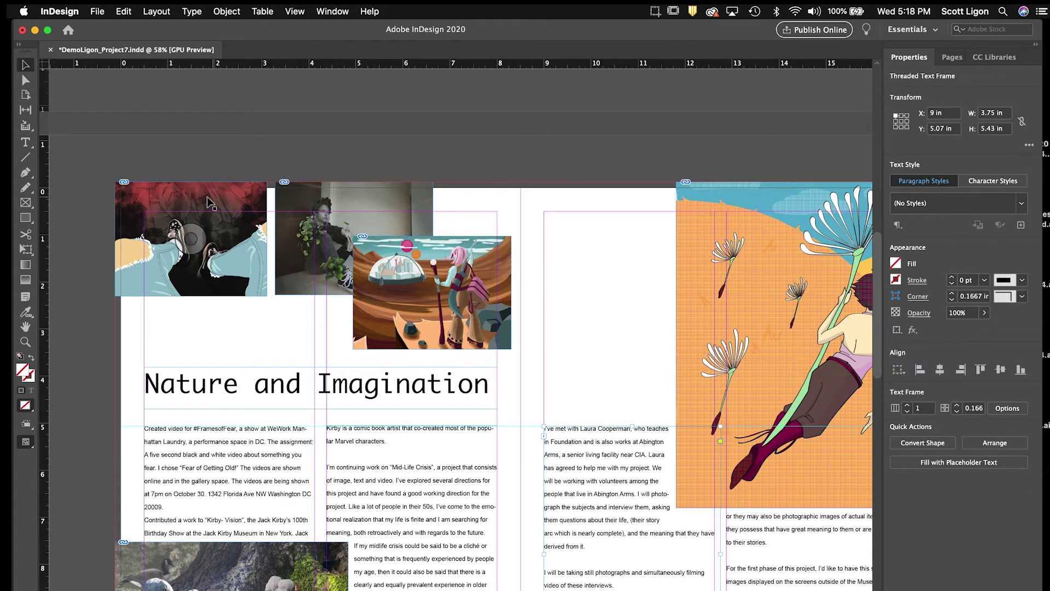
left_click_drag(198, 198, 573, 206)
left_click_drag(375, 195, 220, 204)
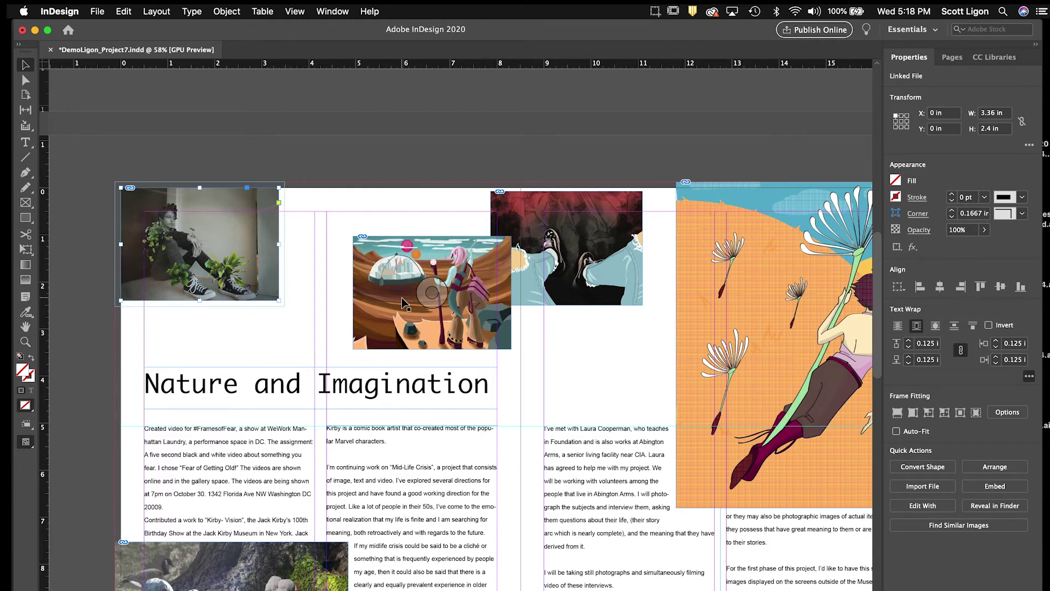
left_click_drag(504, 209, 352, 202)
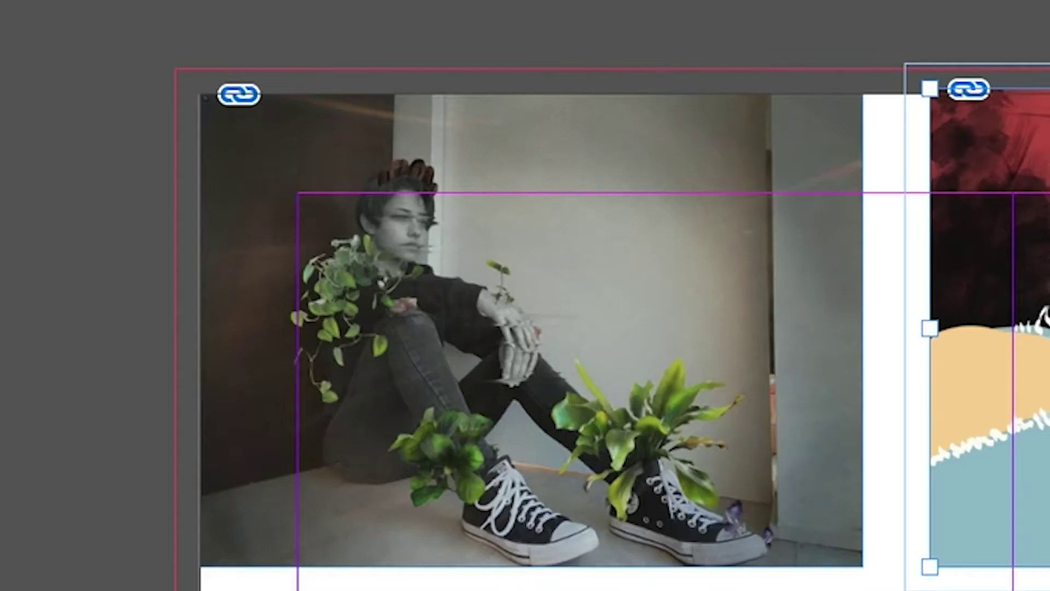
left_click(572, 122)
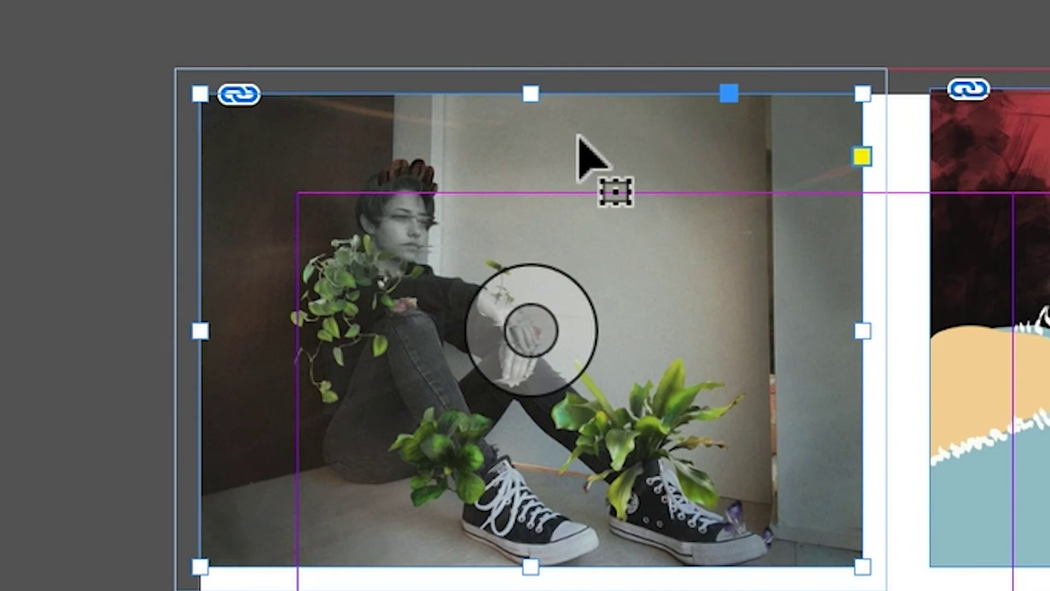
key("Up")
key("Up")
key("Up")
key("Up")
key("Up")
key("Up")
key("Up")
key("Up")
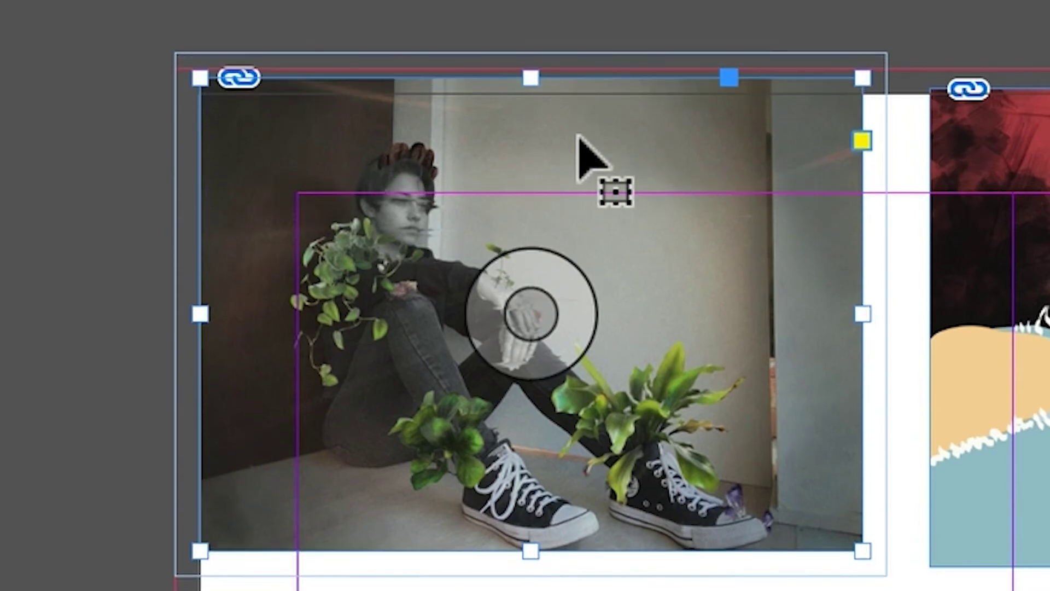
key("Up")
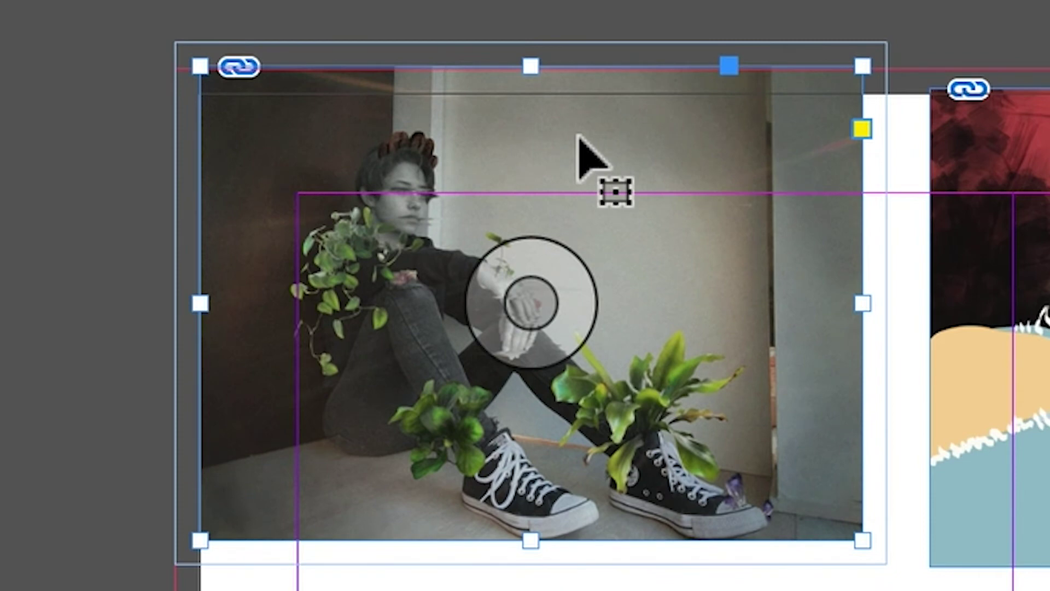
key("Left")
key("Left")
key("Left")
key("Left")
key("Left")
key("Left")
key("Left")
key("Left")
key("Left")
key("Left")
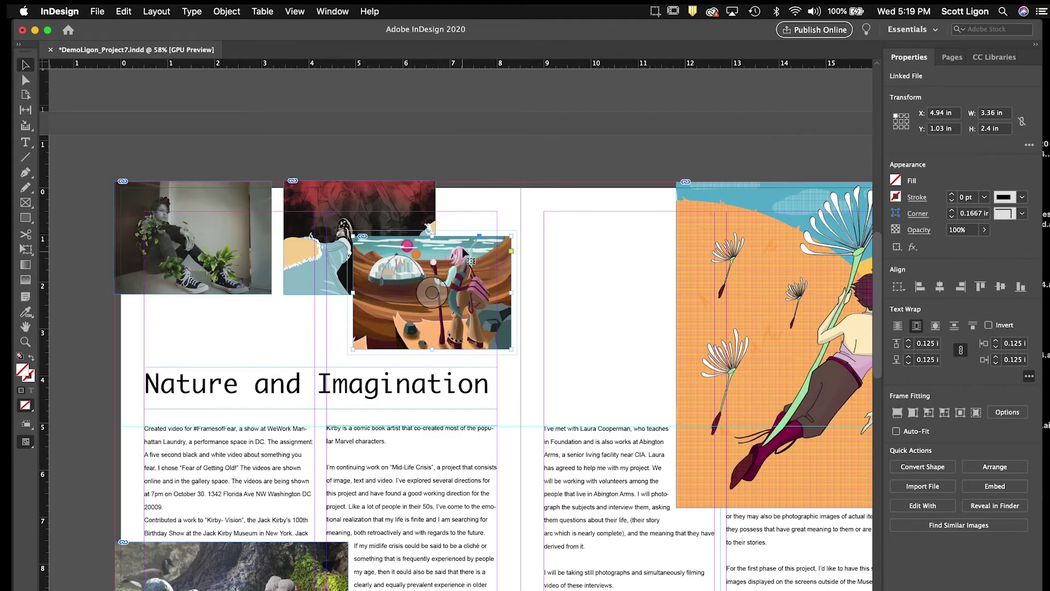
- Move the desert scene up into the top row, nudging it to Y −0.1117 in
left_click_drag(472, 250, 572, 235)
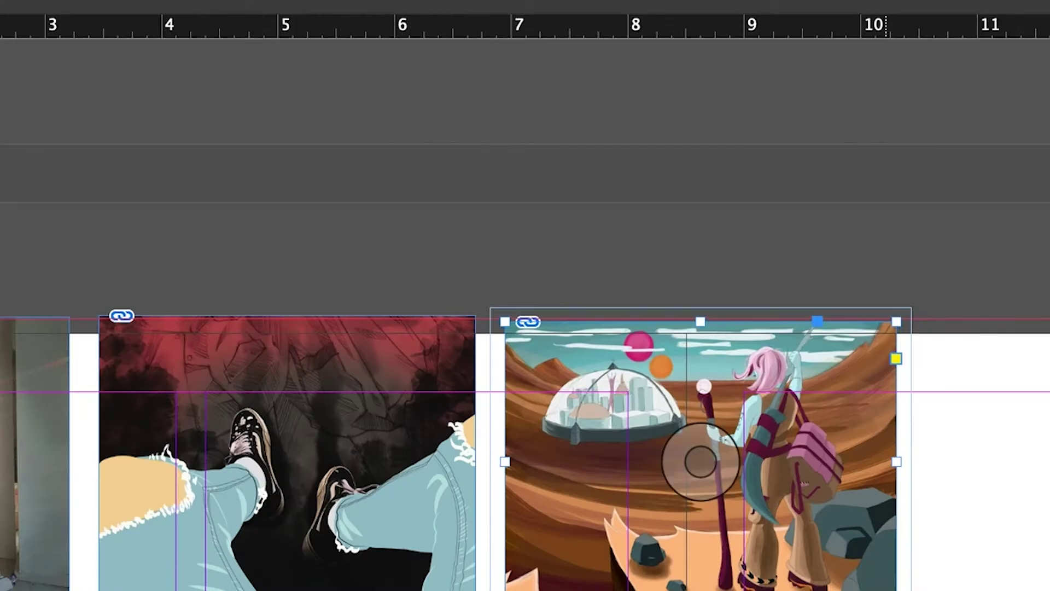
scroll(445, 47, "down", 3)
scroll(445, 47, "left", 2)
left_click_drag(364, 28, 329, 480)
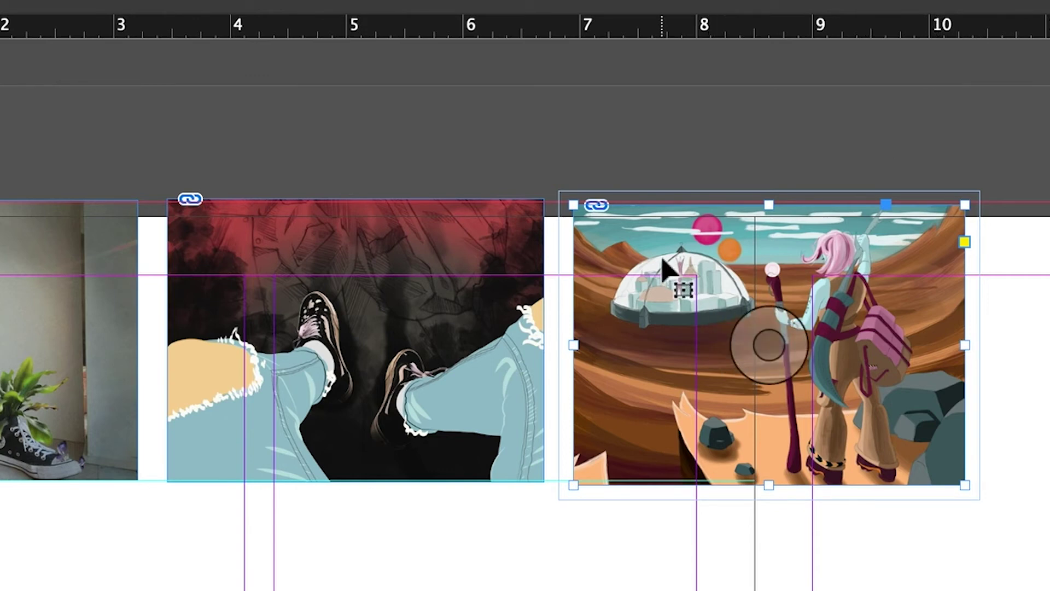
key("Up")
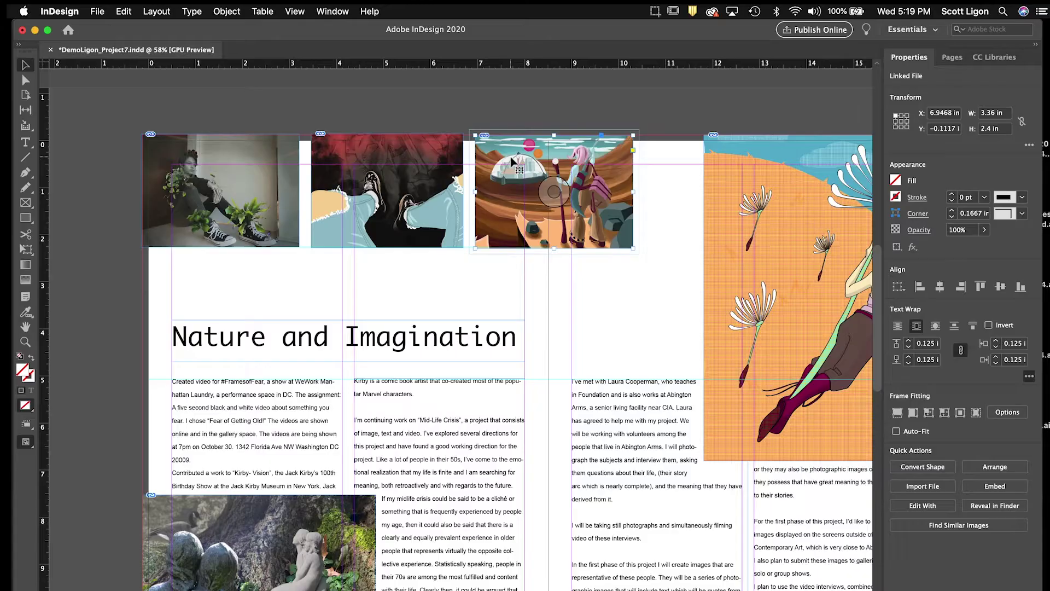
- Scale the plants, shoe and desert images together to about 11.69 × 2.73 in
left_click(251, 172)
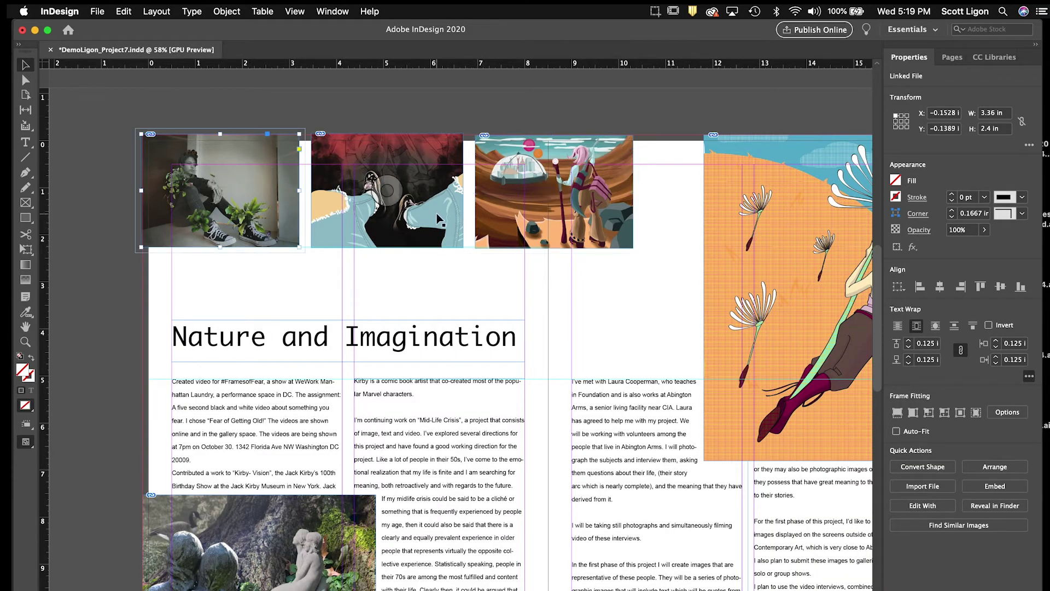
left_click(457, 214, "shift")
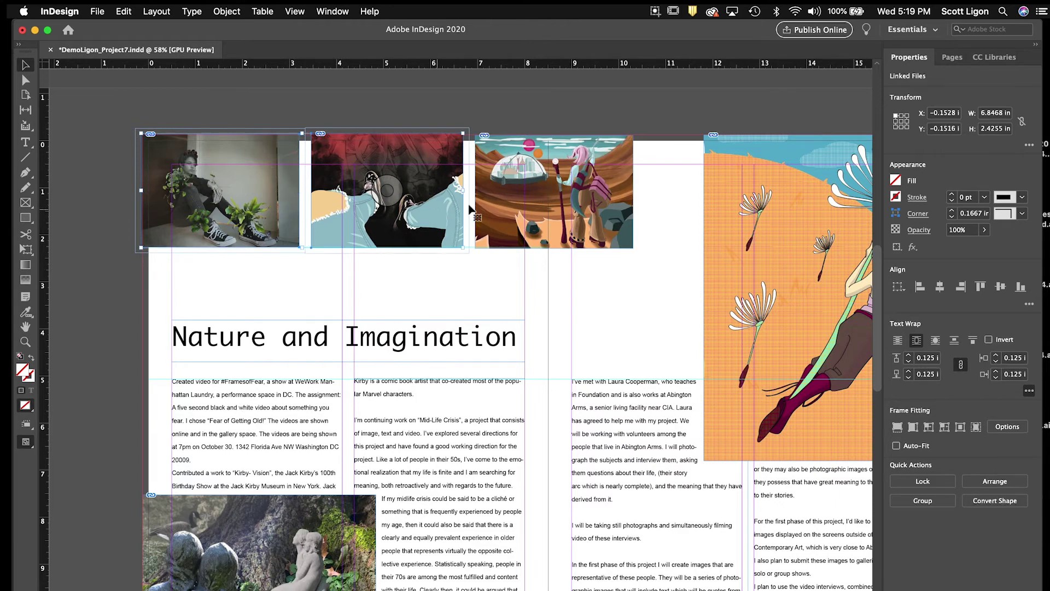
left_click(514, 219, "shift")
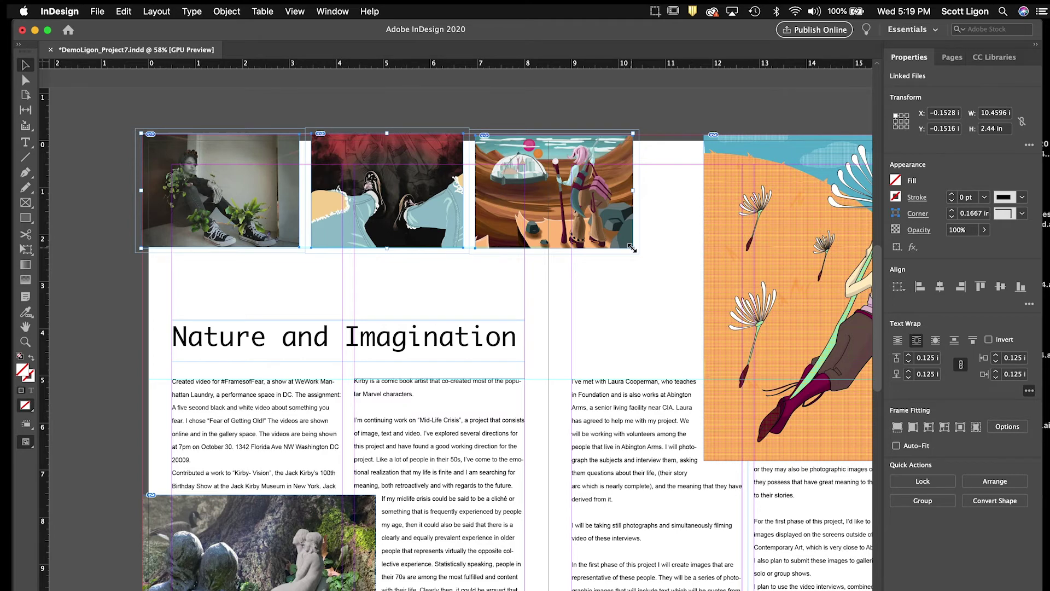
left_click_drag(631, 247, 661, 263)
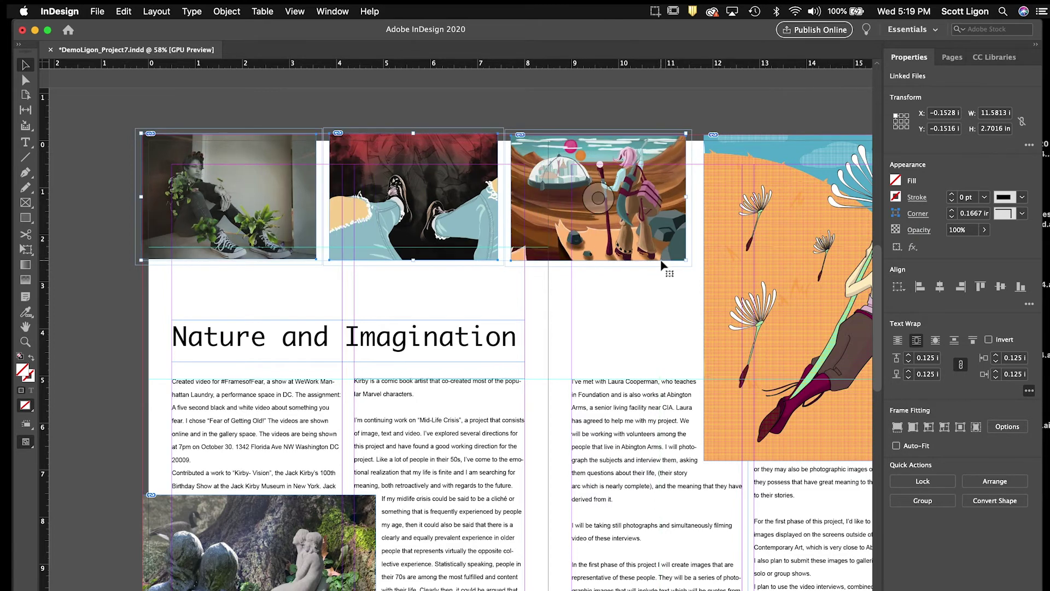
left_click_drag(687, 259, 684, 262)
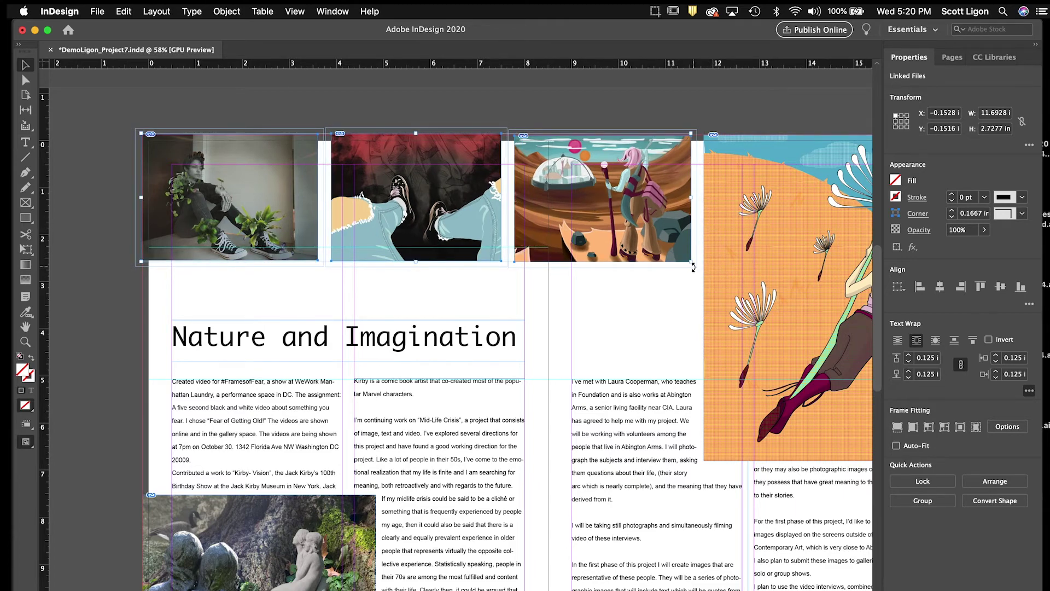
scroll(602, 279, "right", 5)
scroll(601, 279, "down", 1)
left_click(535, 293)
- End the last column's final paragraph with a period after 'questions and quest for meaning', then preview the spread
scroll(575, 308, "left", 4)
scroll(574, 307, "down", 1)
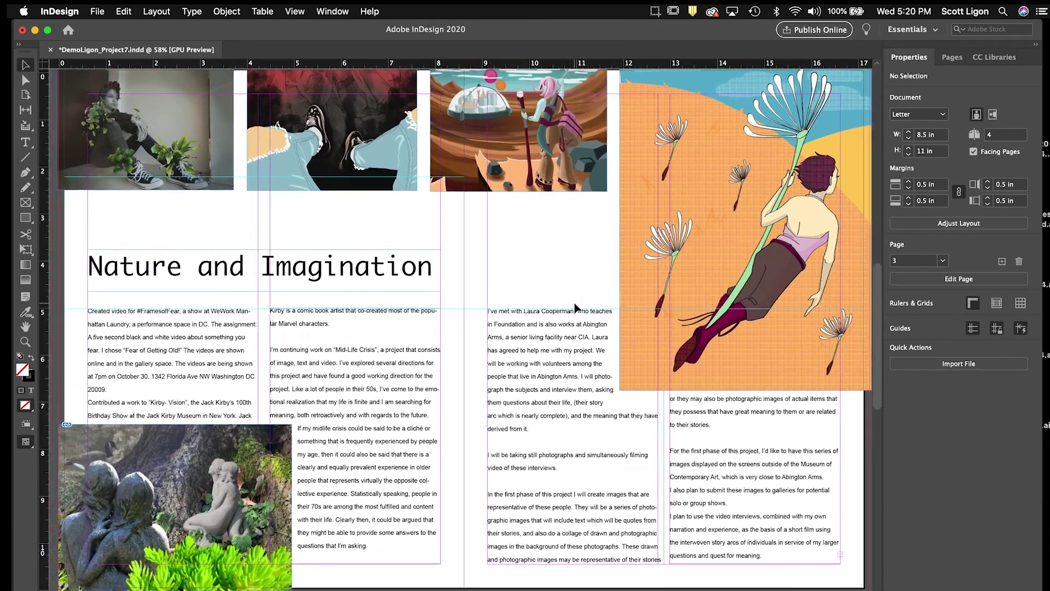
scroll(575, 308, "up", 3)
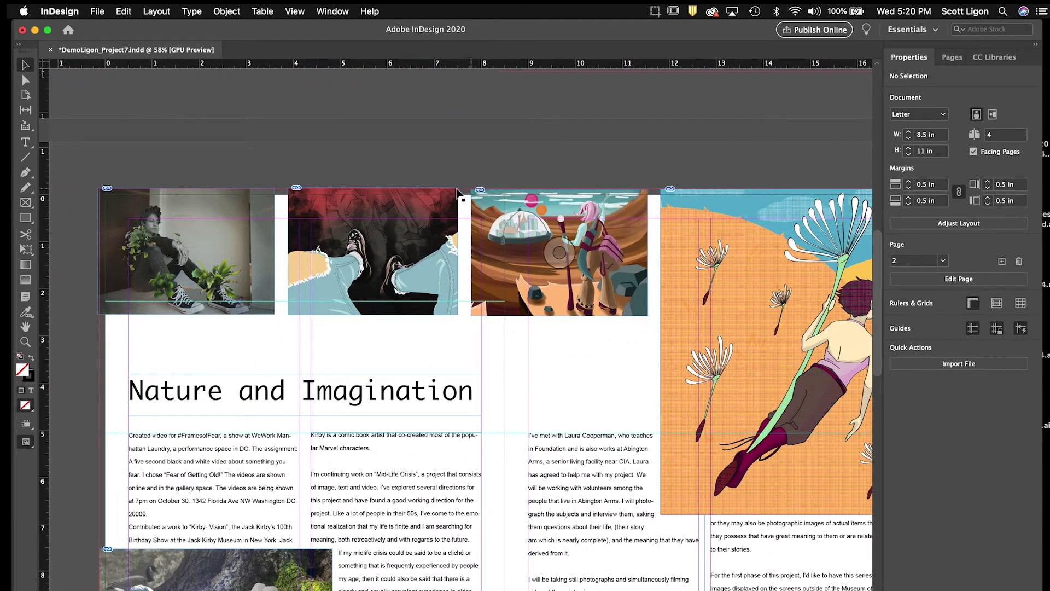
scroll(498, 248, "down", 10)
scroll(498, 248, "right", 3)
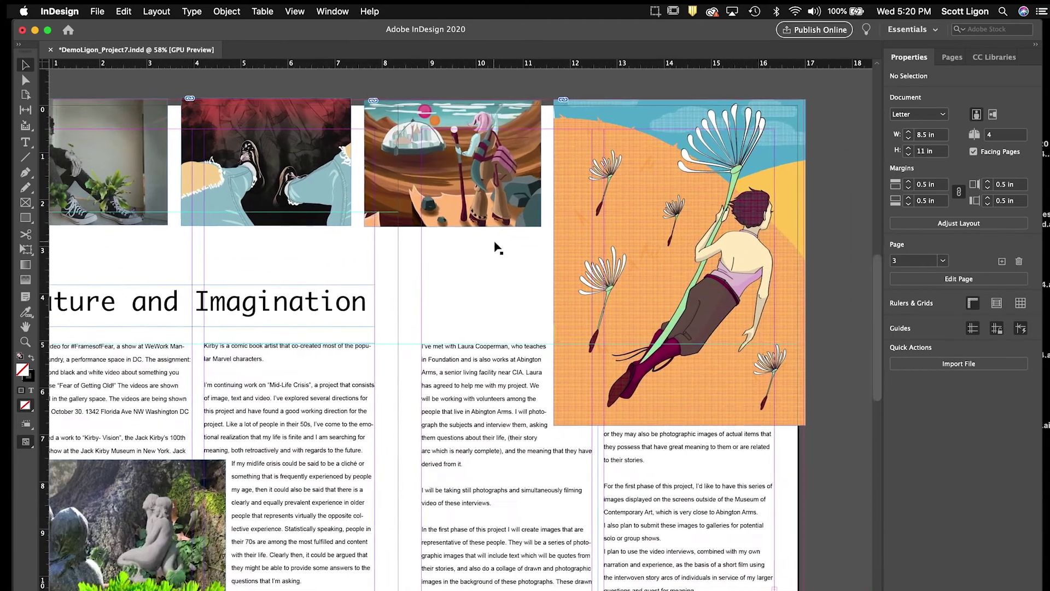
scroll(498, 247, "left", 4)
scroll(497, 247, "up", 5)
scroll(497, 248, "left", 2)
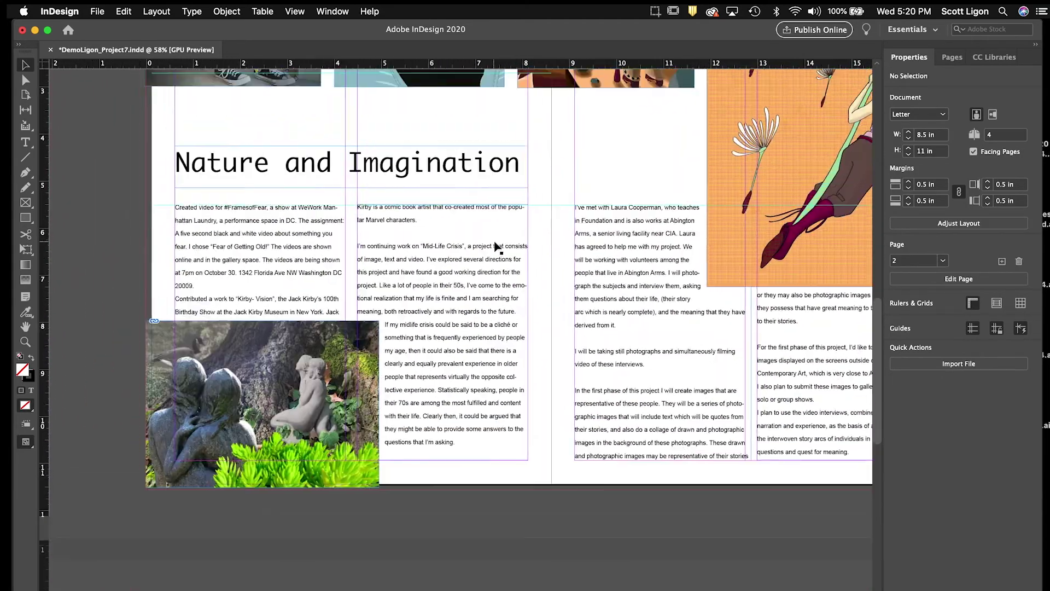
scroll(496, 247, "up", 1)
scroll(496, 247, "right", 1)
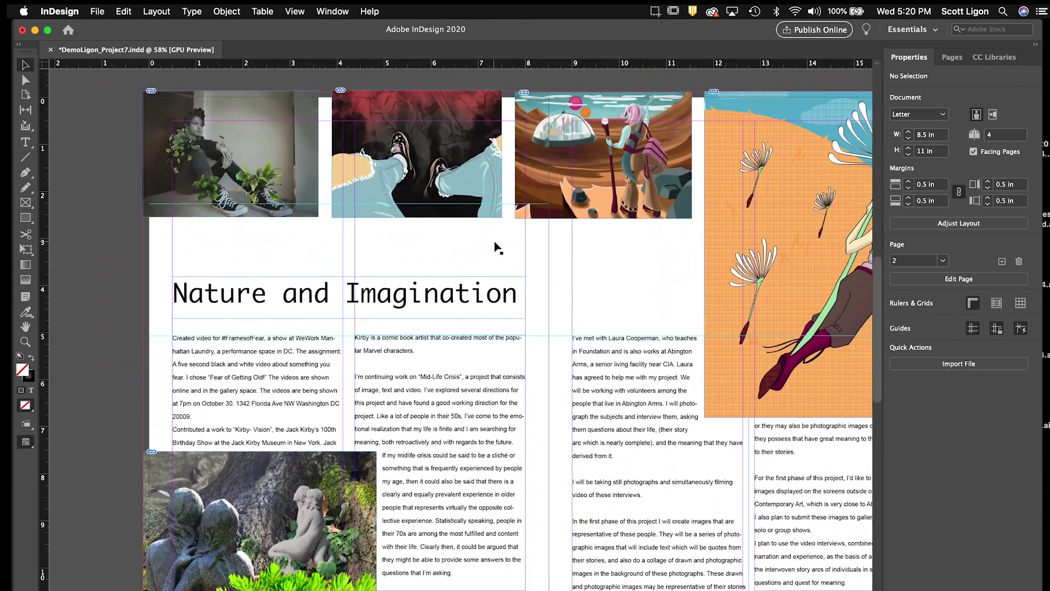
scroll(171, 212, "down", 2)
scroll(171, 213, "right", 4)
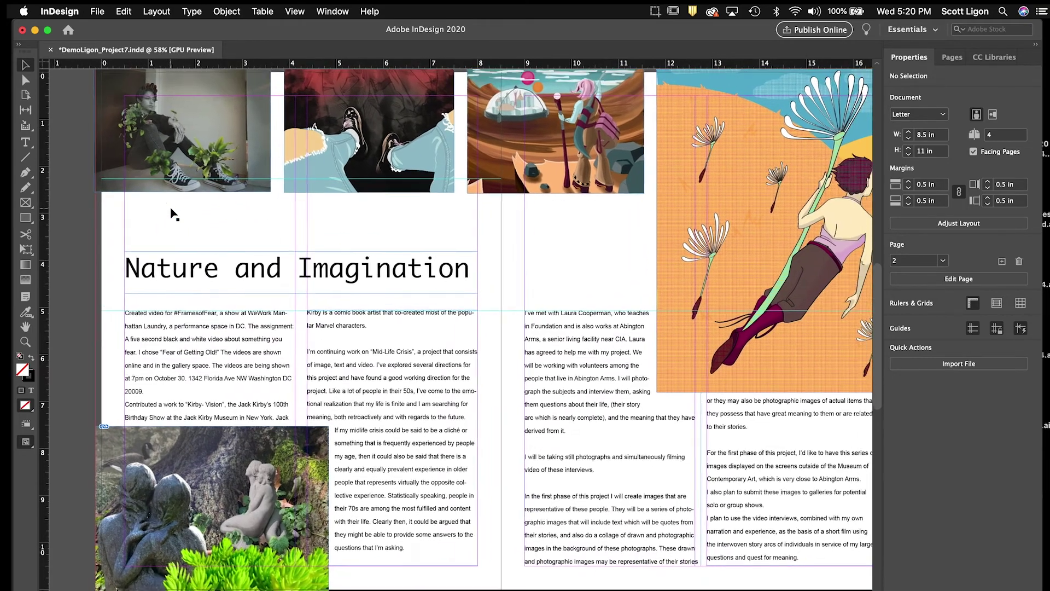
scroll(171, 212, "up", 2)
scroll(171, 212, "down", 4)
scroll(172, 212, "left", 3)
scroll(172, 212, "up", 3)
scroll(171, 212, "right", 1)
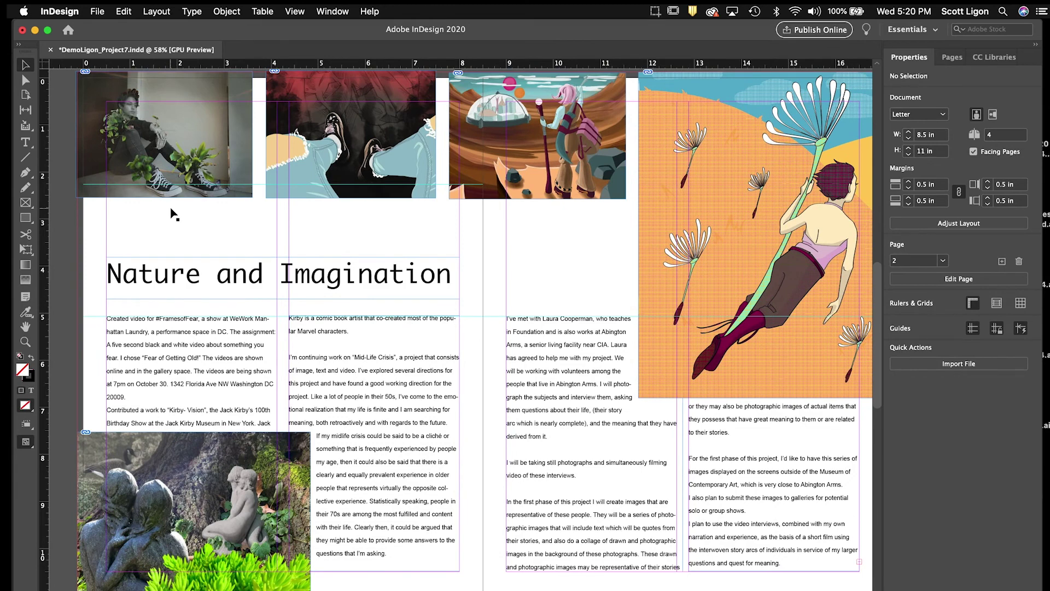
key("super+minus")
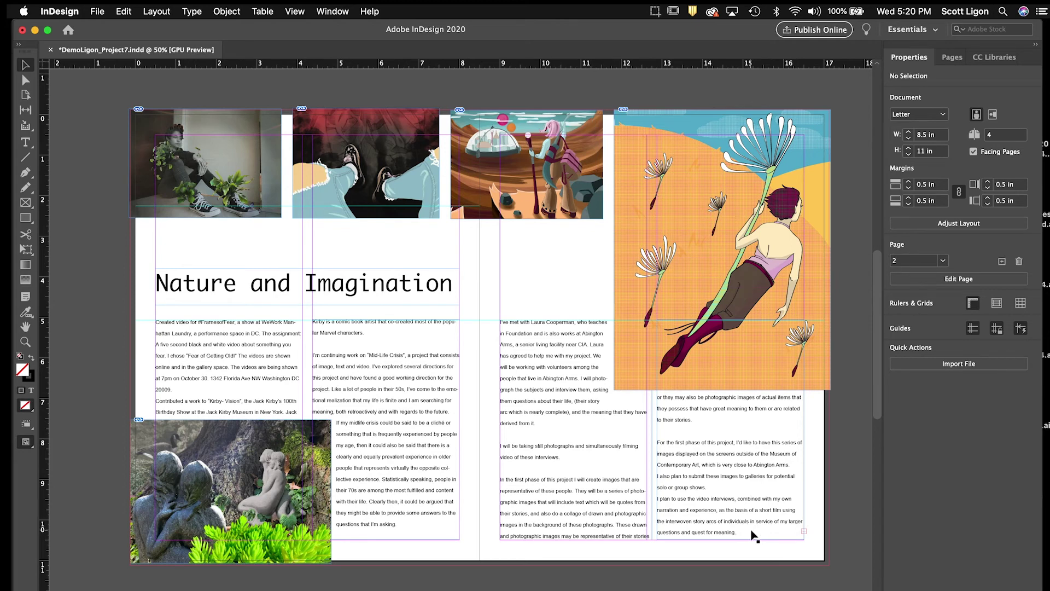
type(".")
key("w")
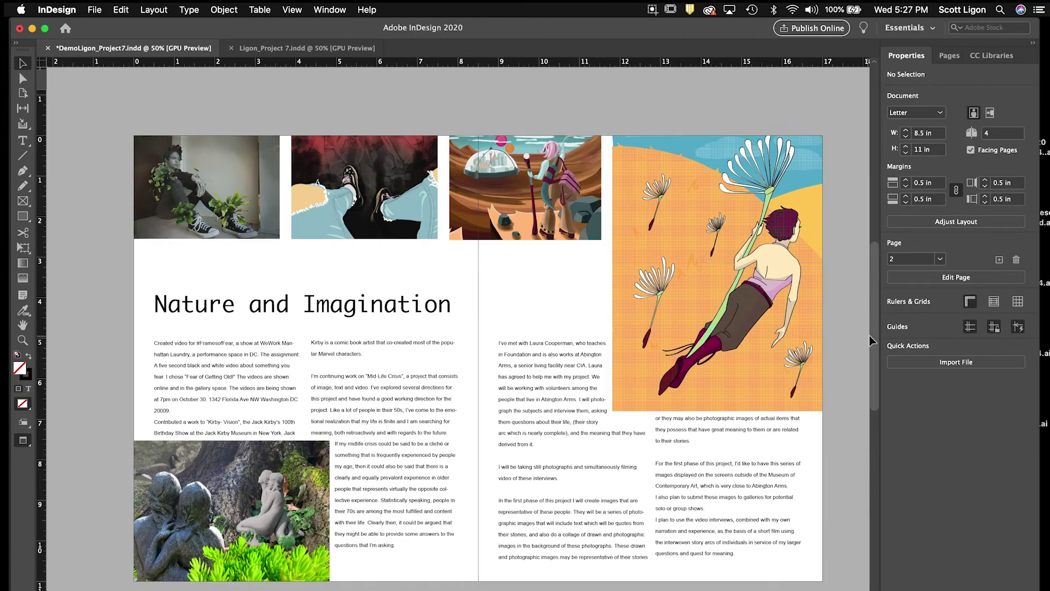
- Scroll down to bring the blank Letter-size page 4 into view
left_click_drag(874, 341, 872, 517)
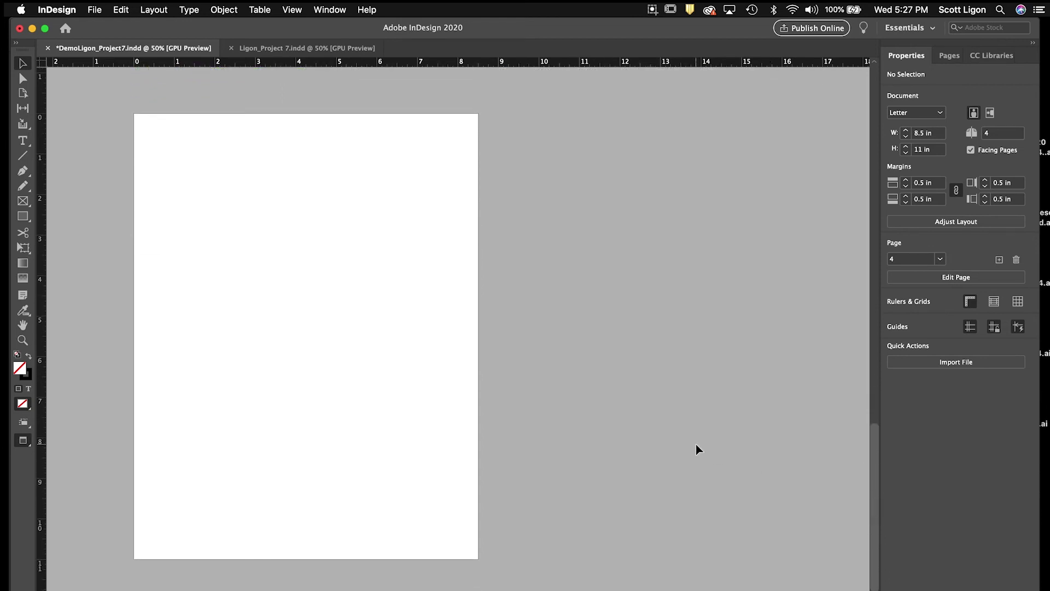
scroll(577, 333, "left", 5)
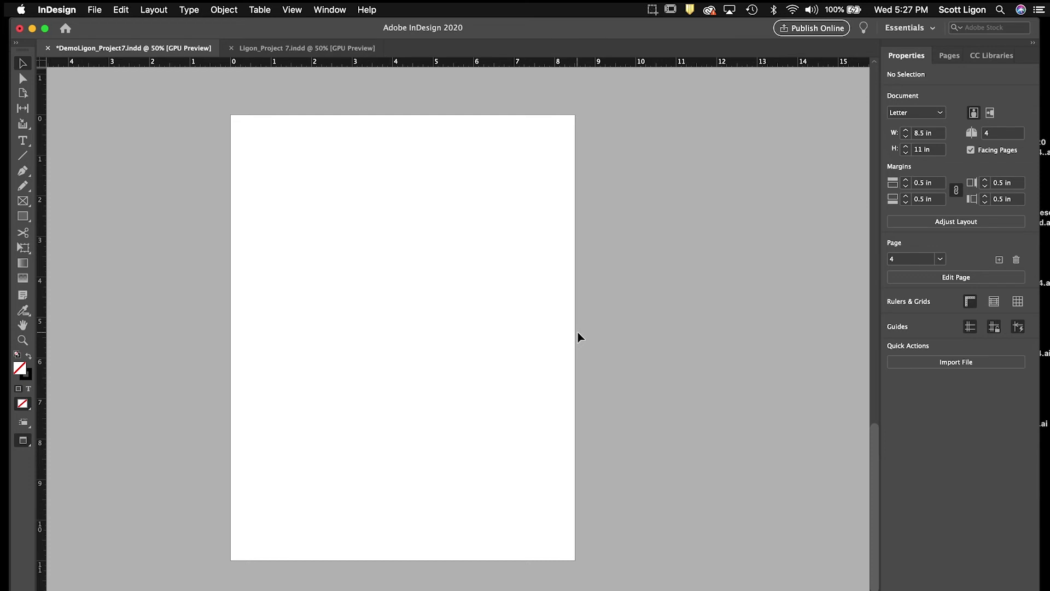
left_click(94, 10)
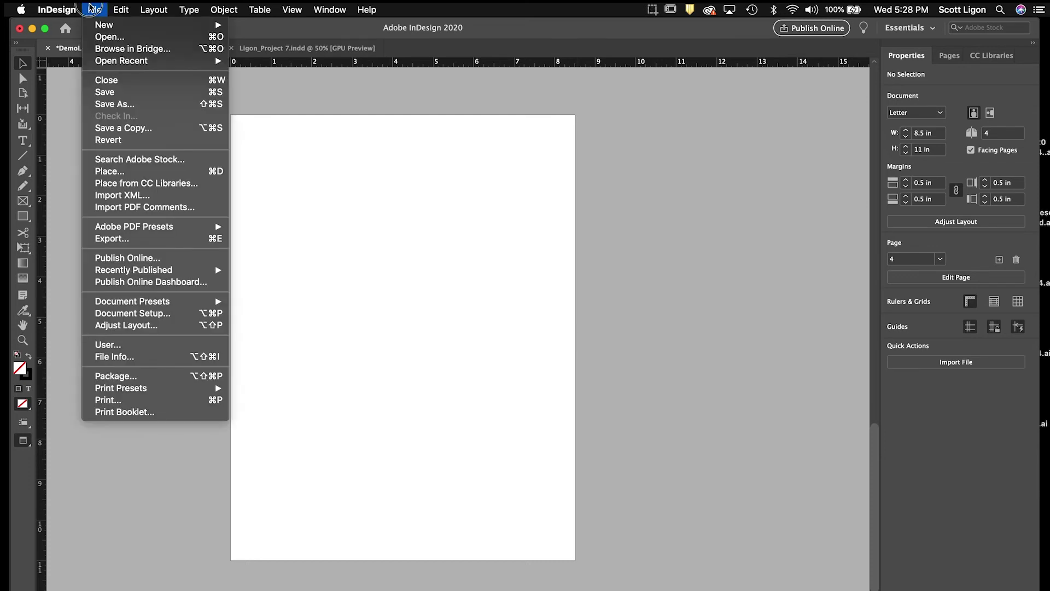
- Place html example.pdf in a frame about 6.75 × 7.52 in across the top of page 4
left_click(124, 171)
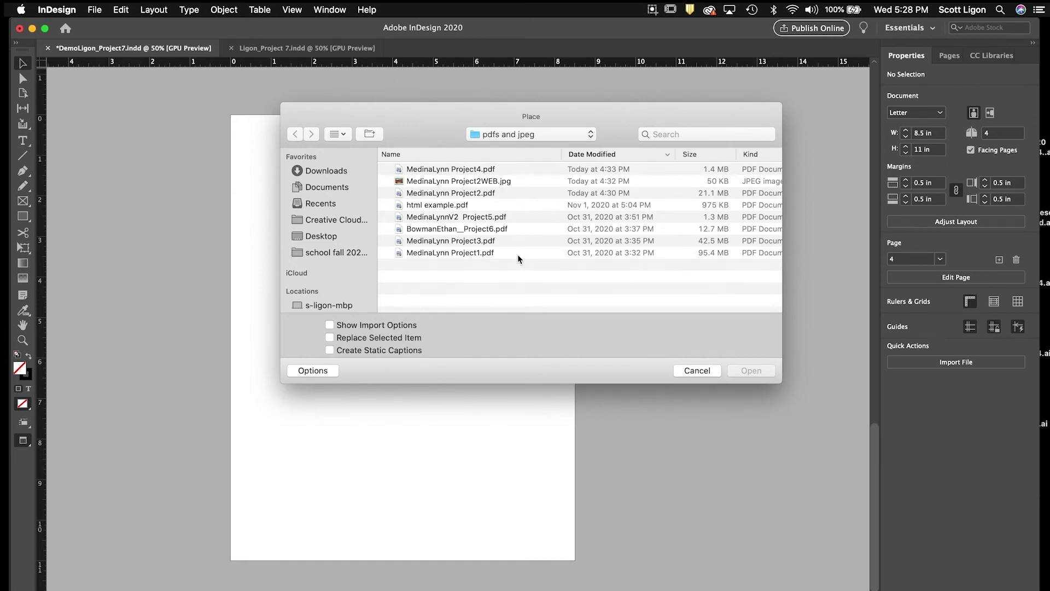
left_click(457, 206)
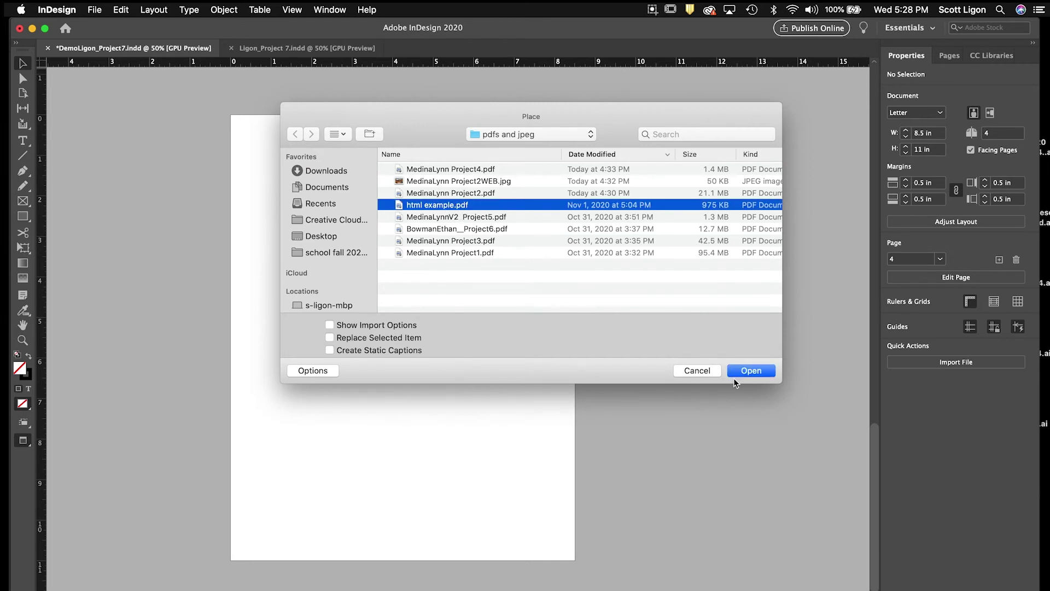
left_click(750, 371)
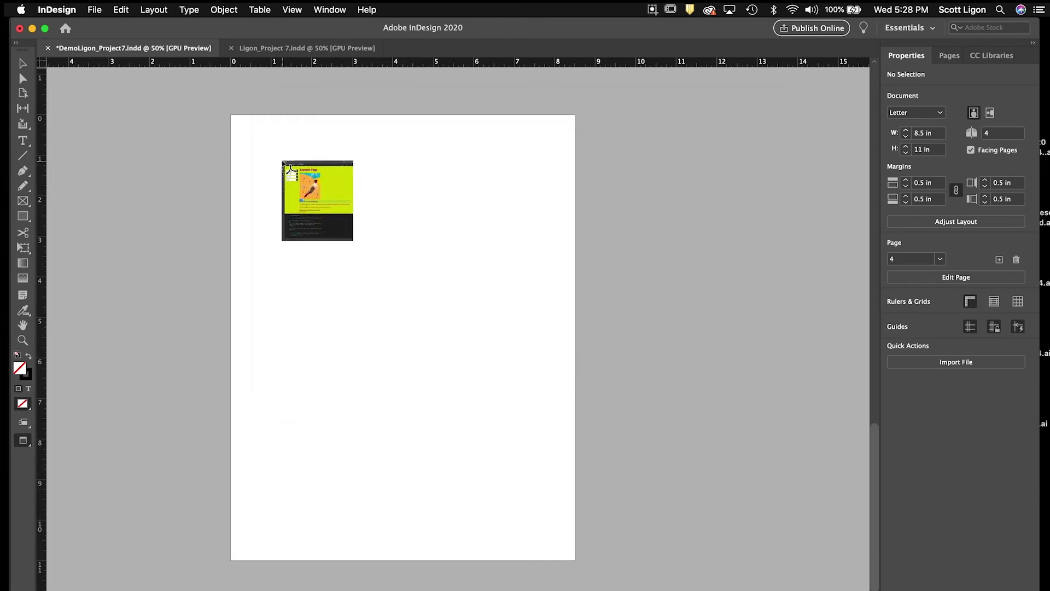
left_click_drag(265, 135, 538, 440)
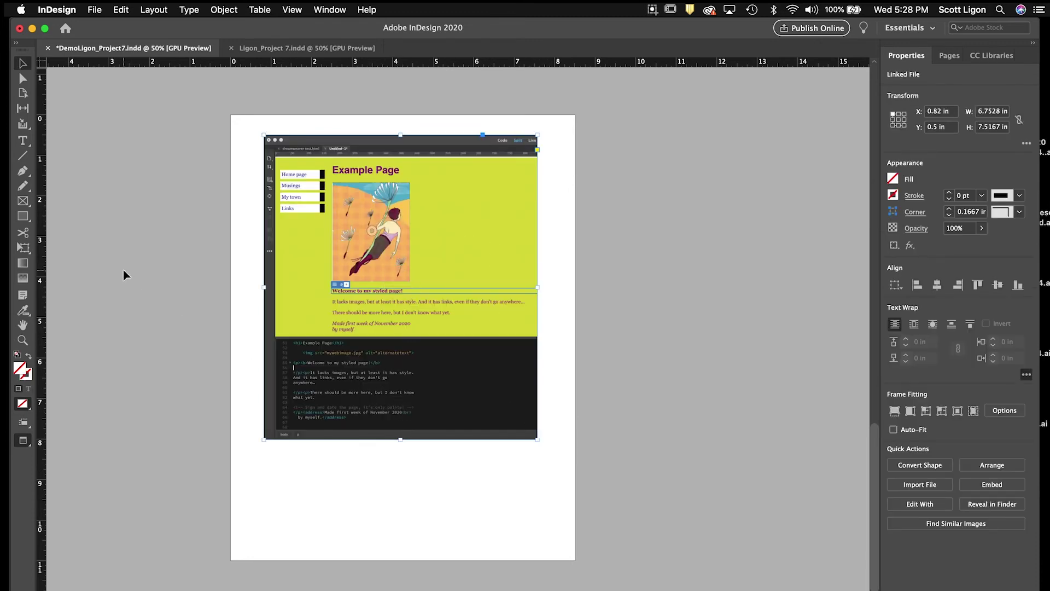
- Add a text frame below the screenshot reading the author's name, 'Digital 1' and 'Project 7: Text and Image'
left_click(22, 140)
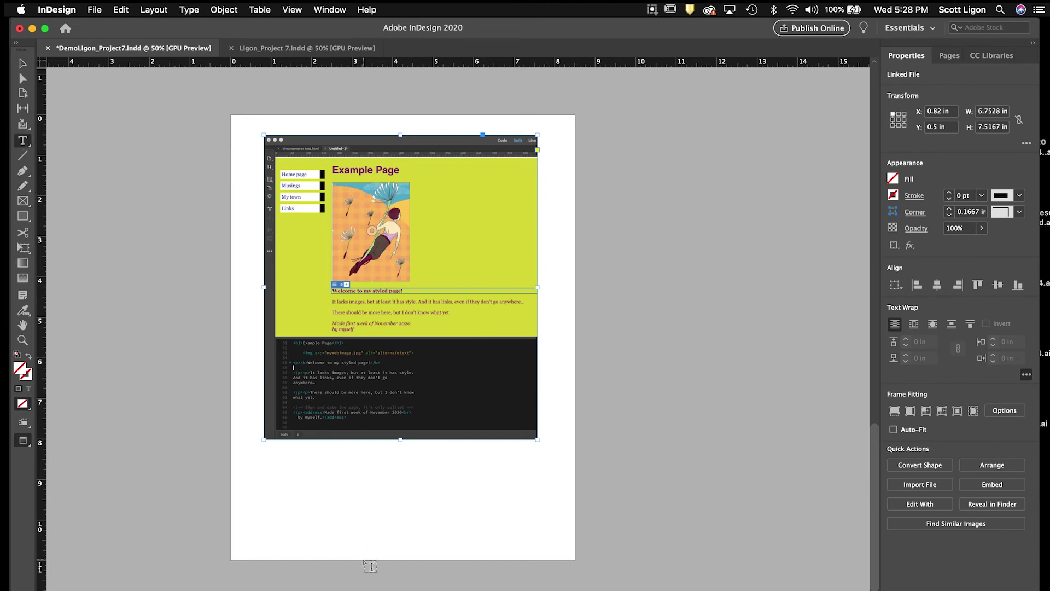
left_click_drag(325, 462, 479, 509)
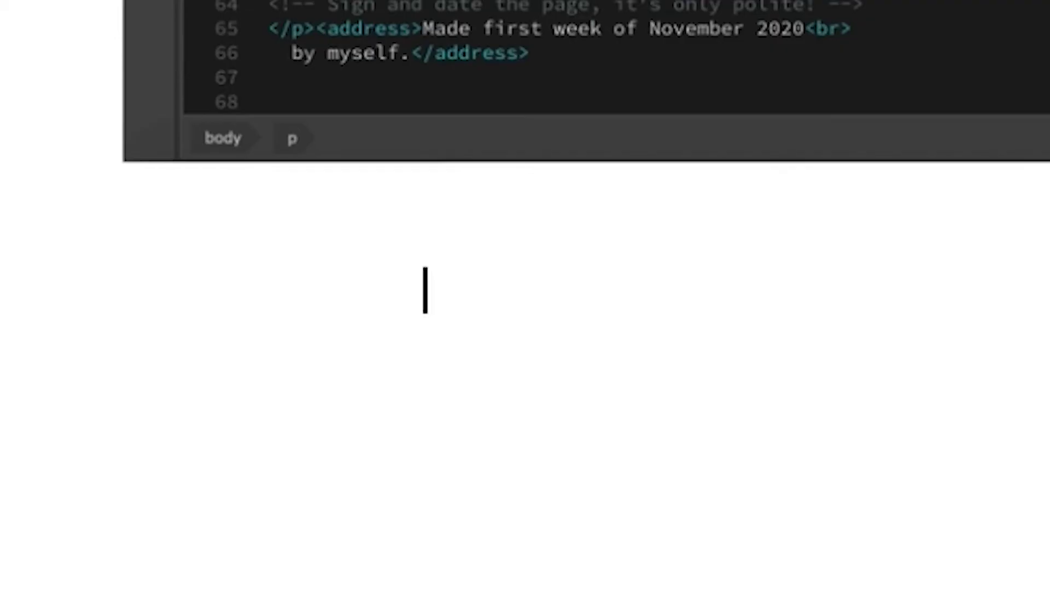
type("Sc")
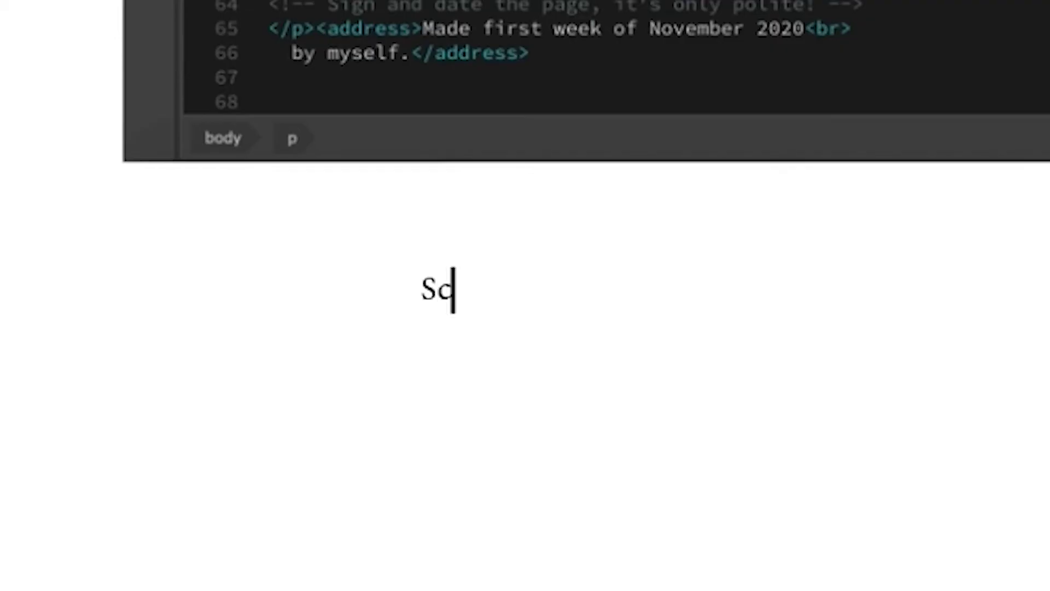
type("ott L")
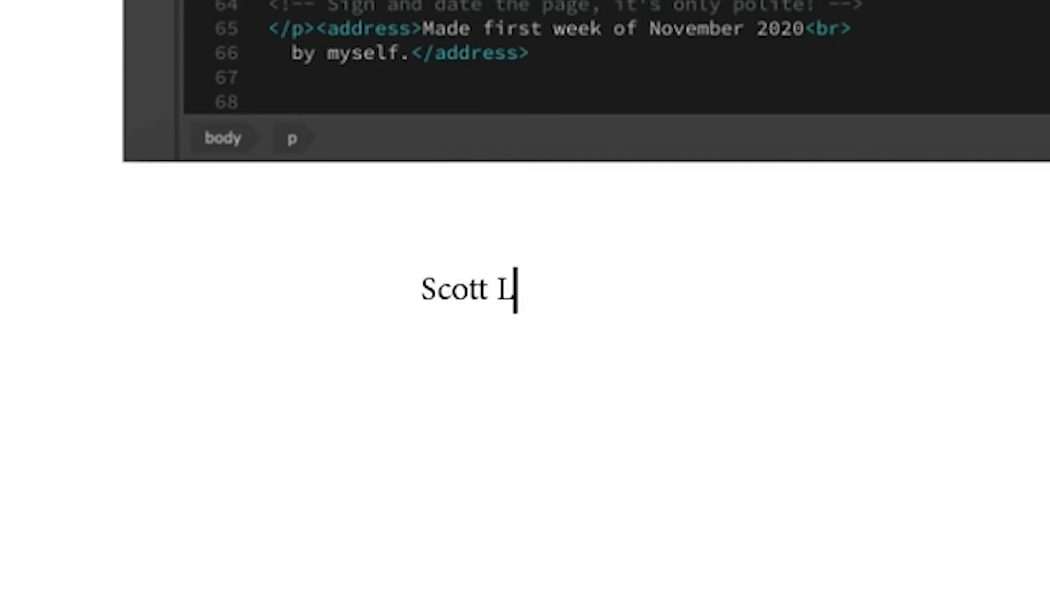
type("igon")
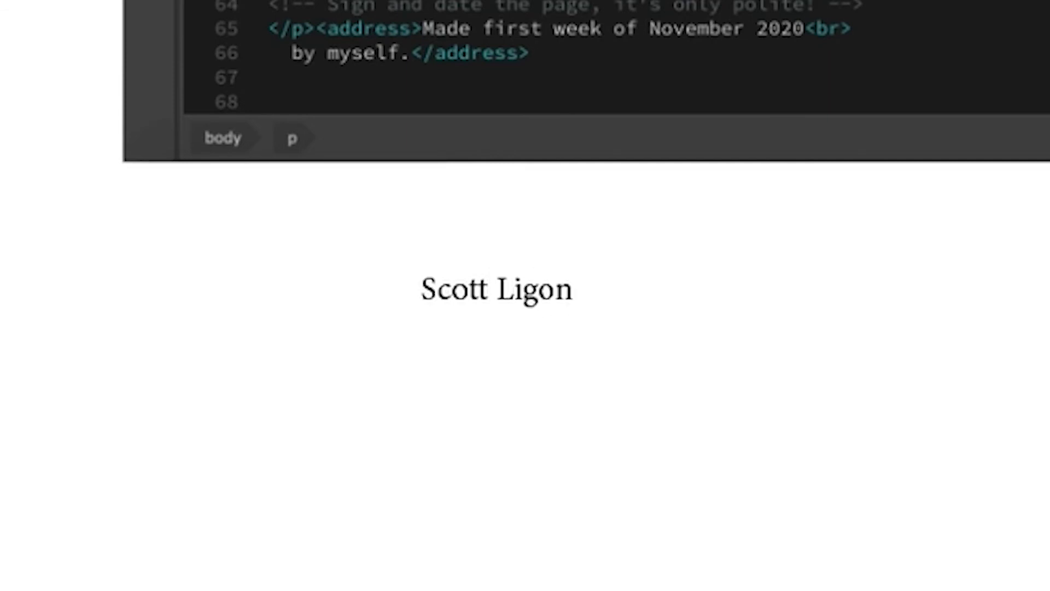
key("Return")
type("Dig")
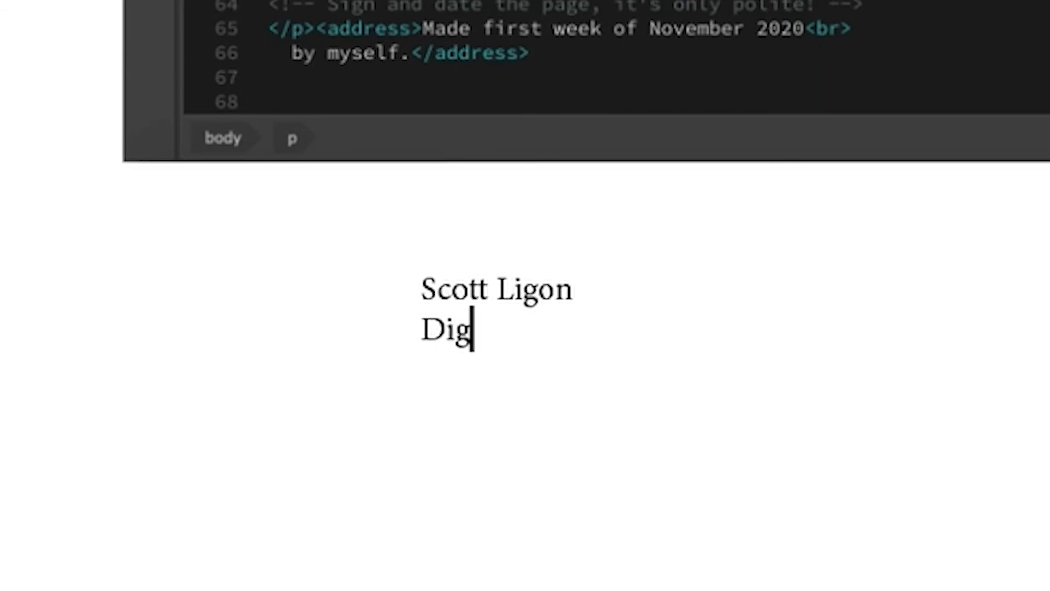
type("ital 1")
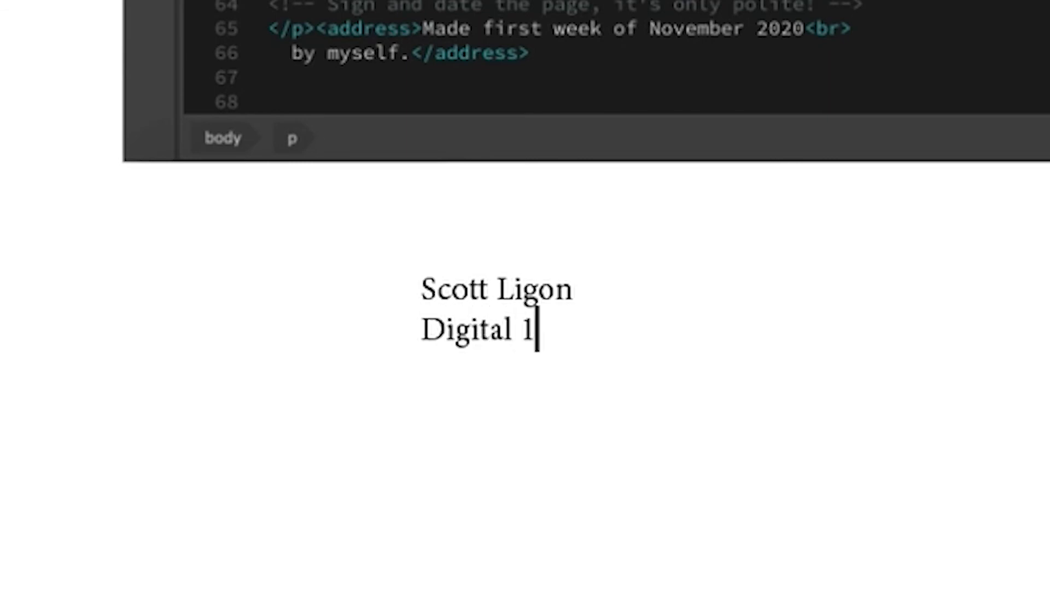
key("Return")
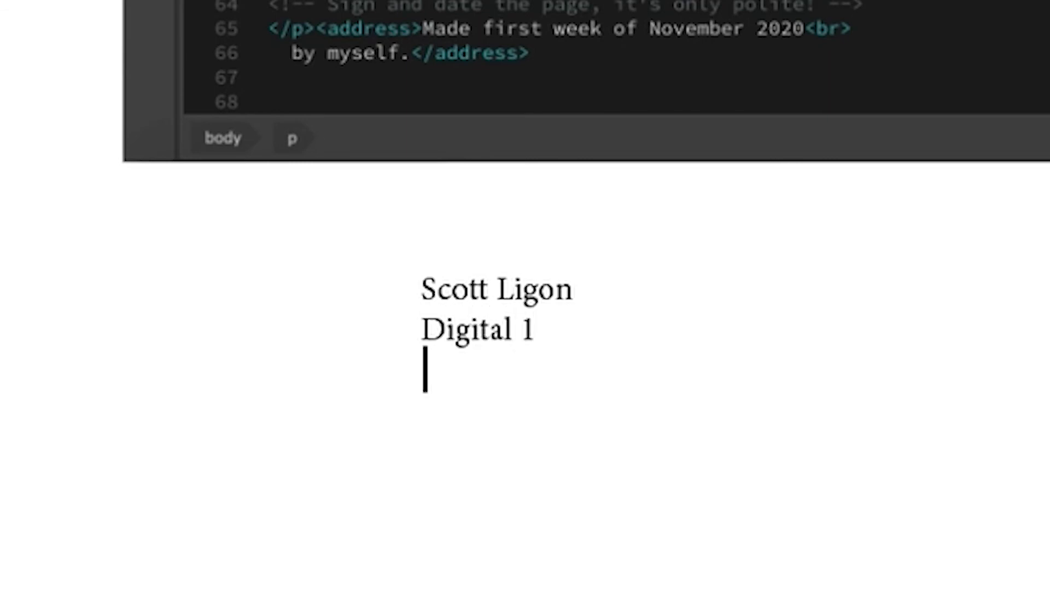
type("Pro")
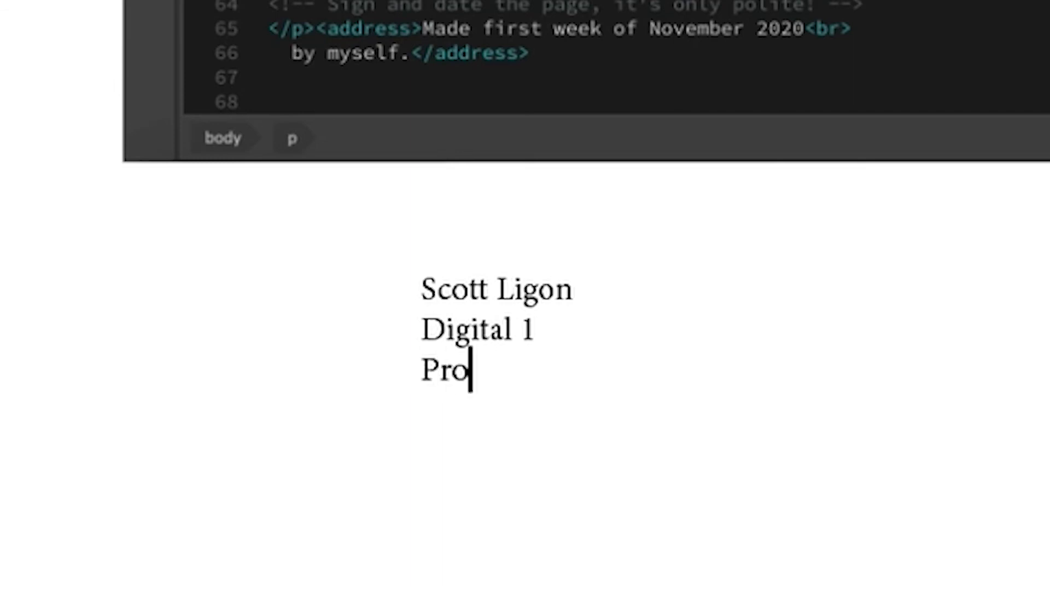
type("ject 7")
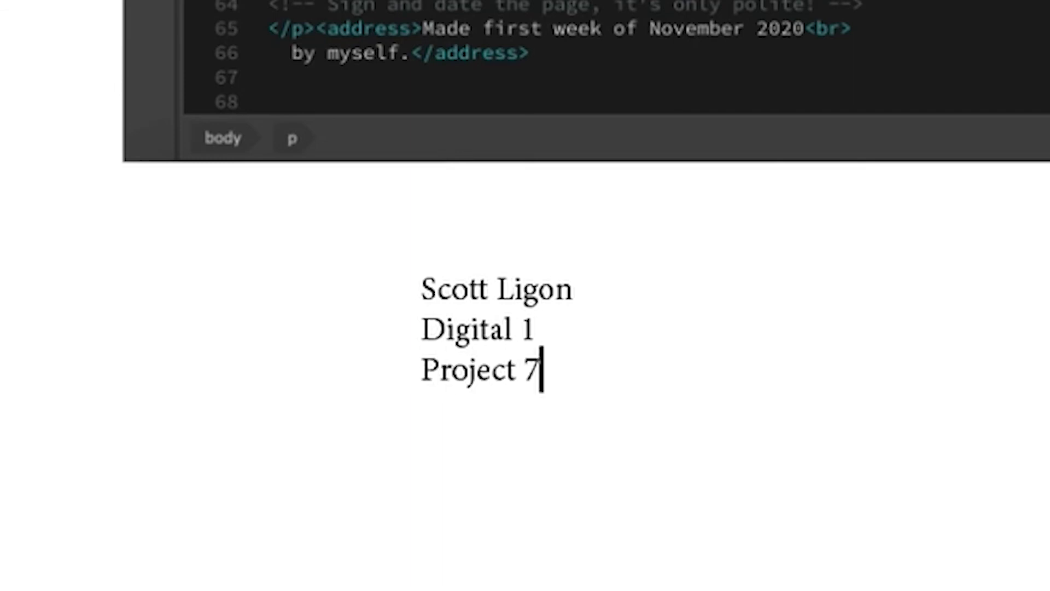
type(": Te")
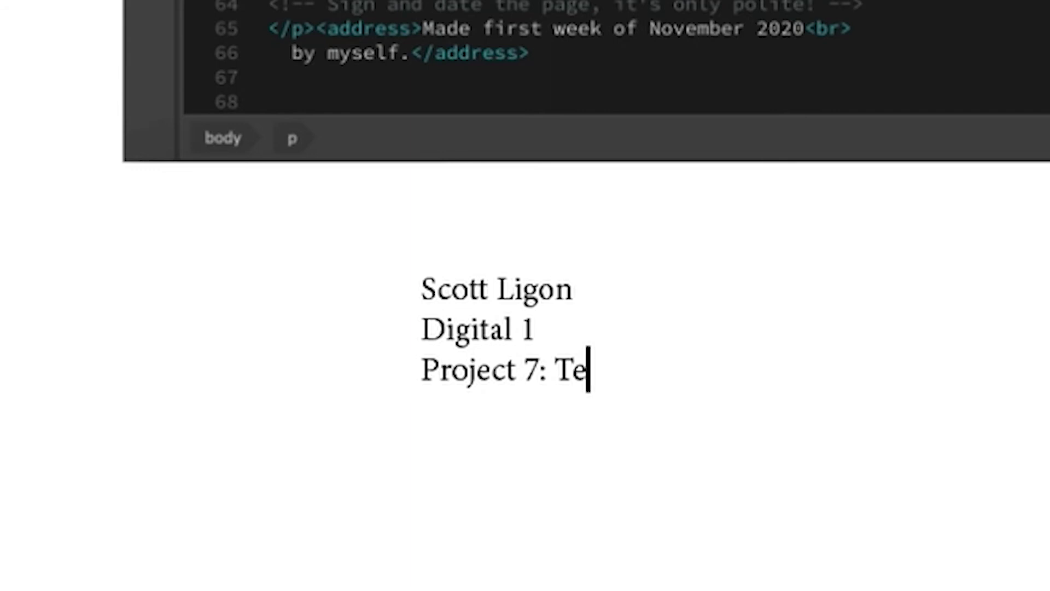
type("xt and")
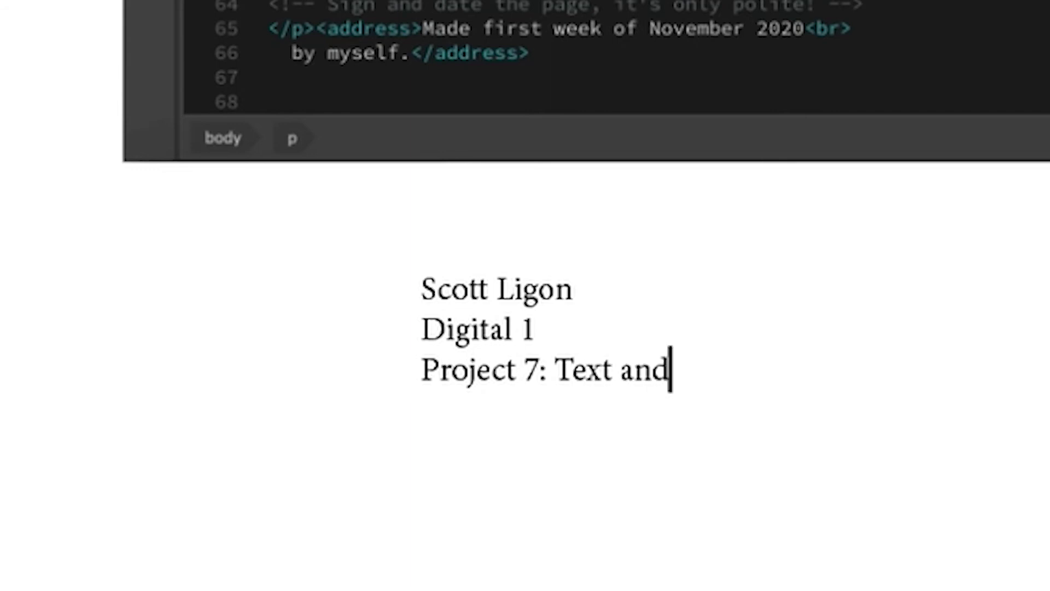
type(" Image")
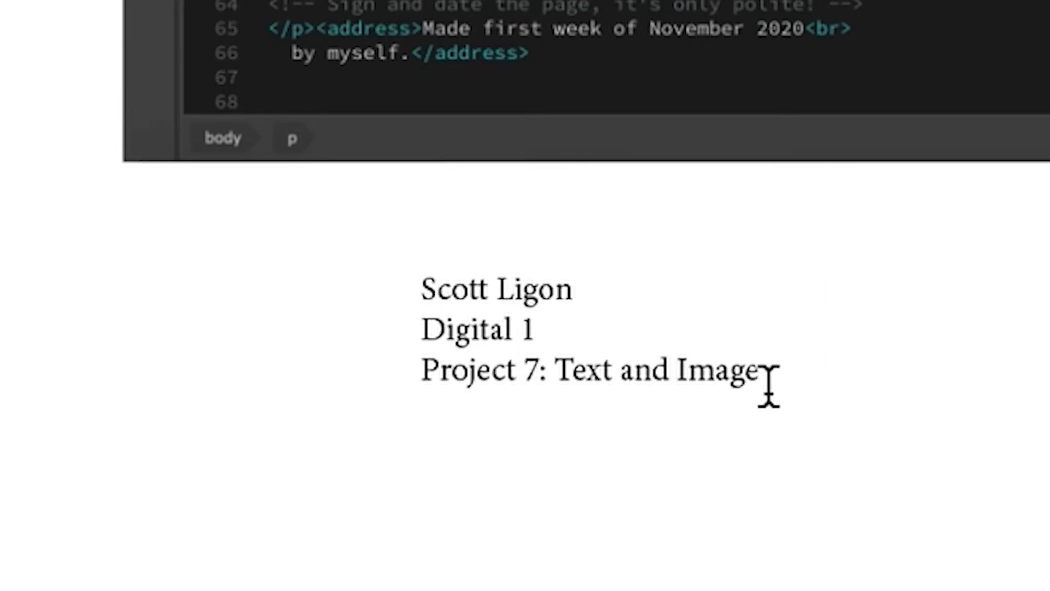
left_click_drag(766, 380, 342, 285)
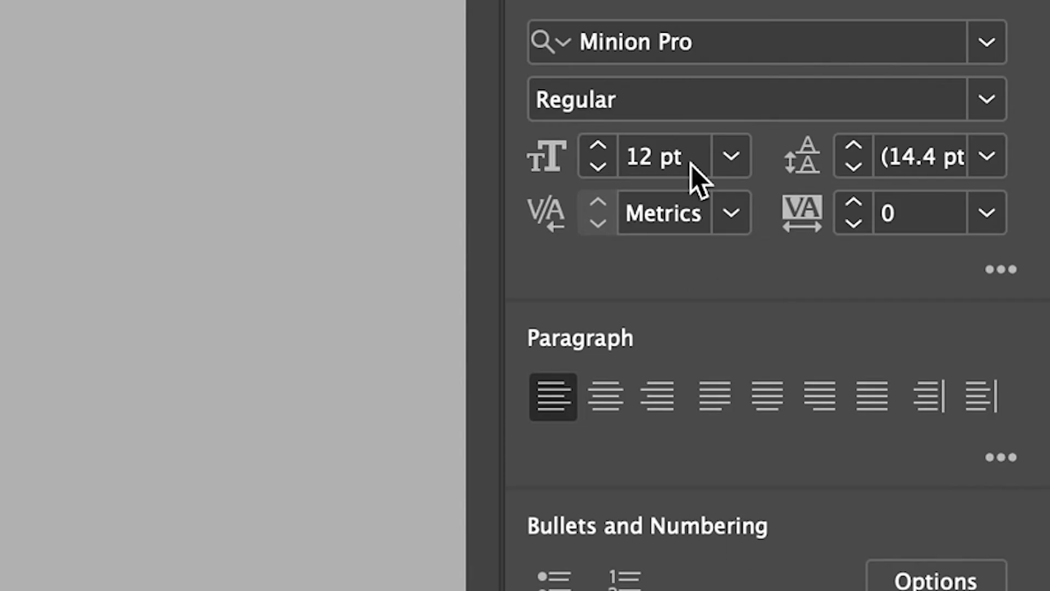
- Change the three caption lines from Minion Pro to 12 pt Arial Regular
left_click(980, 47)
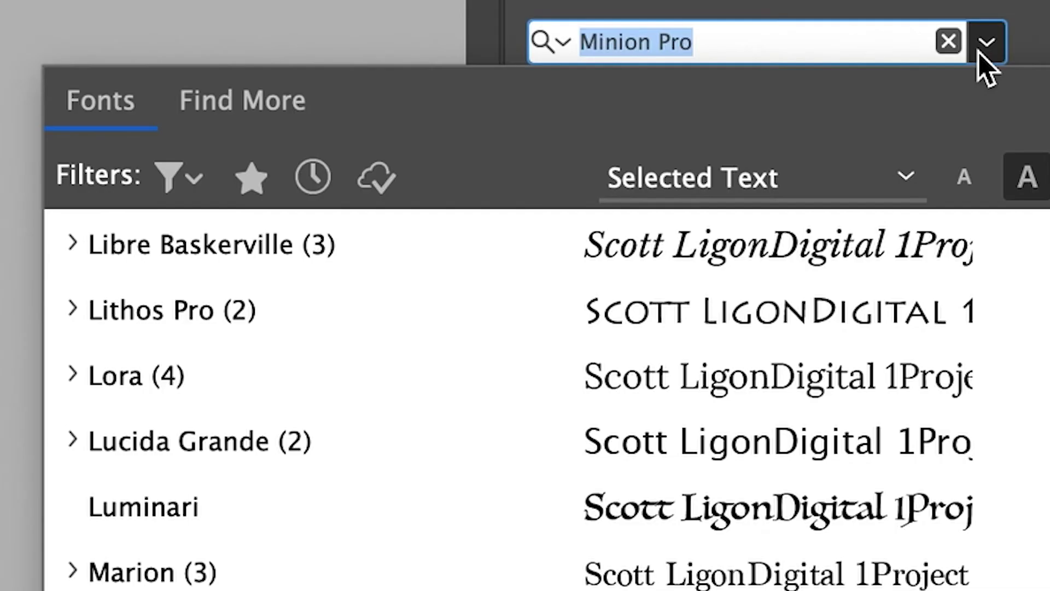
scroll(459, 574, "up", 15)
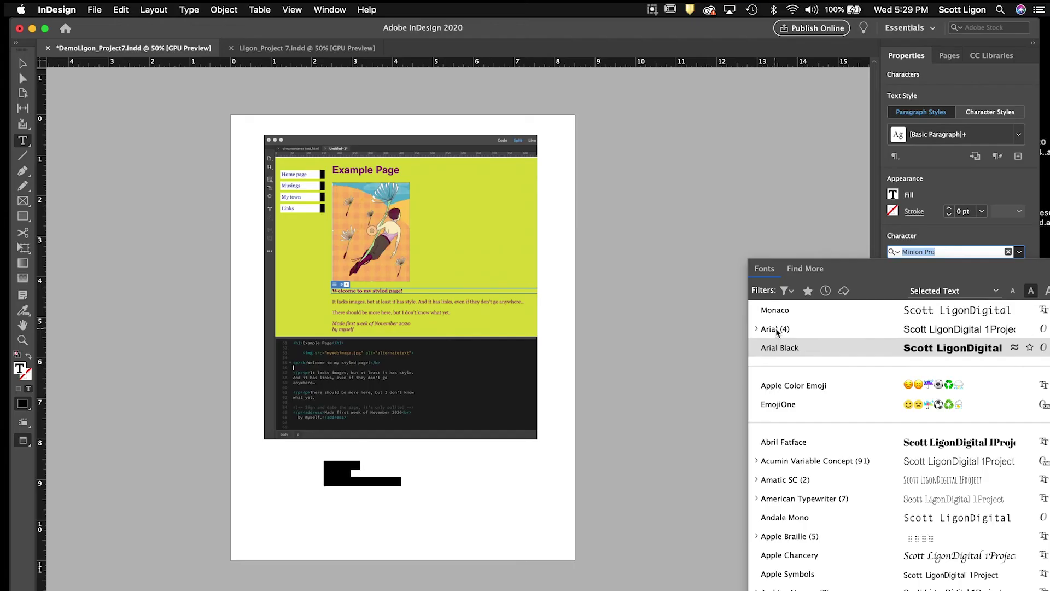
left_click(782, 333)
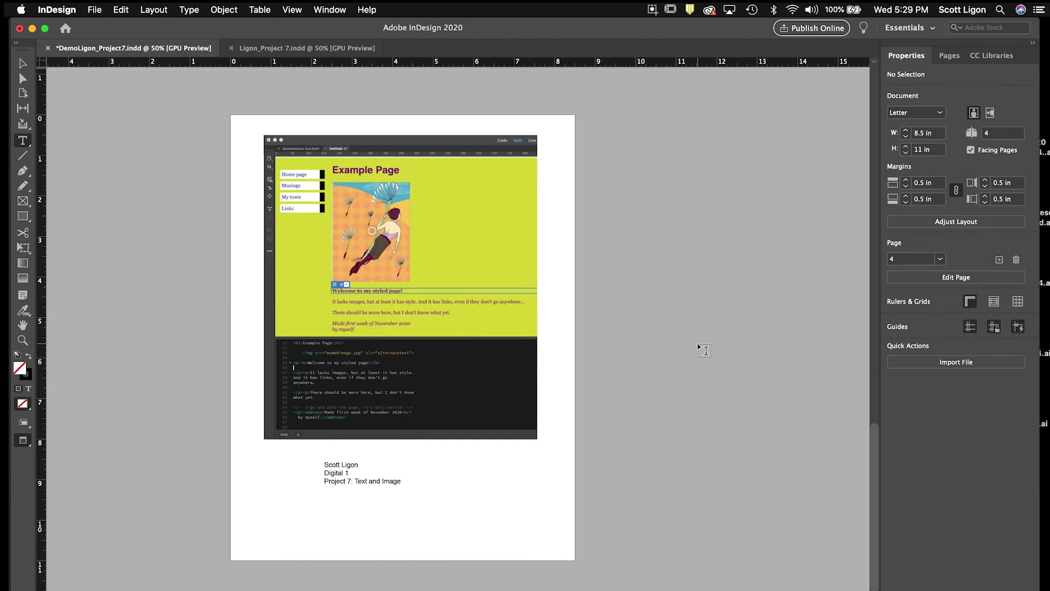
left_click_drag(400, 479, 301, 465)
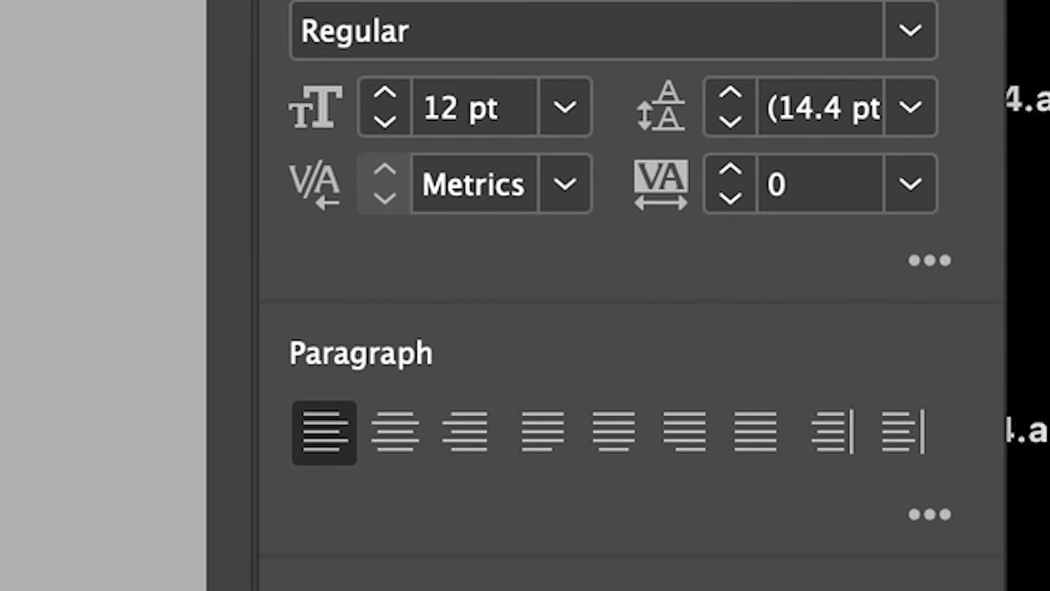
- Centre the caption, shorten its frame and move it lower, then nudge the screenshot slightly
left_click(405, 430)
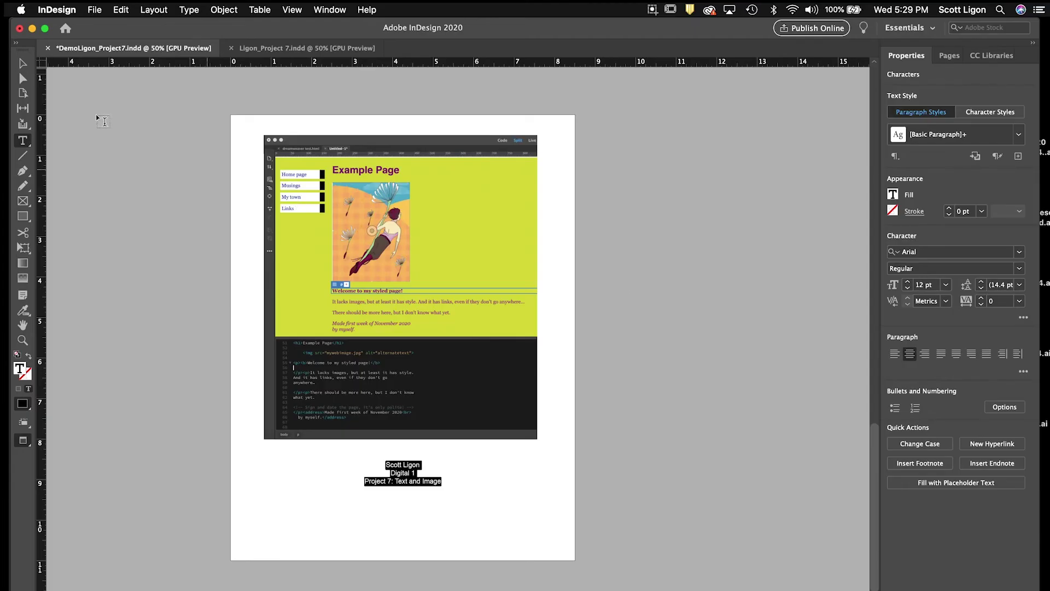
key("Escape")
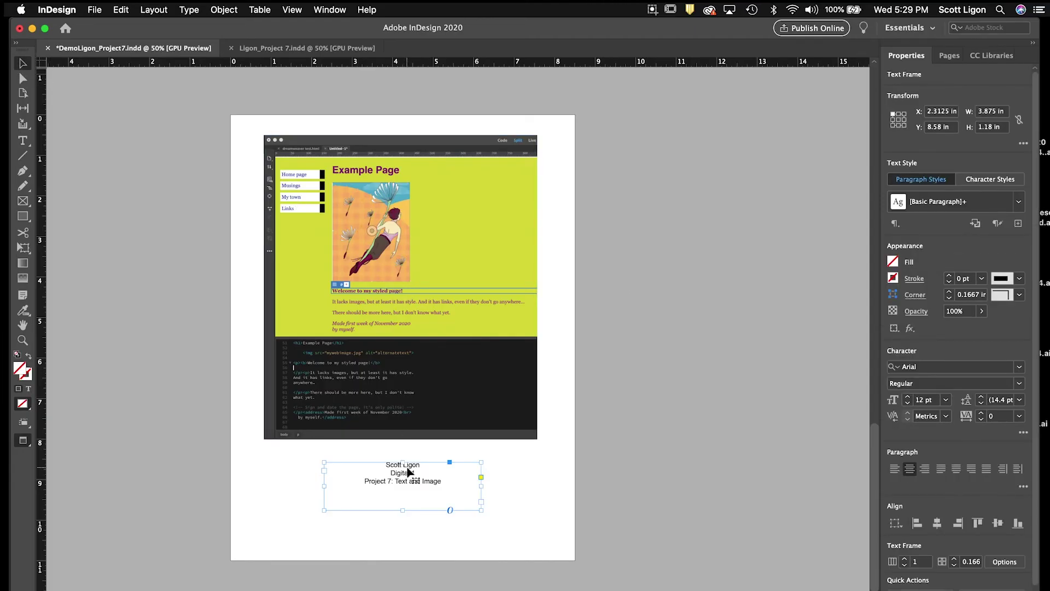
left_click_drag(403, 510, 402, 488)
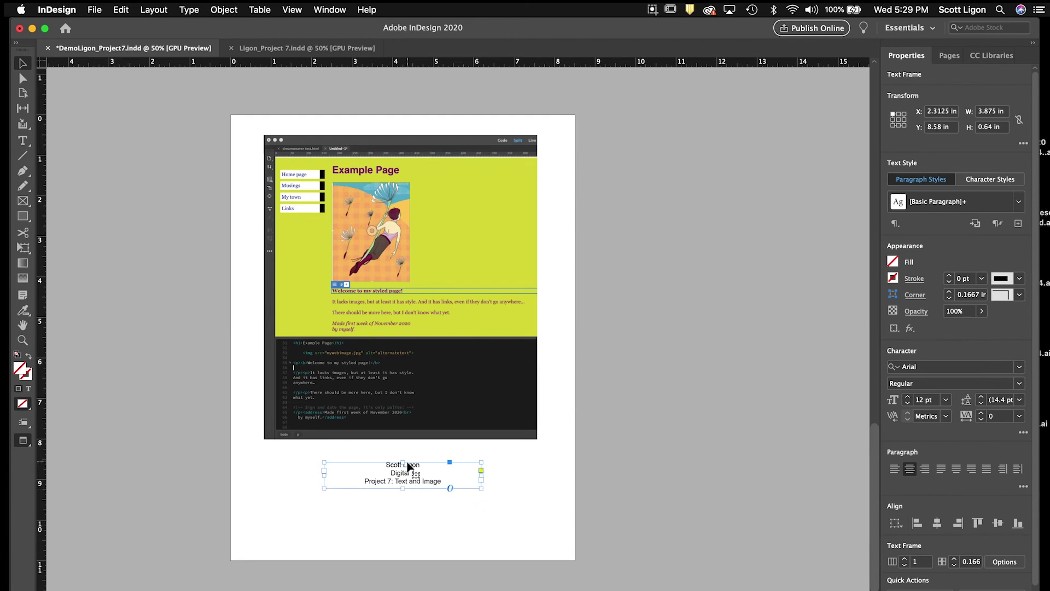
left_click(409, 476)
left_click_drag(417, 483, 414, 515)
mouse_move(424, 359)
left_mouse_down()
mouse_move(425, 376)
mouse_move(424, 350)
left_mouse_up()
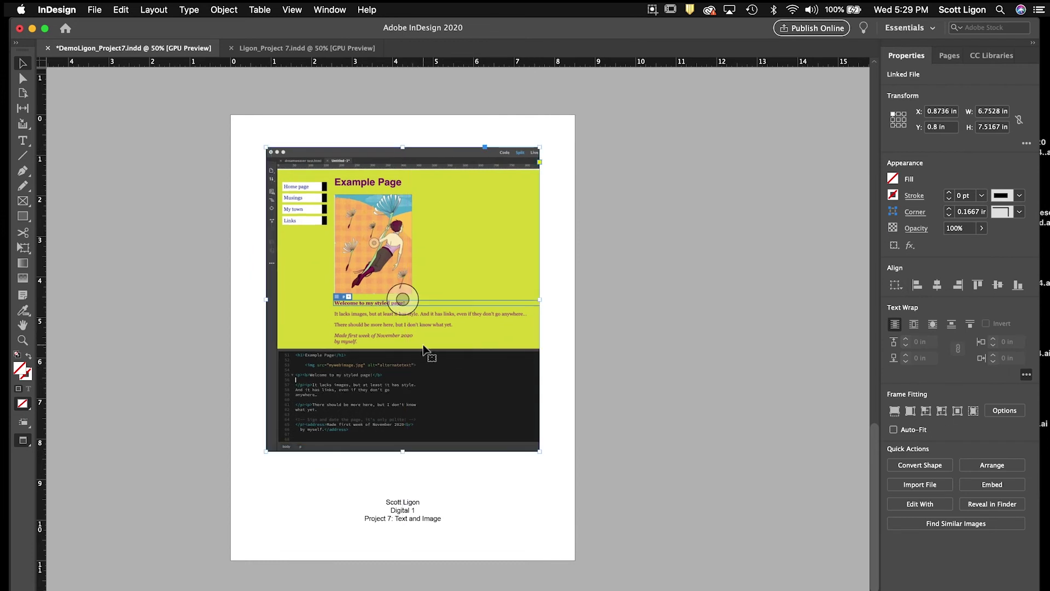
left_click_drag(421, 191, 420, 192)
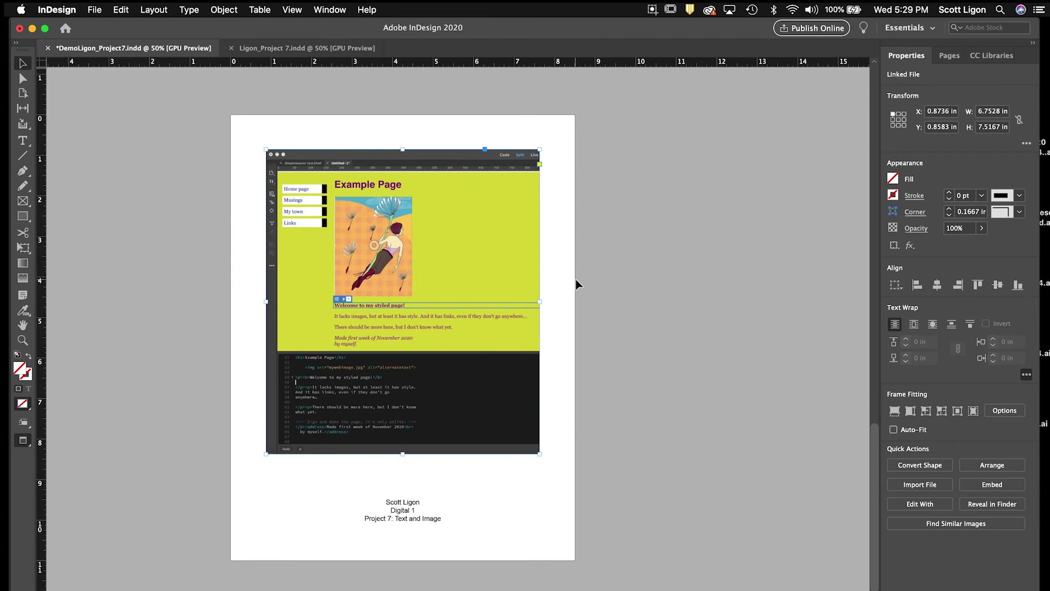
- Set all three centred caption lines to the Bold font style
left_click(398, 506)
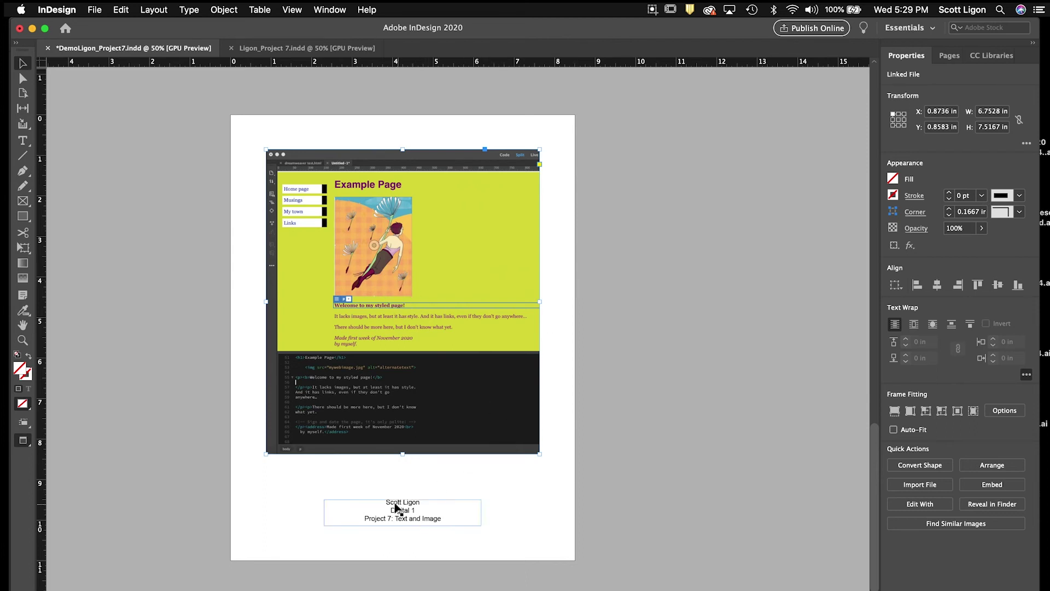
double_click(394, 508)
left_click_drag(386, 501, 446, 523)
left_click(927, 272)
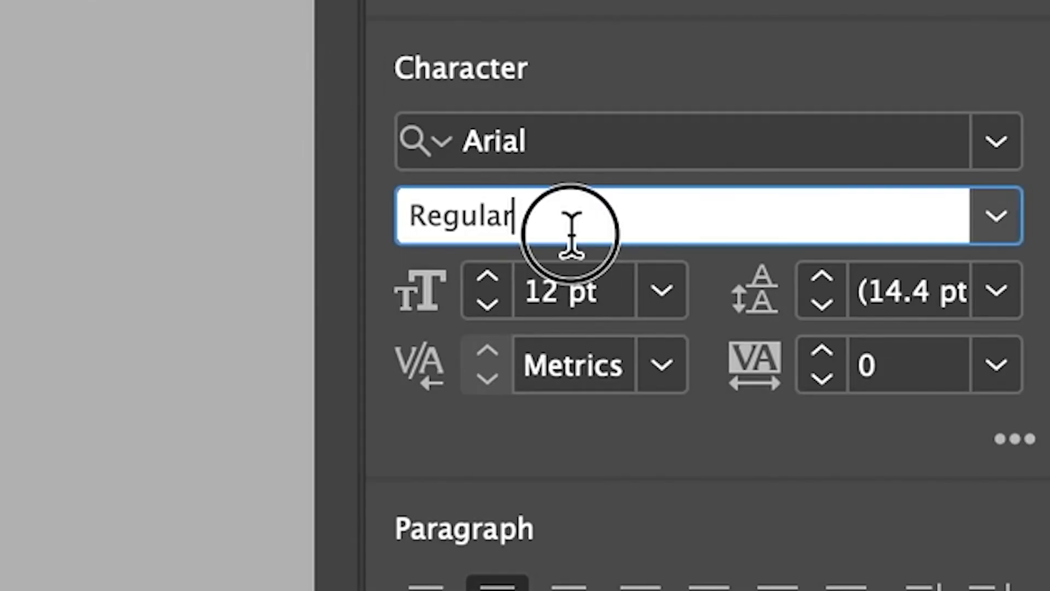
left_click(988, 227)
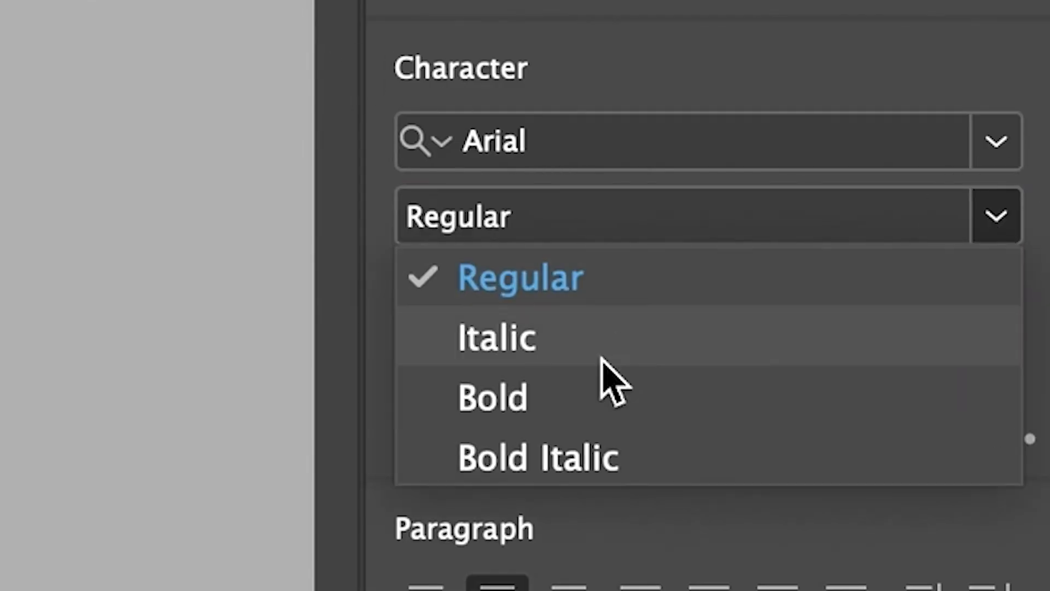
left_click(578, 397)
left_click(676, 279)
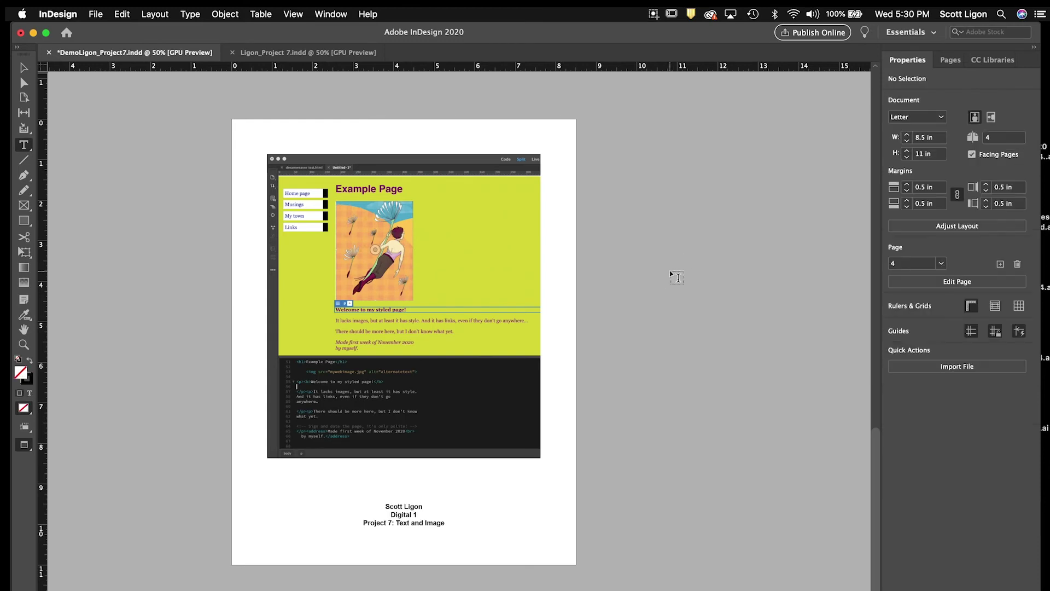
left_click(96, 13)
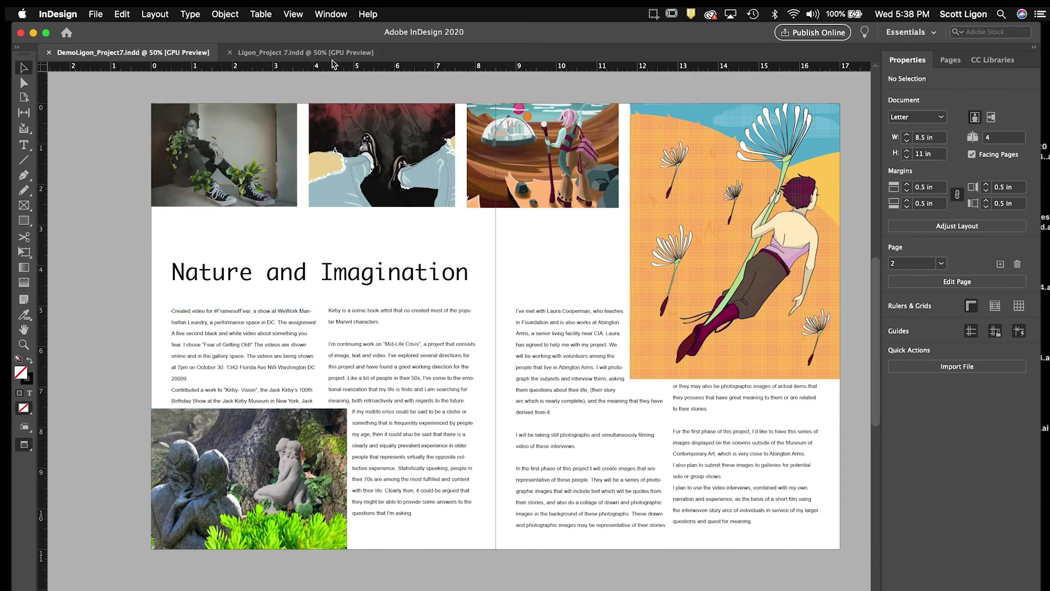
- Switch to the DemoLigon_Project7 document showing the Nature and Imagination spread
left_click(332, 53)
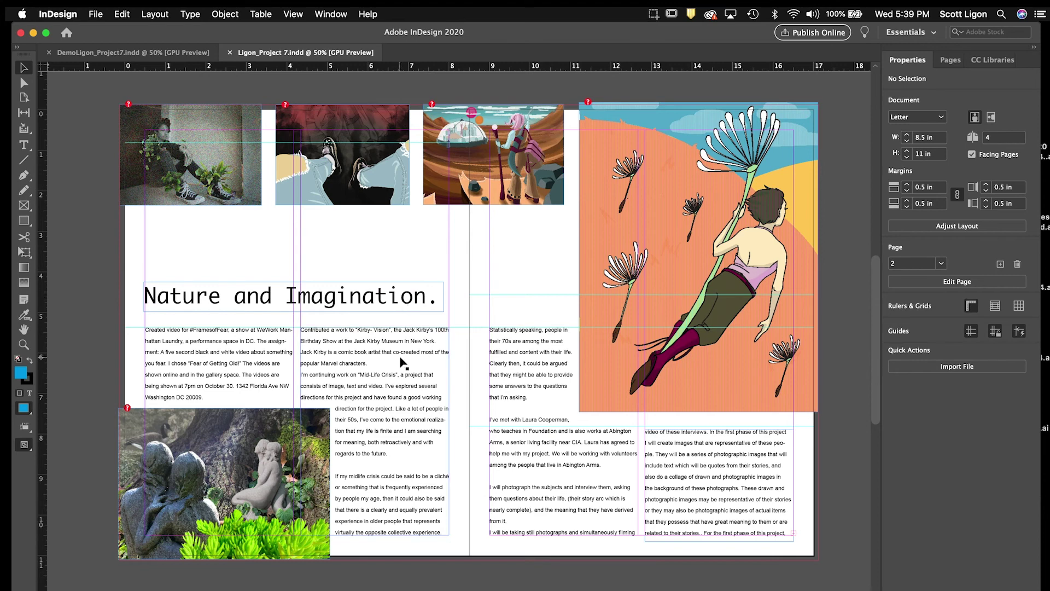
left_click(177, 53)
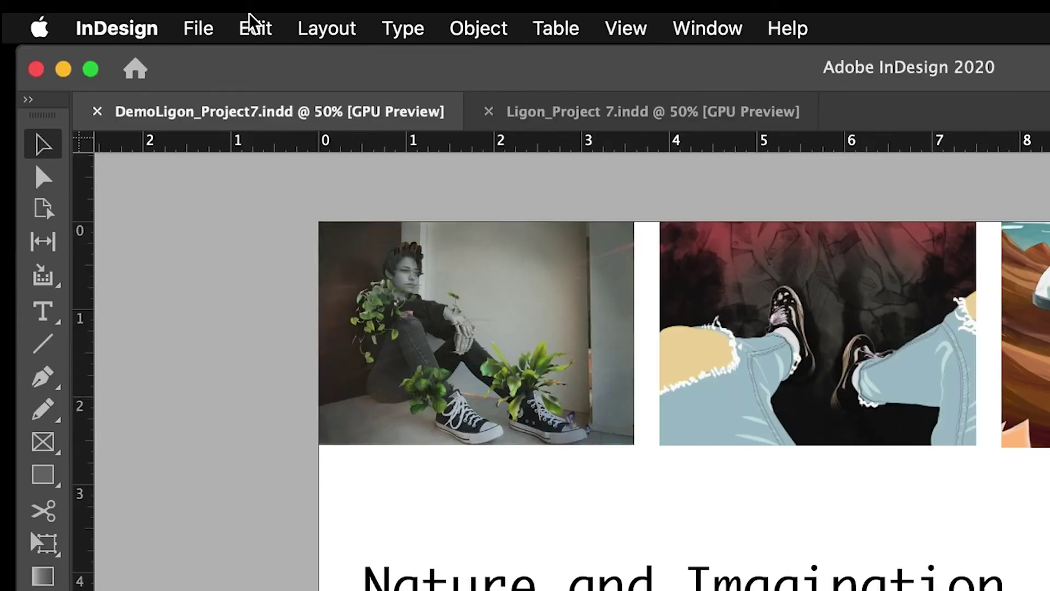
- Export the brochure as Adobe PDF (Print) into the files for indesign folder, replacing the existing PDF
left_click(98, 14)
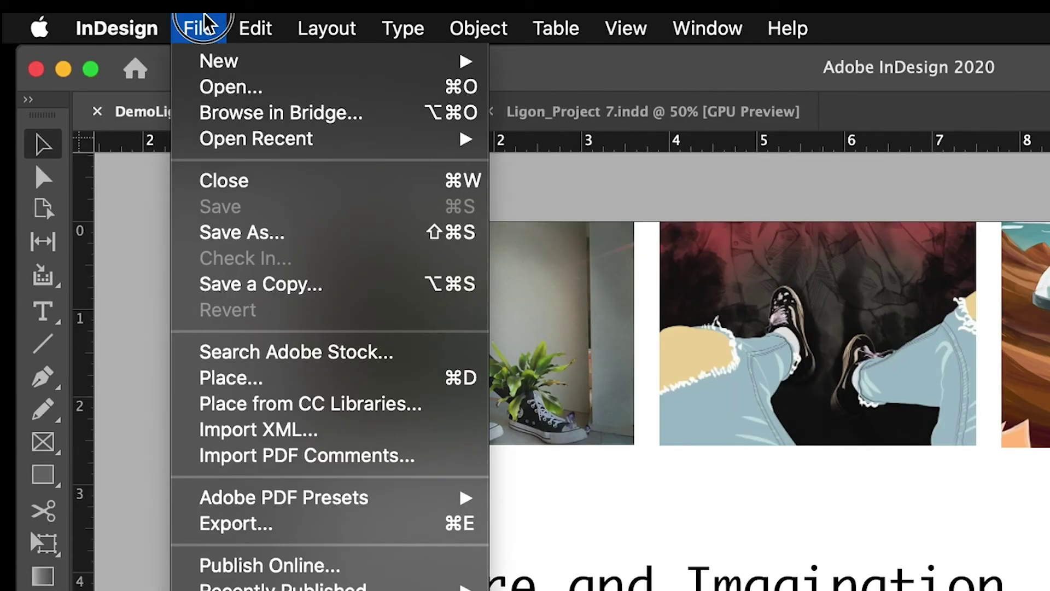
left_click(328, 530)
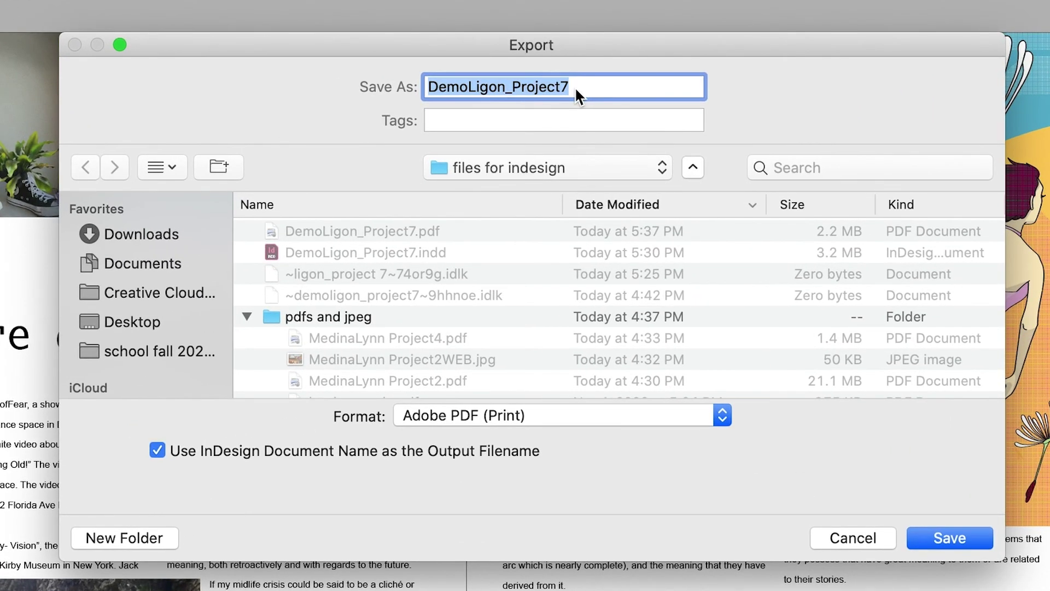
left_click(443, 421)
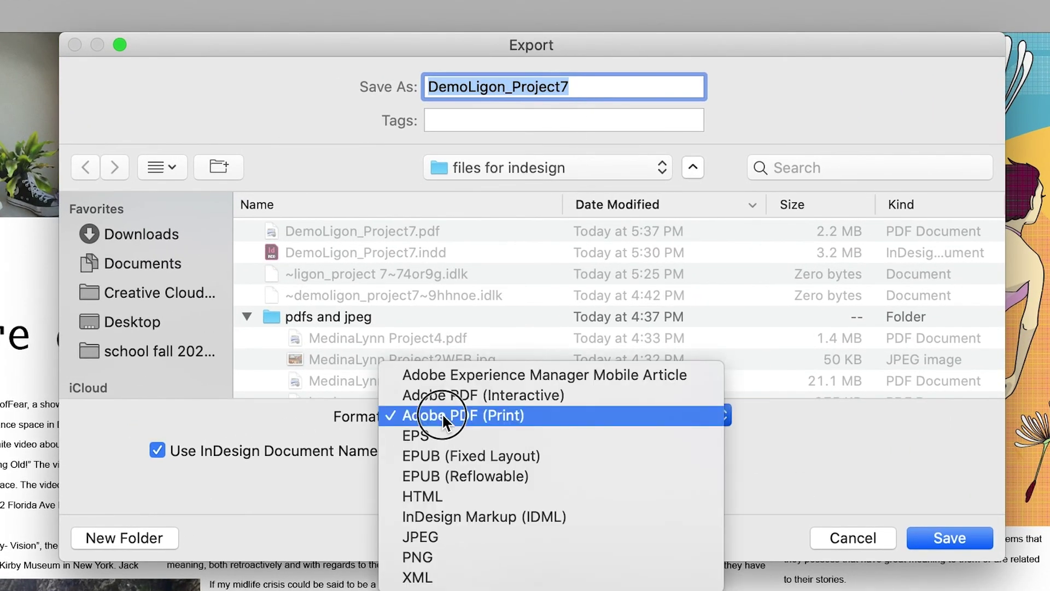
left_click(511, 415)
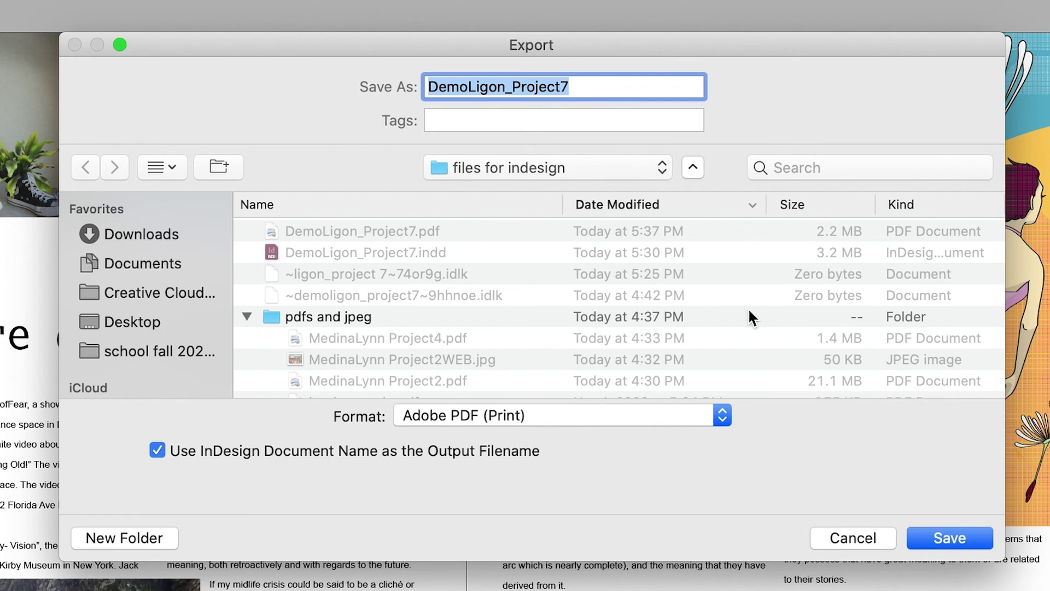
left_click(958, 540)
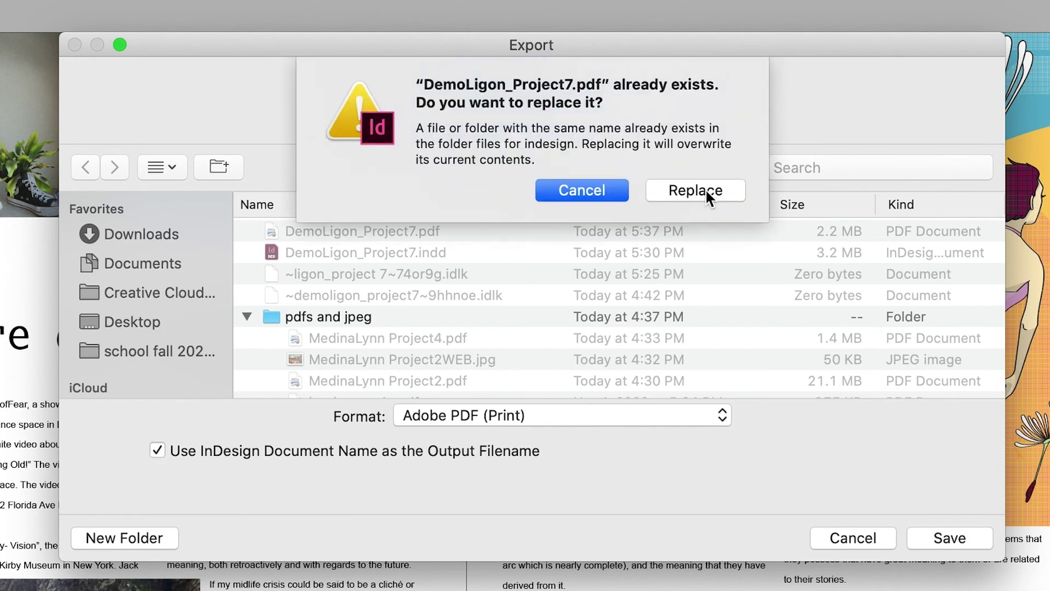
left_click(704, 190)
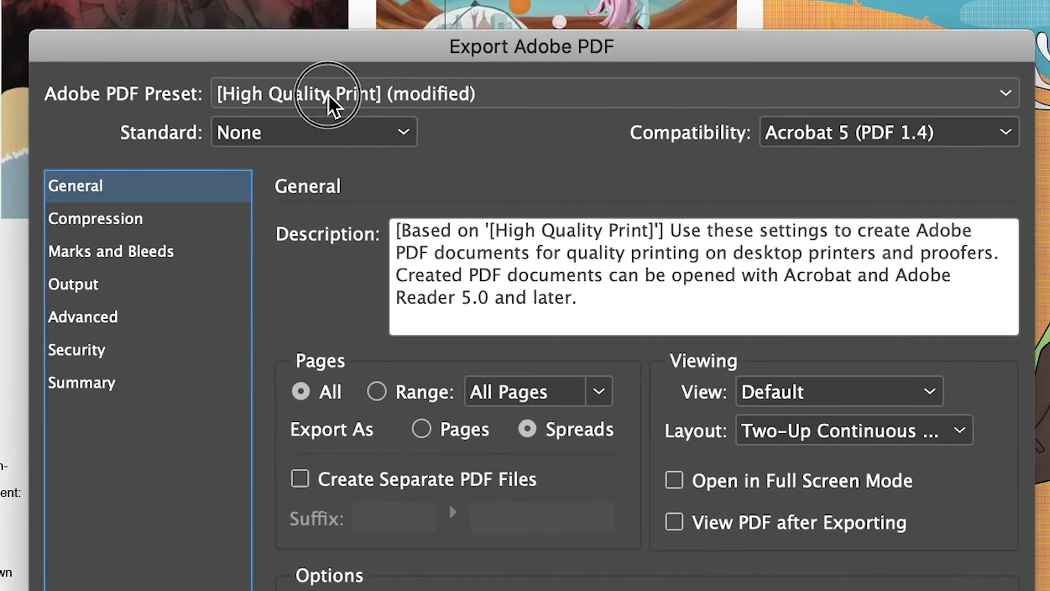
- Use the [High Quality Print] preset, exporting as spreads with Two-Up Continuous (Facing) layout
left_click(348, 103)
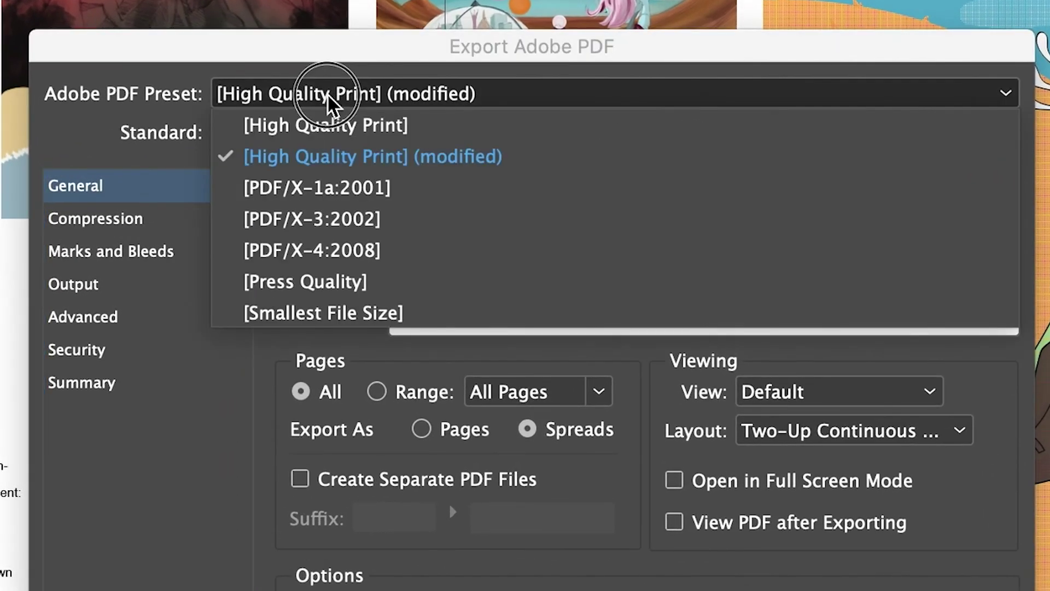
left_click(342, 128)
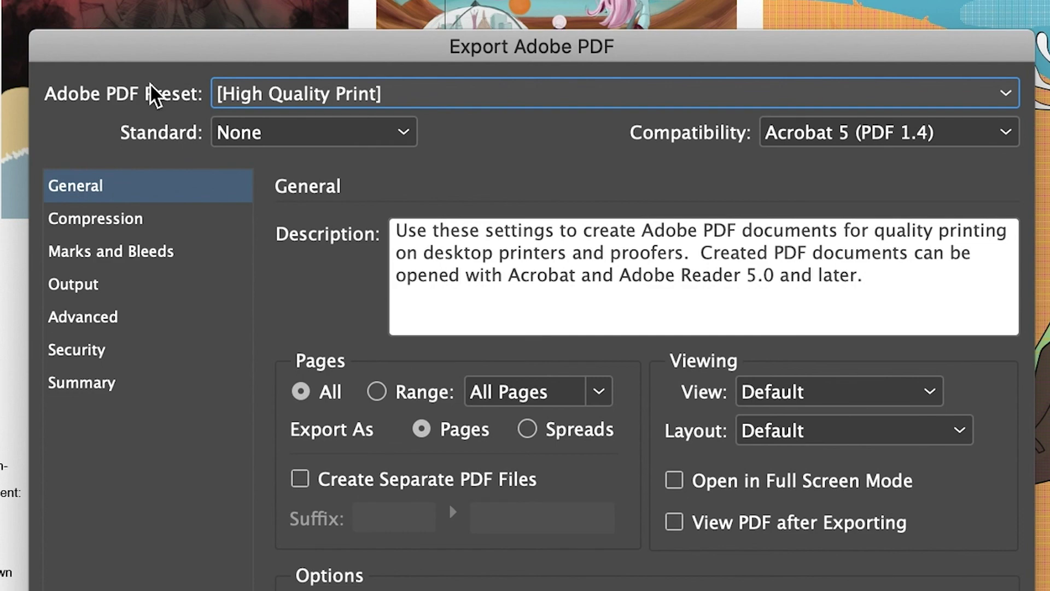
left_click(528, 428)
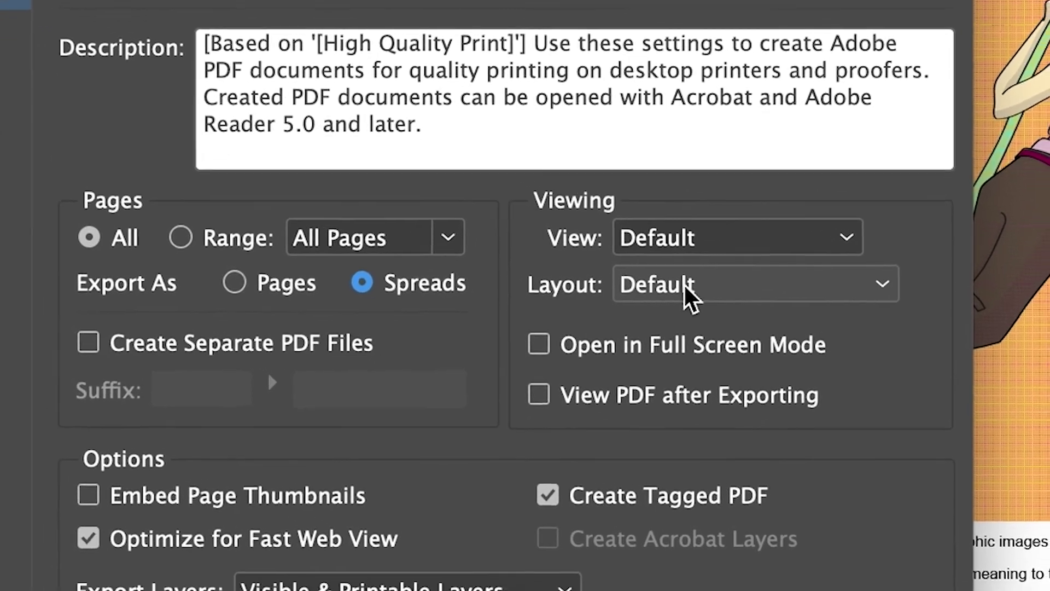
left_click(741, 348)
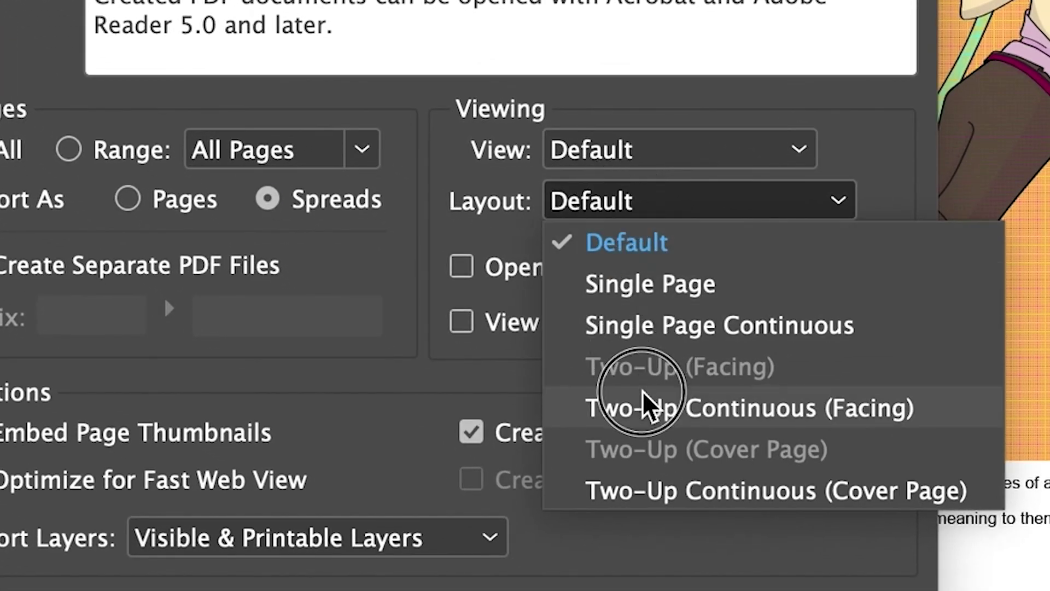
left_click(643, 404)
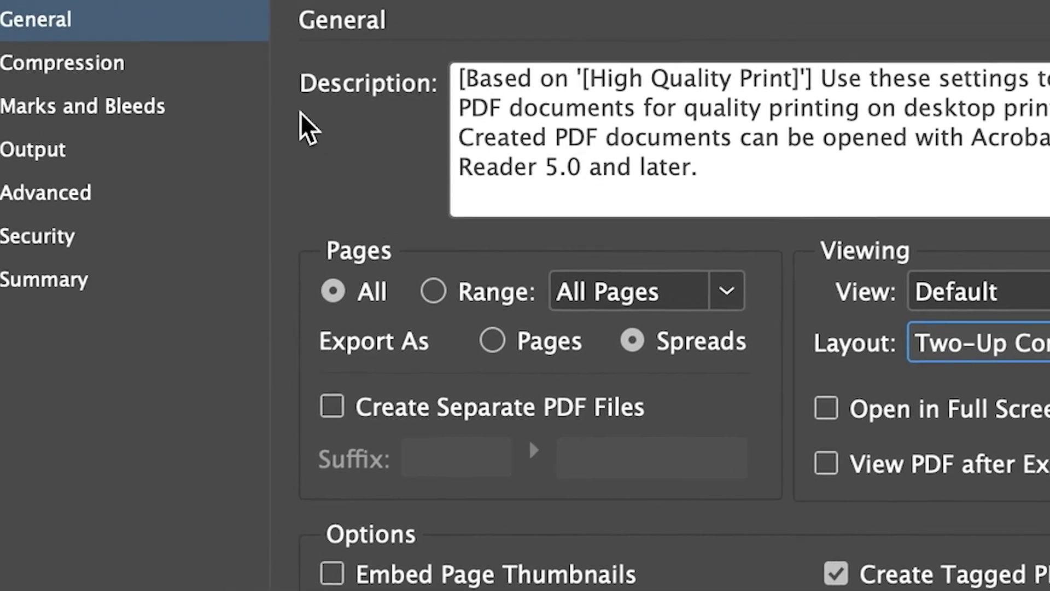
- Add crop and bleed marks and use the document's 0.125 in bleed settings
left_click(93, 106)
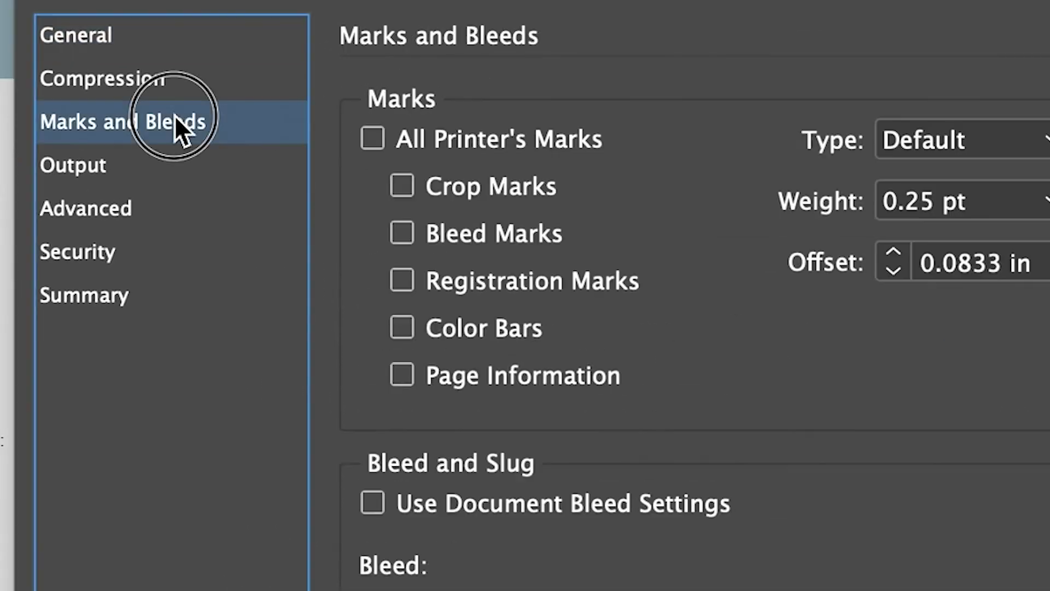
left_click(402, 183)
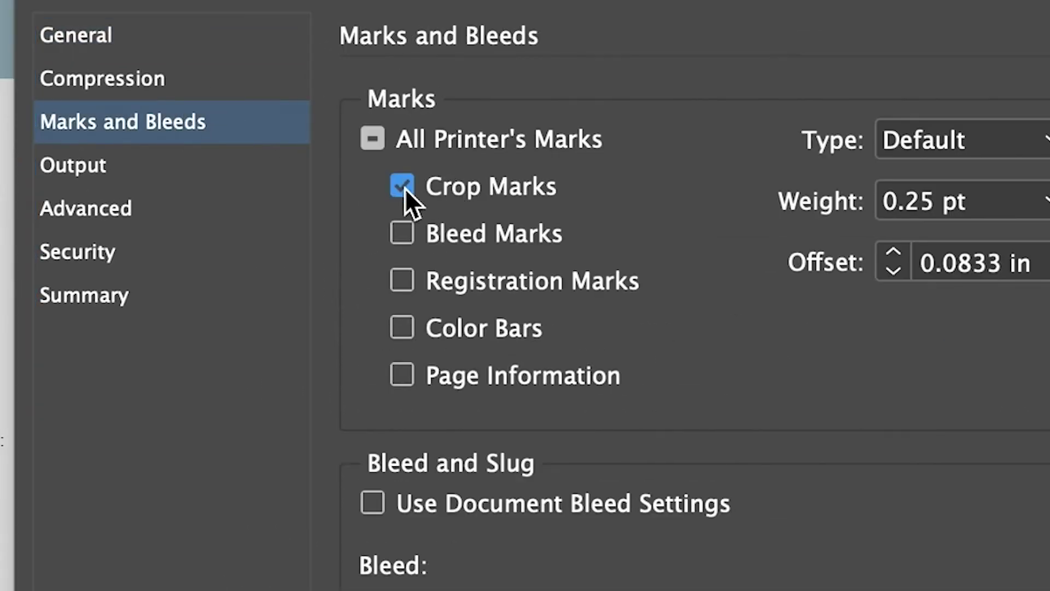
left_click(406, 228)
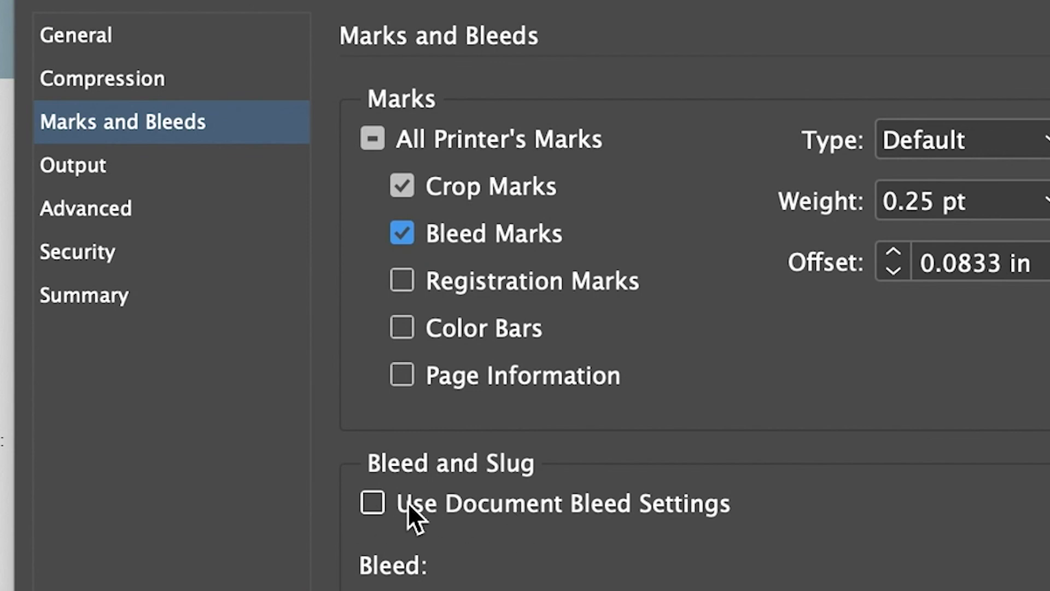
left_click(365, 502)
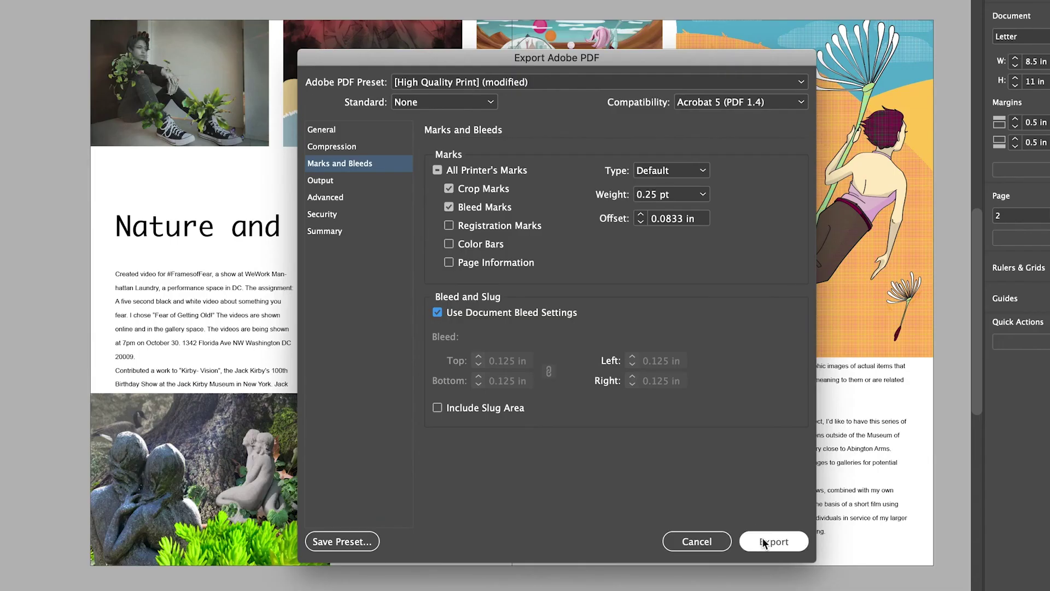
- Export DemoLigon_Project7.pdf, accepting the page 3 overset-text warning, then go to its folder
left_click(763, 539)
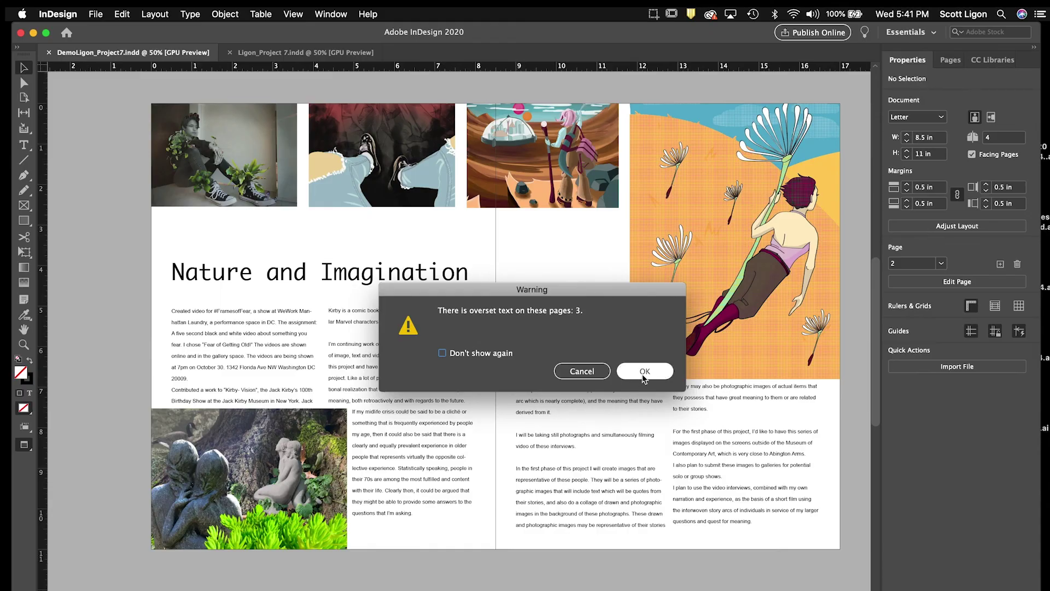
left_click(815, 392)
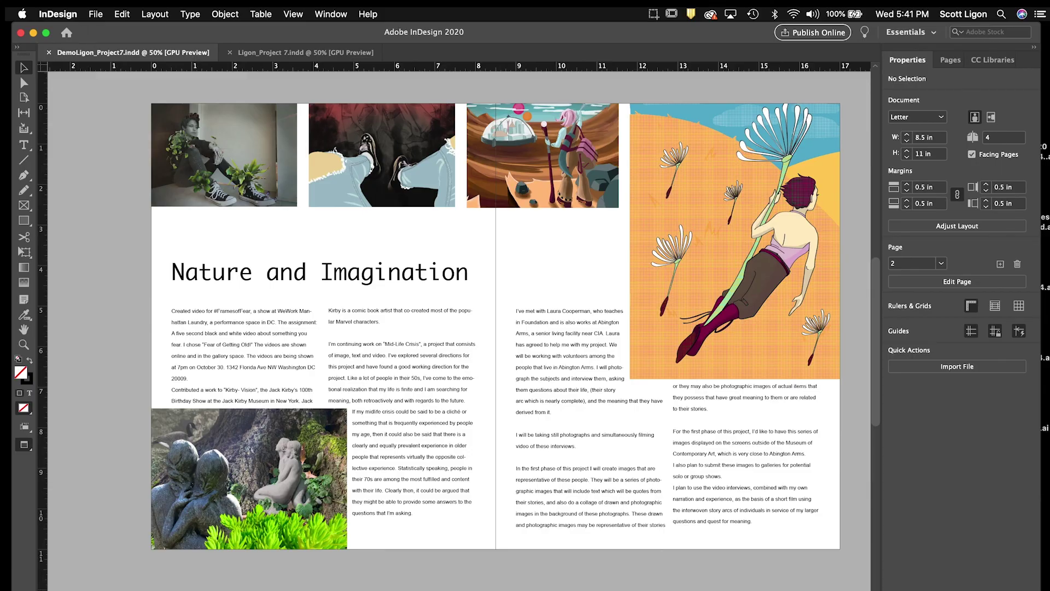
left_click(270, 572)
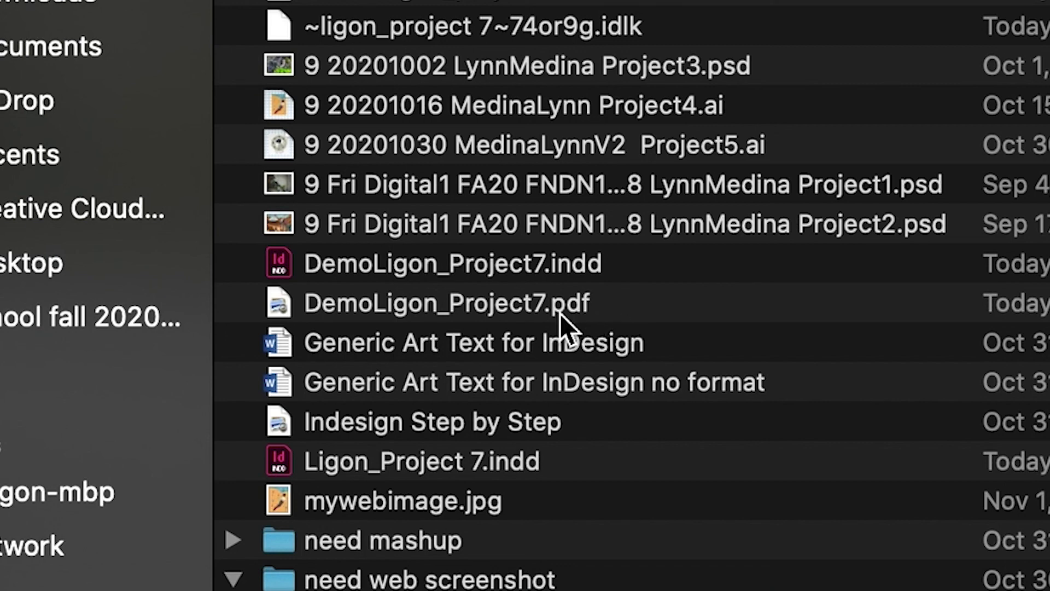
- Open DemoLigon_Project7.pdf from the files for indesign folder in Preview
double_click(286, 301)
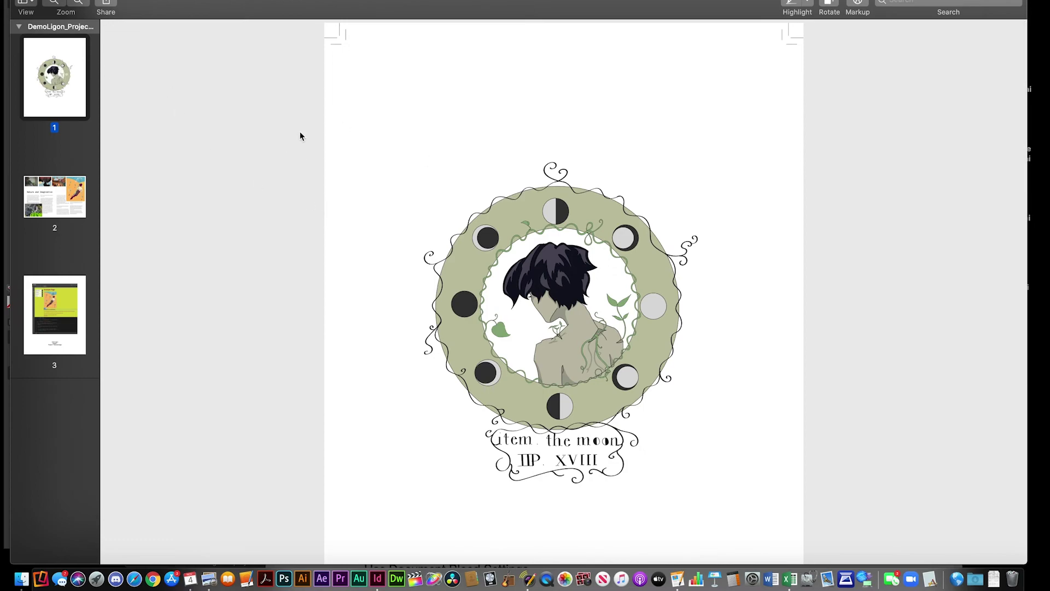
- Check page 2 (Nature and Imagination spread), then page 3 with the Digital 1 caption
left_click(52, 188)
scroll(303, 281, "down", 2)
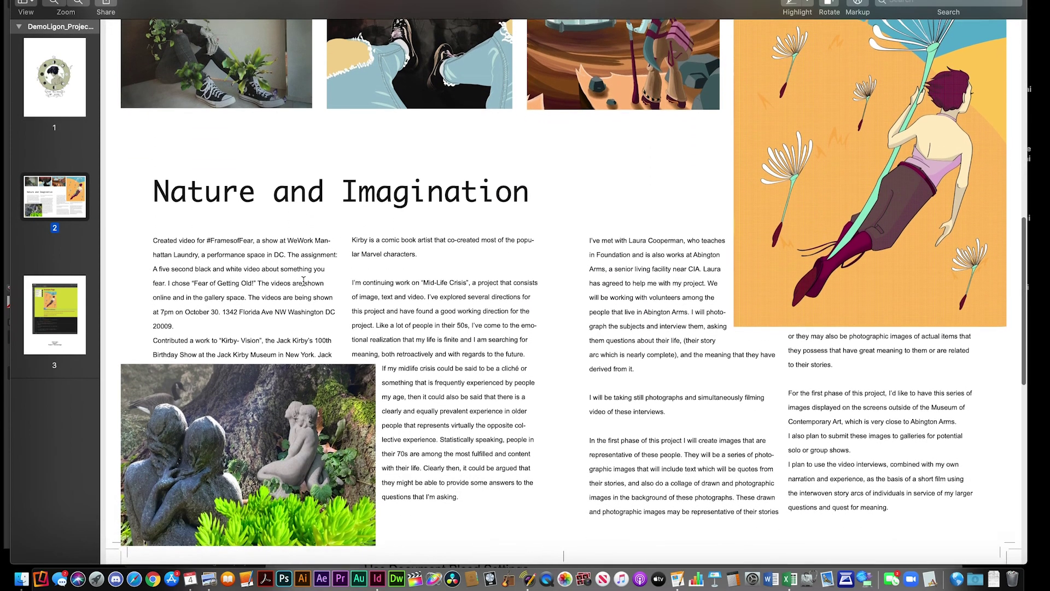
scroll(303, 281, "up", 3)
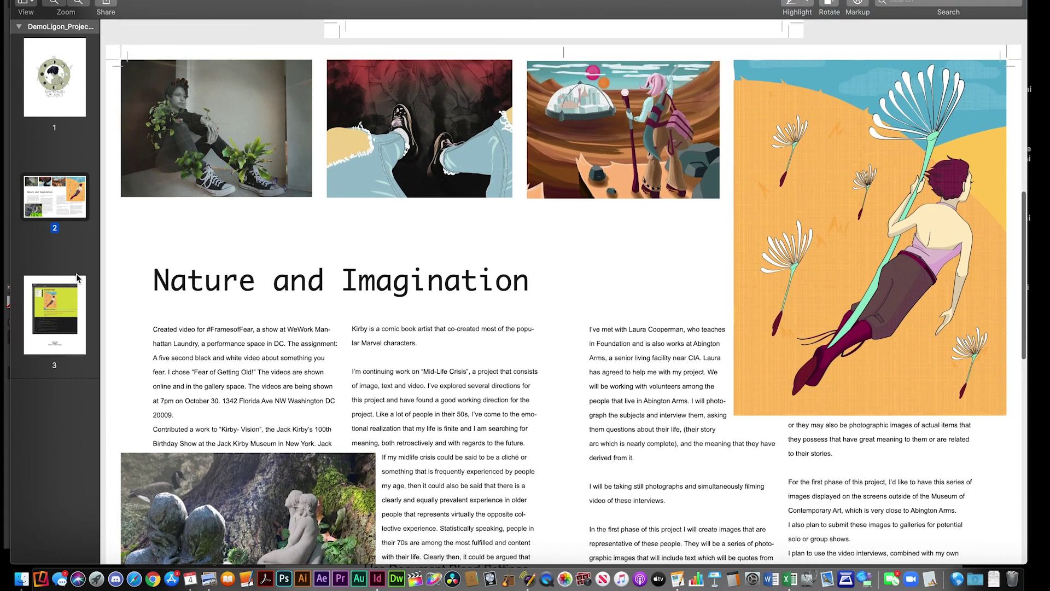
left_click(71, 298)
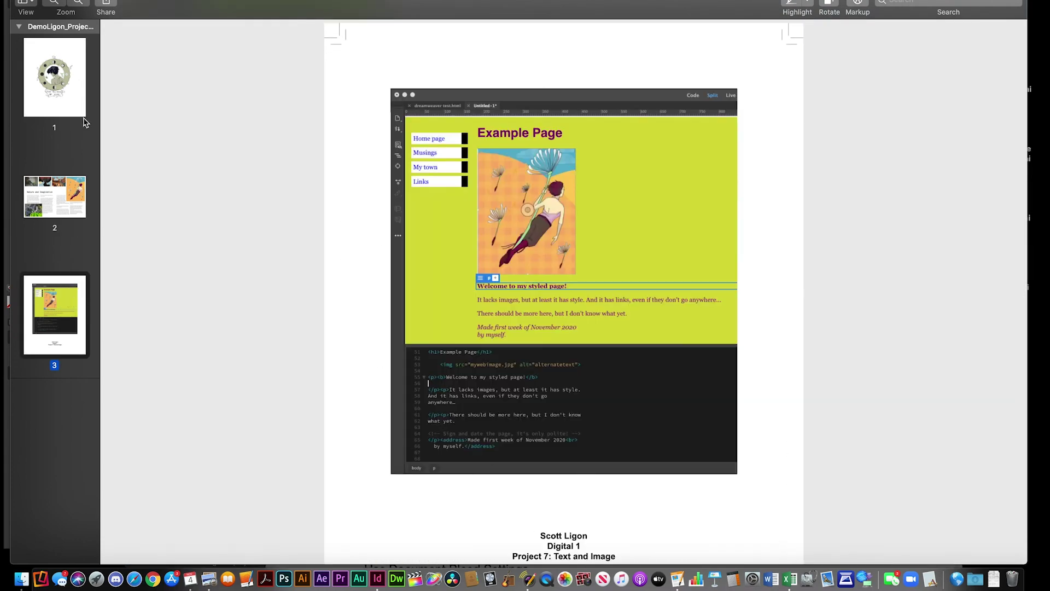